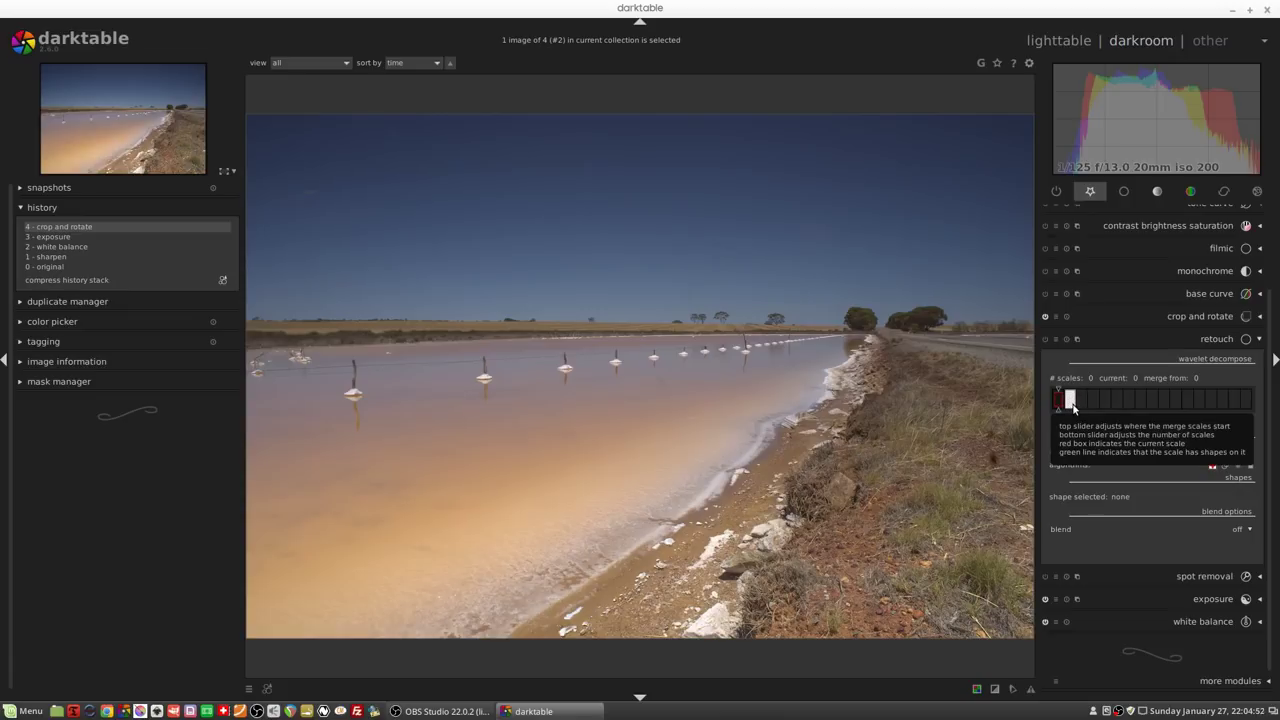
Step: Switch the current retouch scale between the residual image and the original image to compare them
left_click(1070, 400)
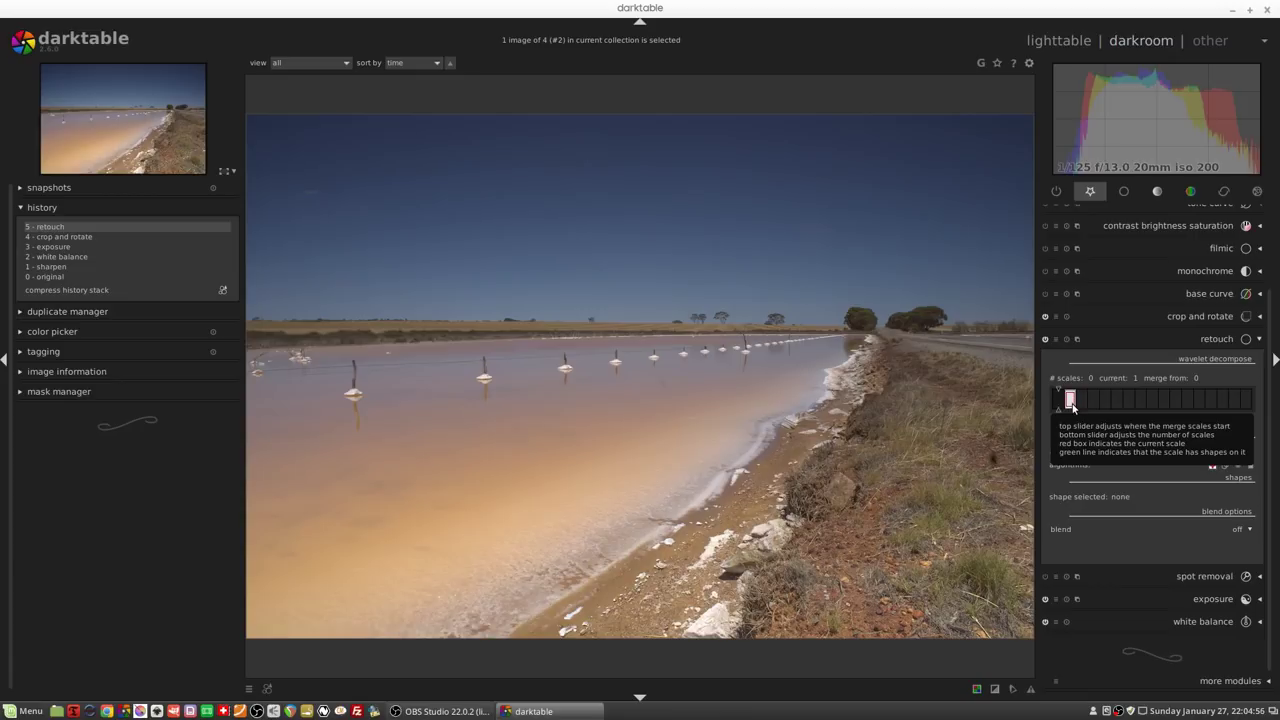
left_click(1058, 405)
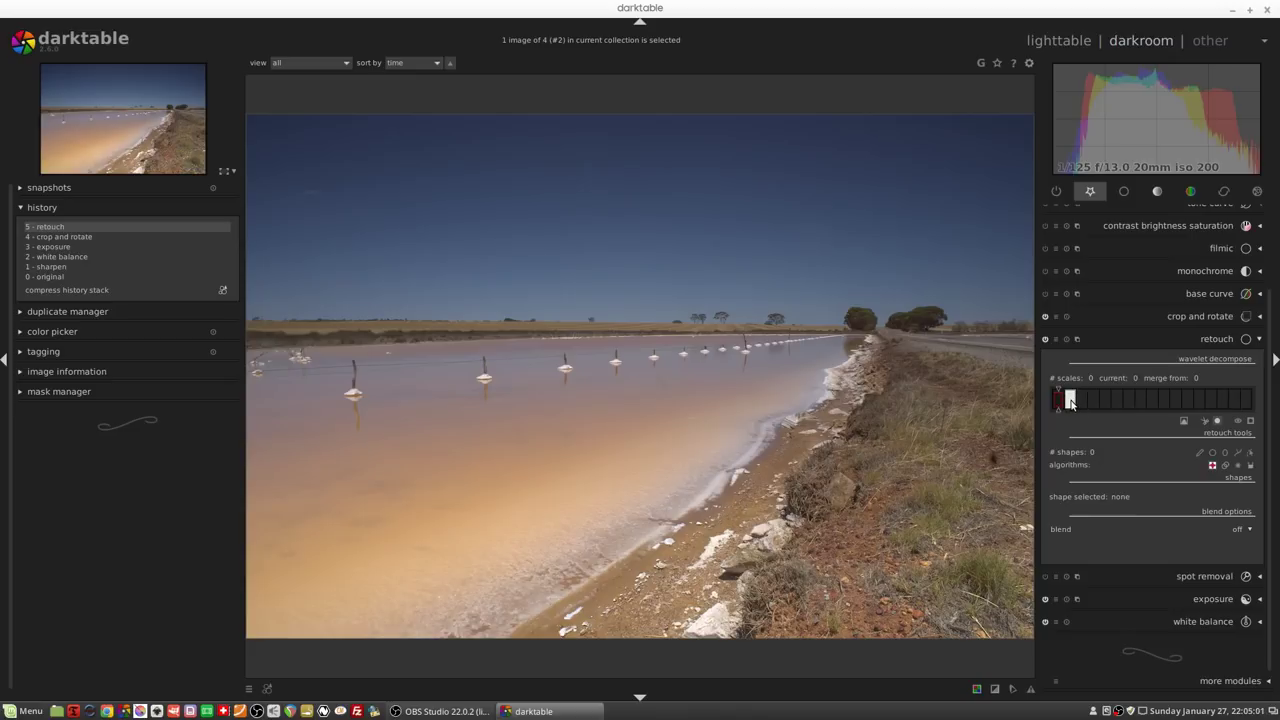
left_click(1070, 400)
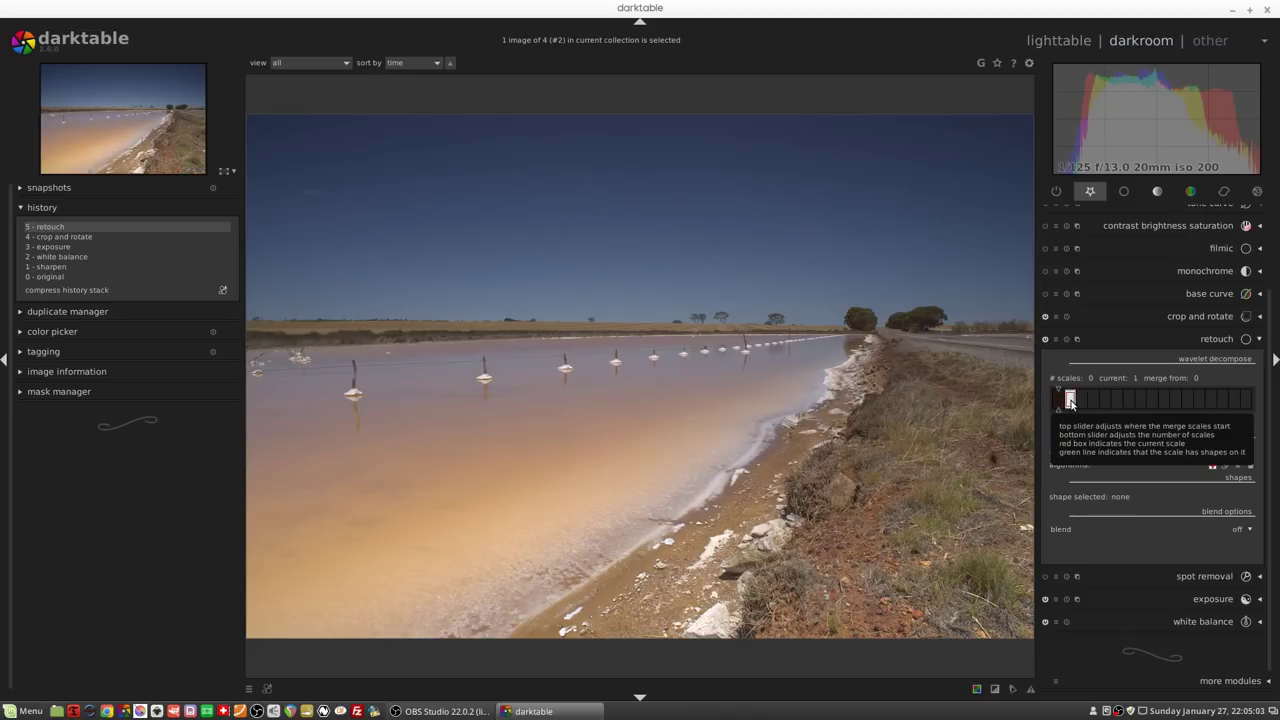
left_click(1059, 404)
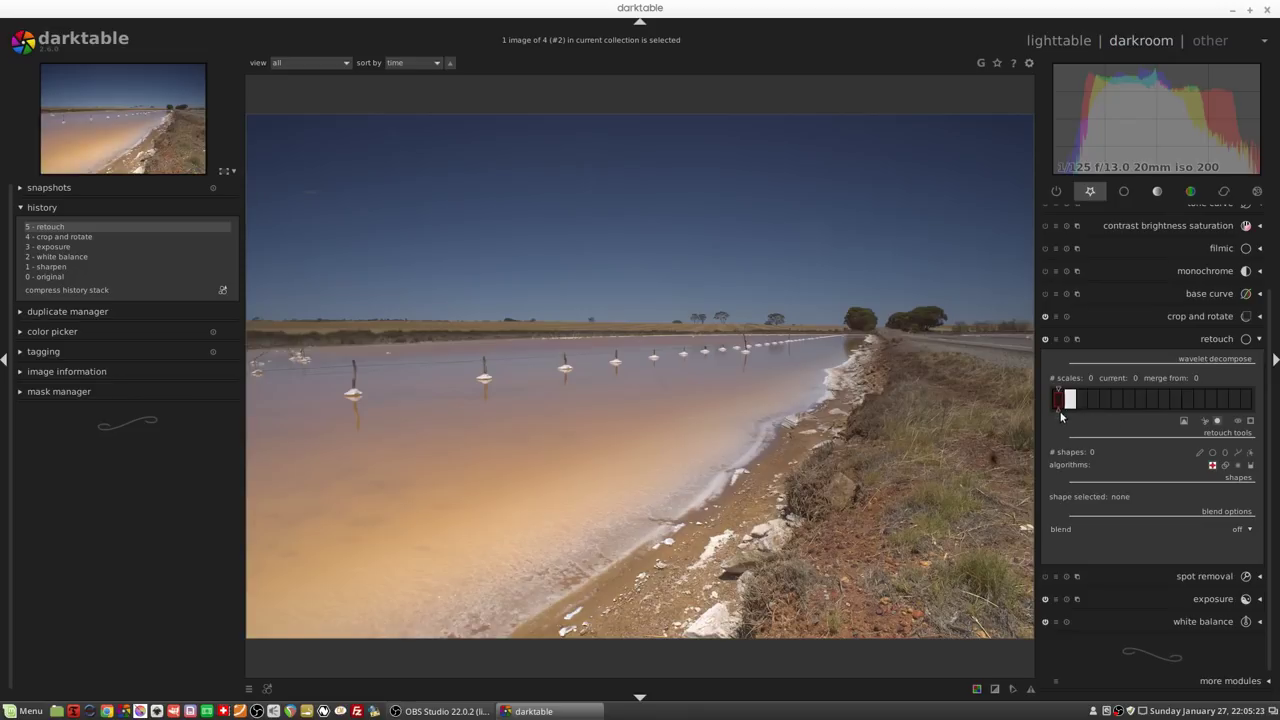
Step: Try 15 wavelet decompose scales, reset them to 0, and settle on 5 scales
mouse_move(1059, 410)
left_mouse_down()
mouse_move(1091, 422)
mouse_move(1248, 412)
left_mouse_up()
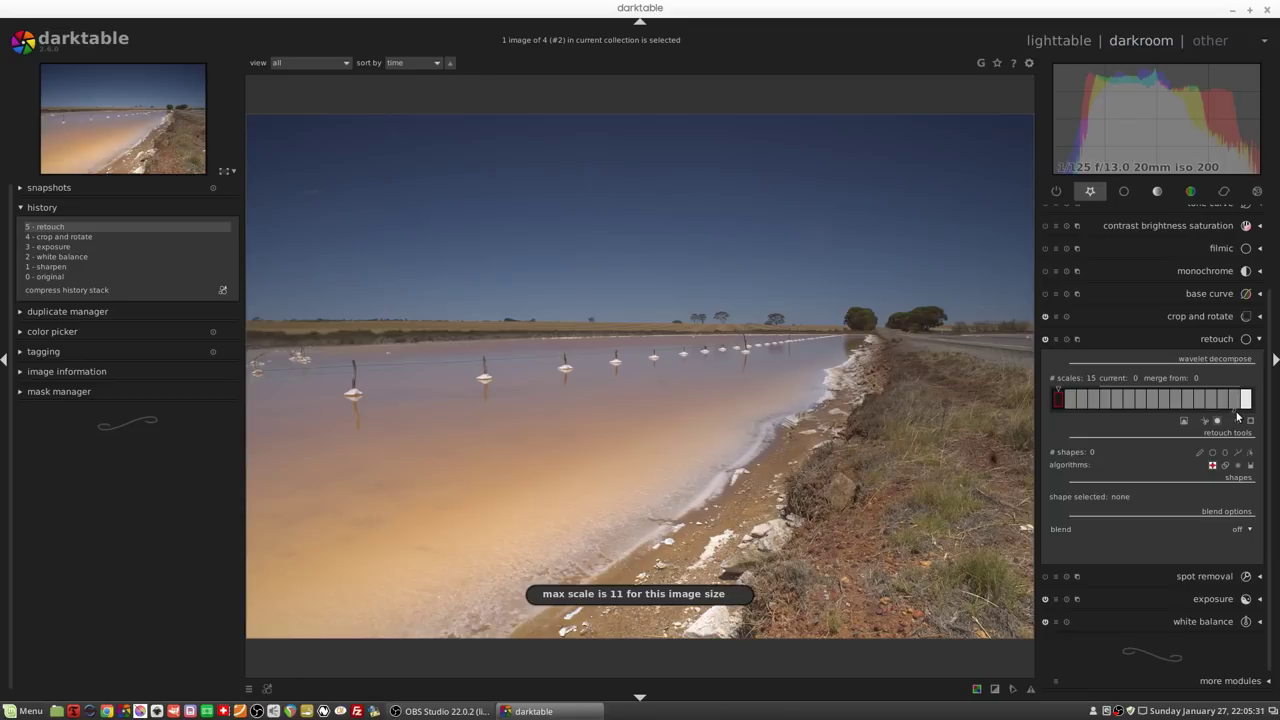
left_click_drag(1238, 414, 1063, 413)
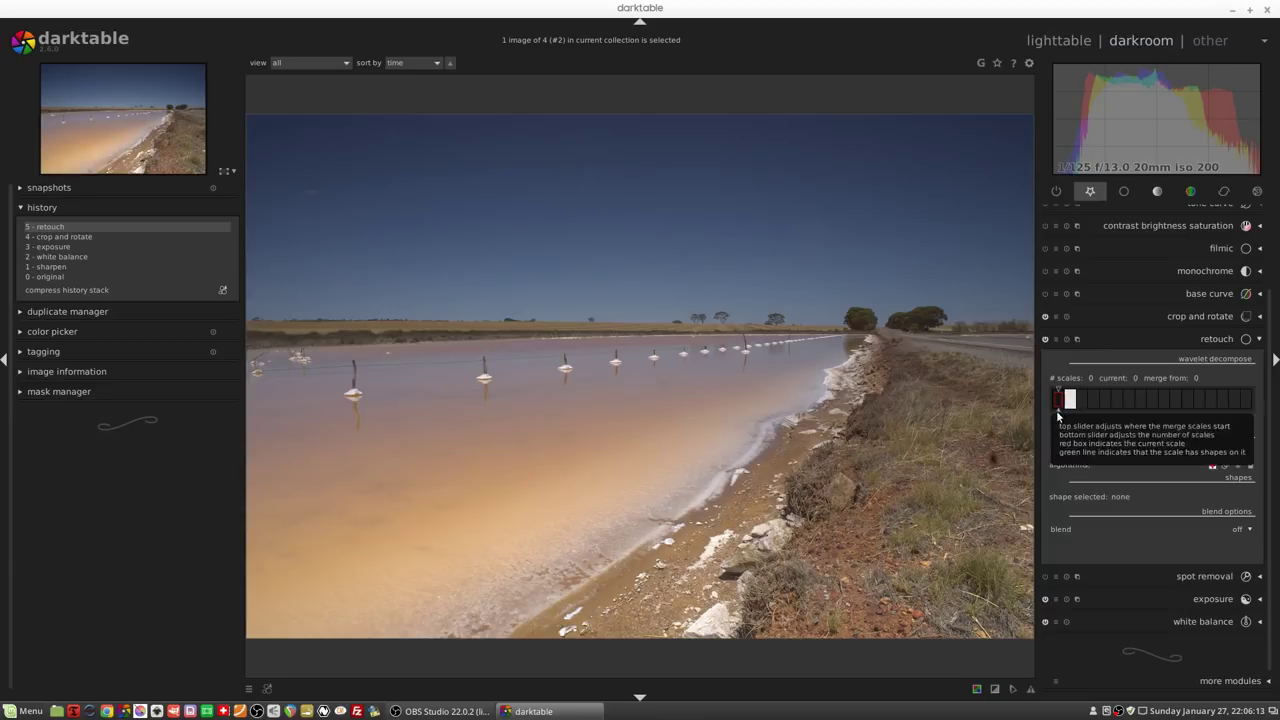
left_click_drag(1061, 412, 1127, 413)
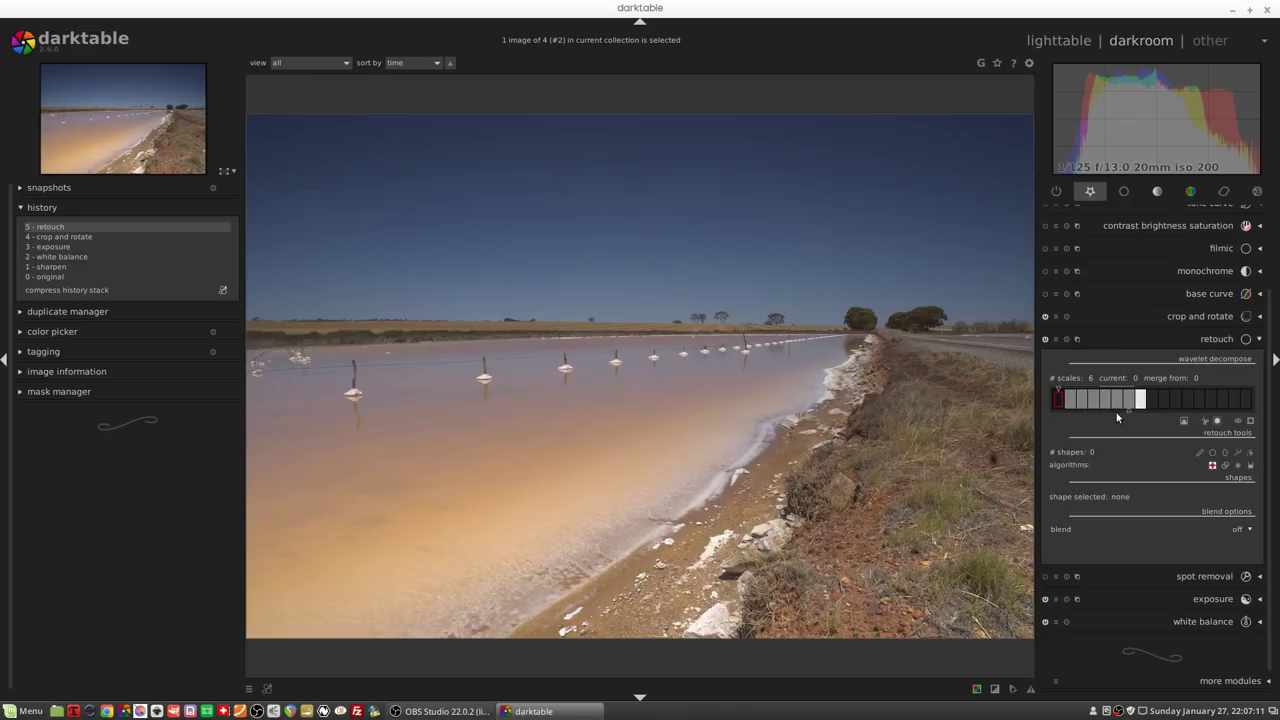
left_click_drag(1127, 408, 1090, 407)
left_click_drag(1093, 416, 1116, 422)
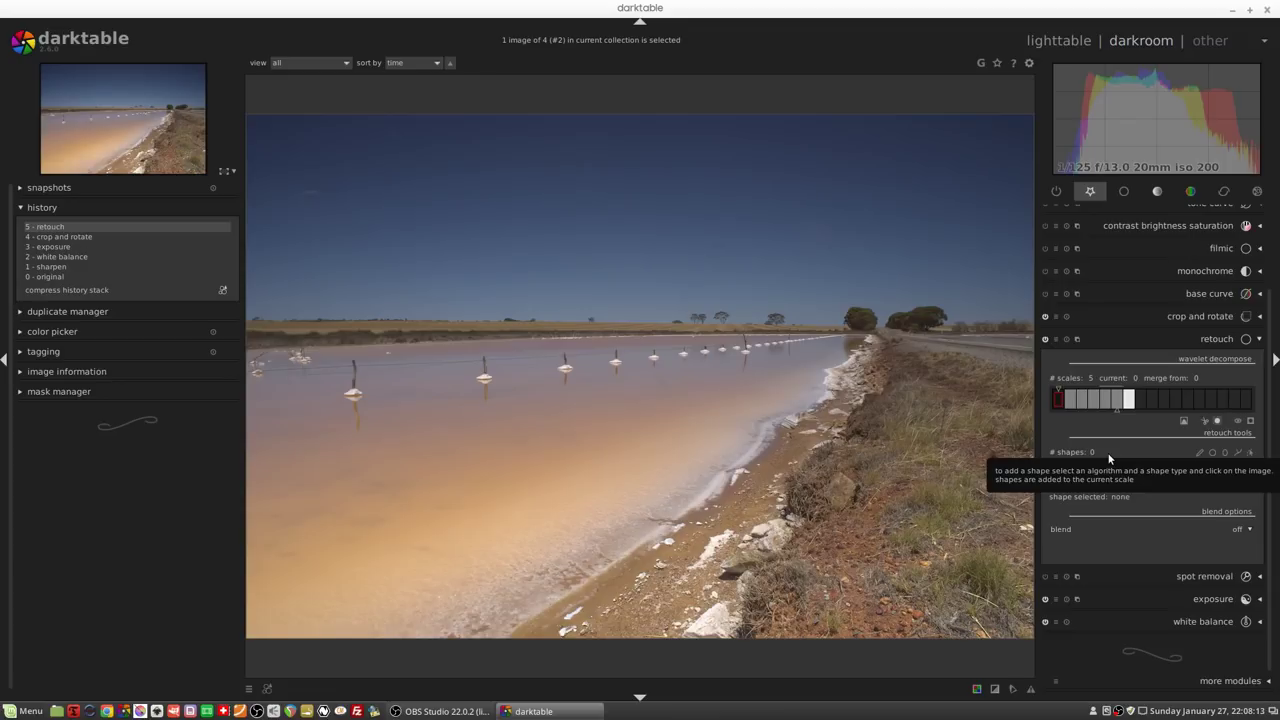
Step: Set a brush source in the sky, paint a wavy retouch stroke from the sky down into the lake, and remove it
left_click(1199, 453)
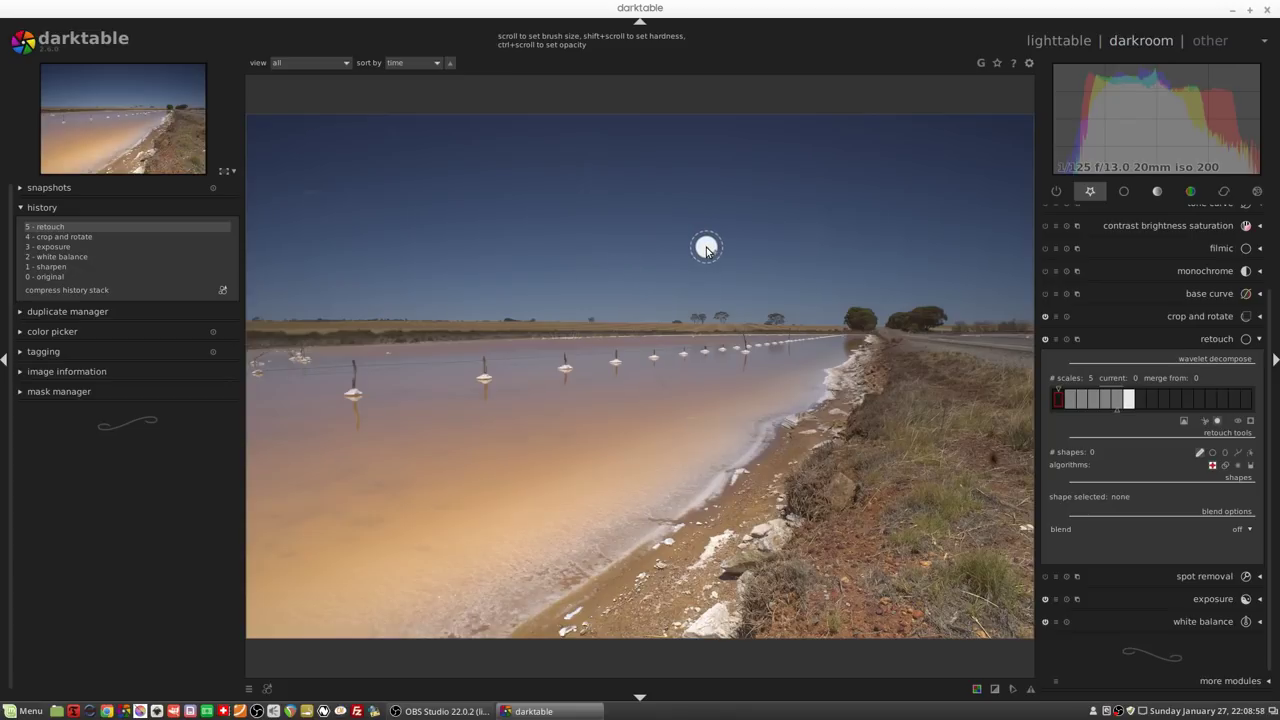
left_click(639, 240, "shift")
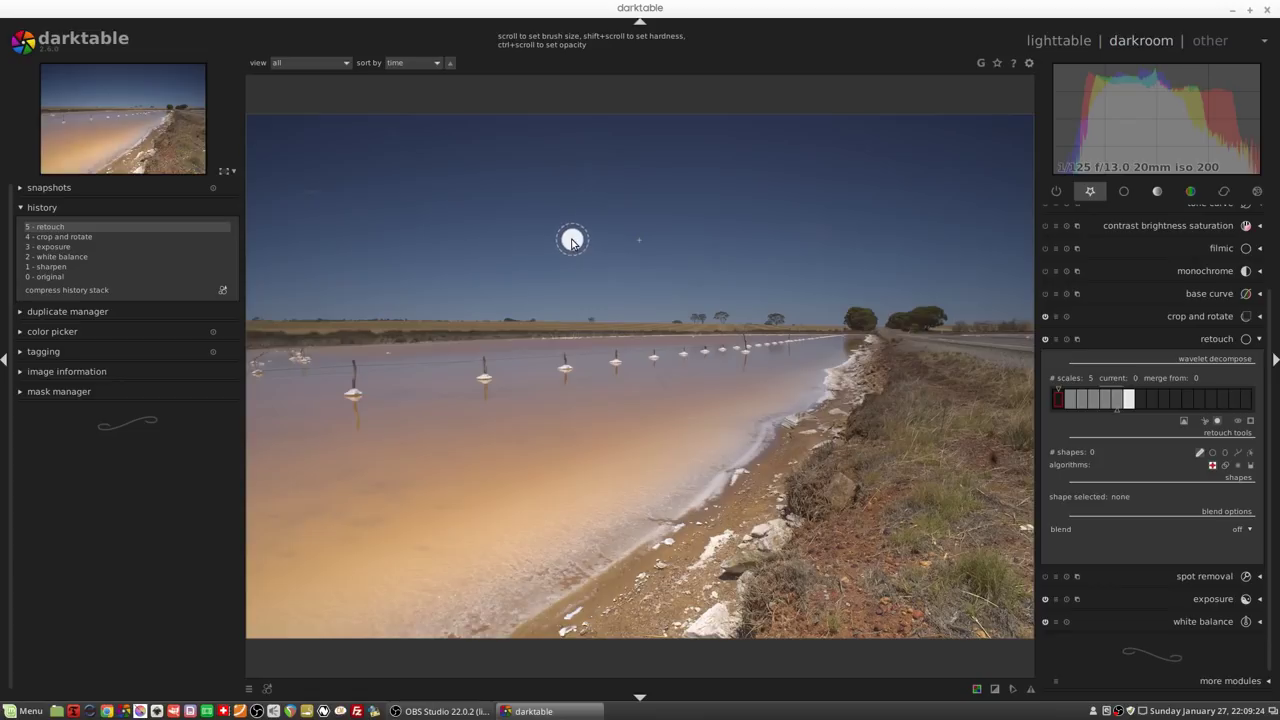
mouse_move(572, 241)
left_mouse_down()
mouse_move(563, 353)
mouse_move(541, 382)
mouse_move(567, 421)
mouse_move(538, 461)
mouse_move(562, 524)
left_mouse_up()
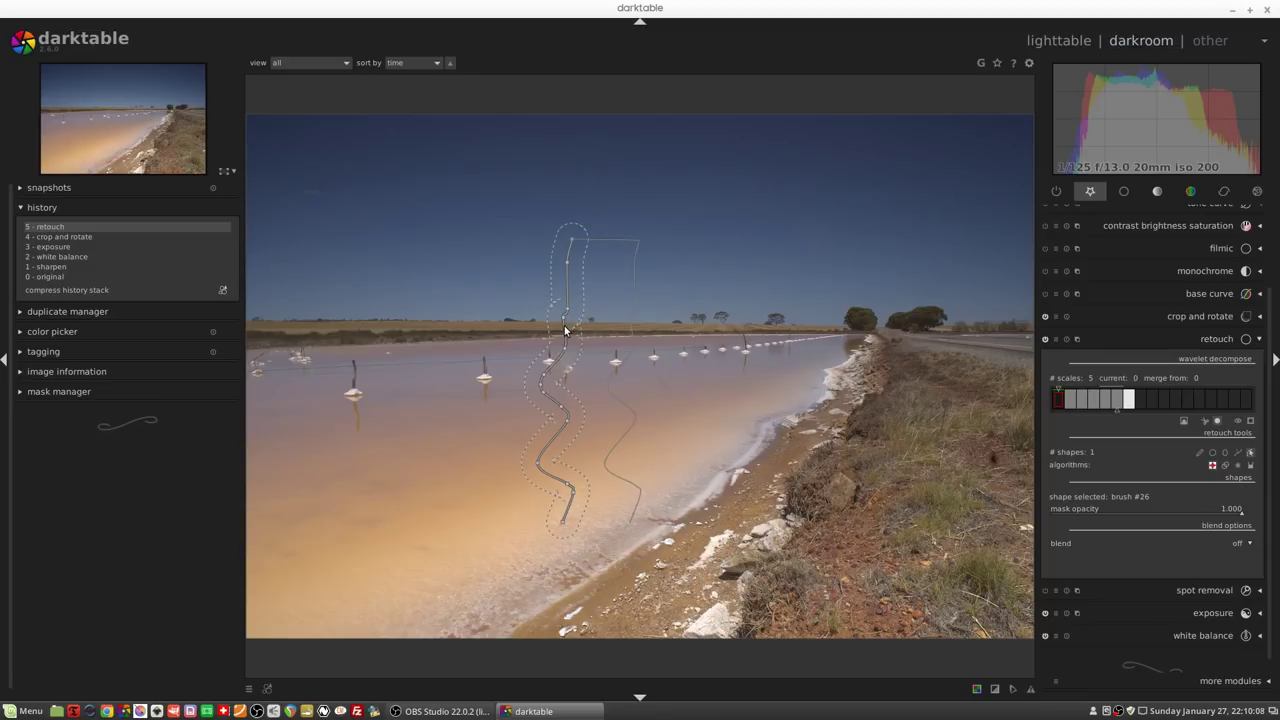
right_click(564, 330)
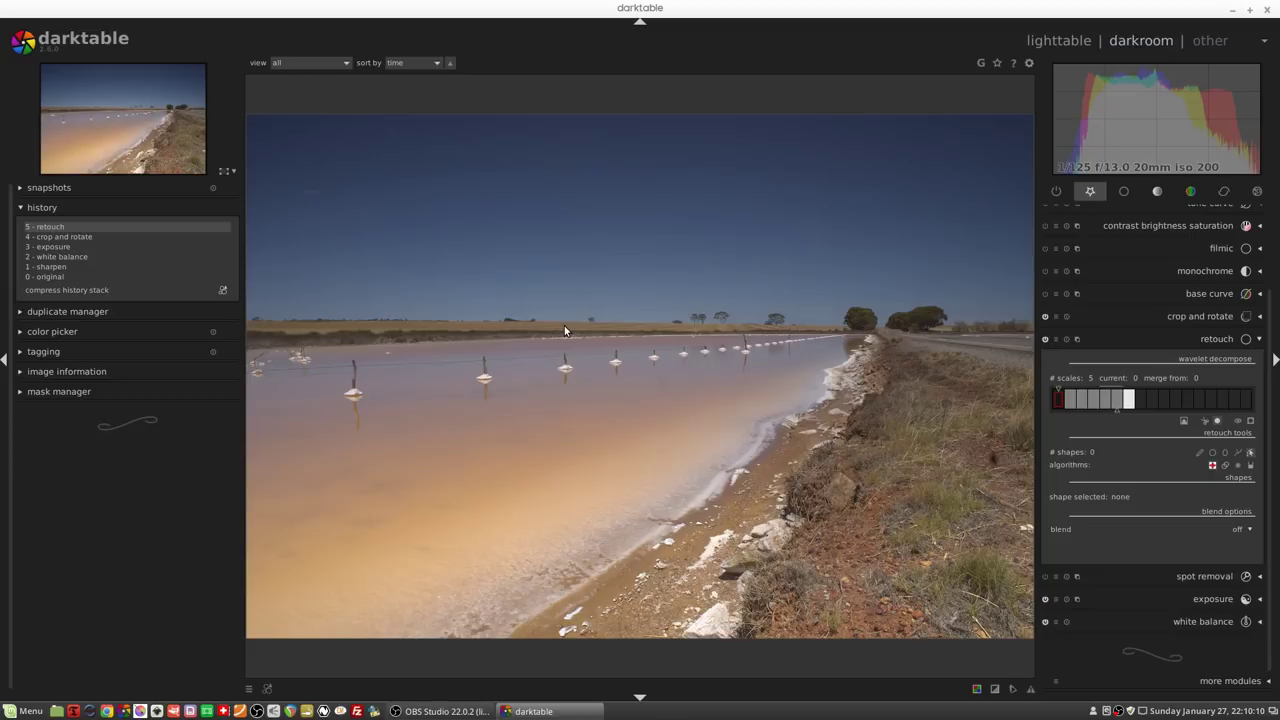
Step: Enlarge the retouch brush and paint four strokes in succession across the sky, the horizon, the lake and the shore
left_click(1200, 453)
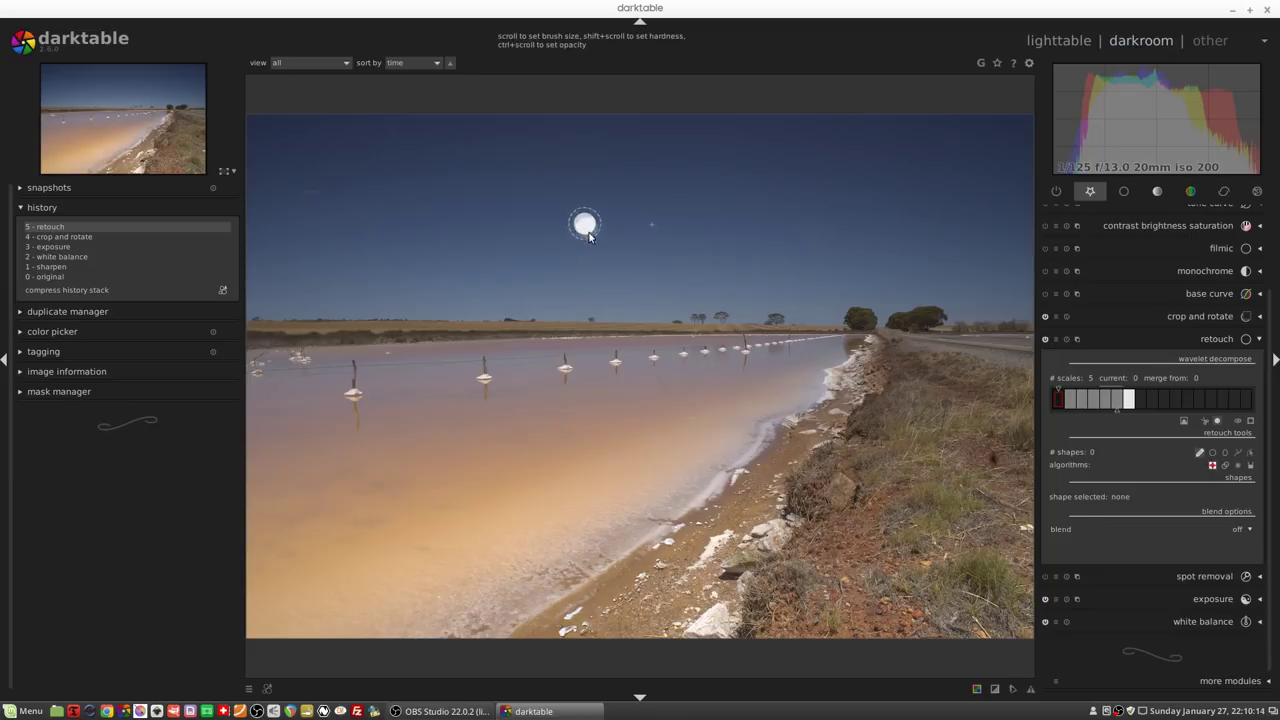
scroll(590, 237, "up", 4)
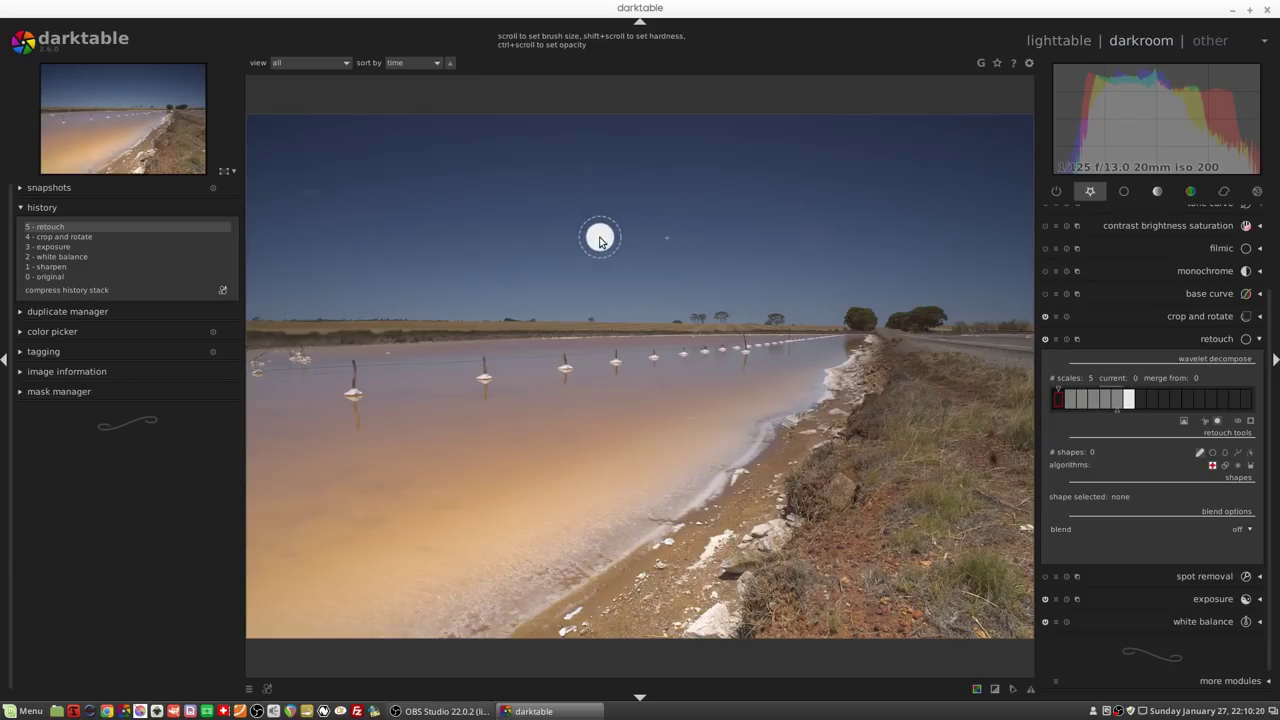
right_click(598, 245)
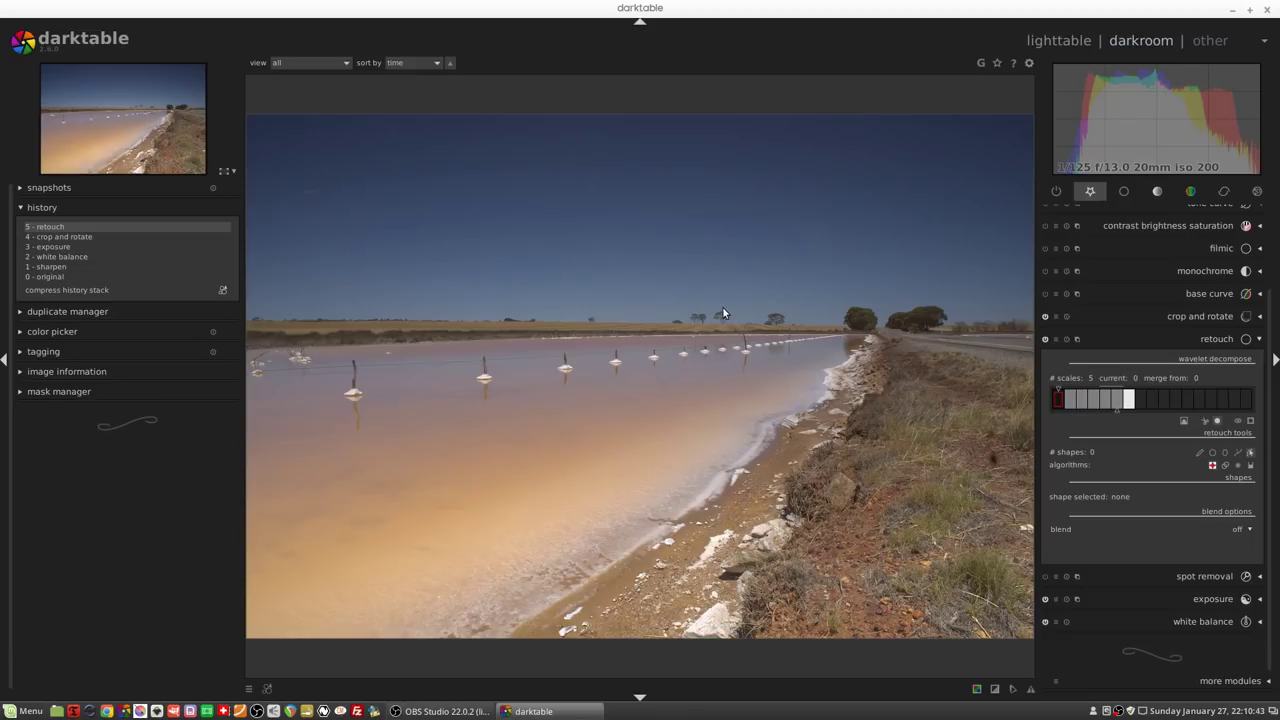
left_click(1200, 458)
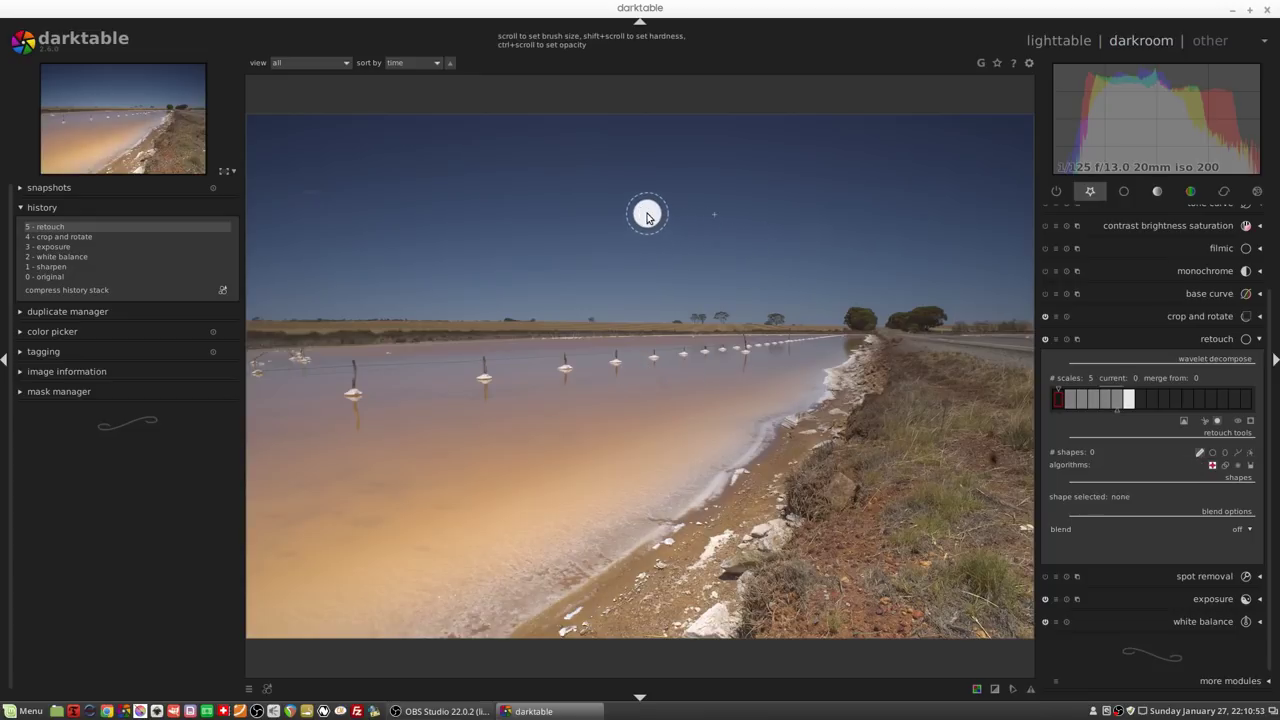
left_click_drag(688, 286, 484, 343)
left_click_drag(717, 391, 472, 475)
left_click_drag(834, 506, 623, 571)
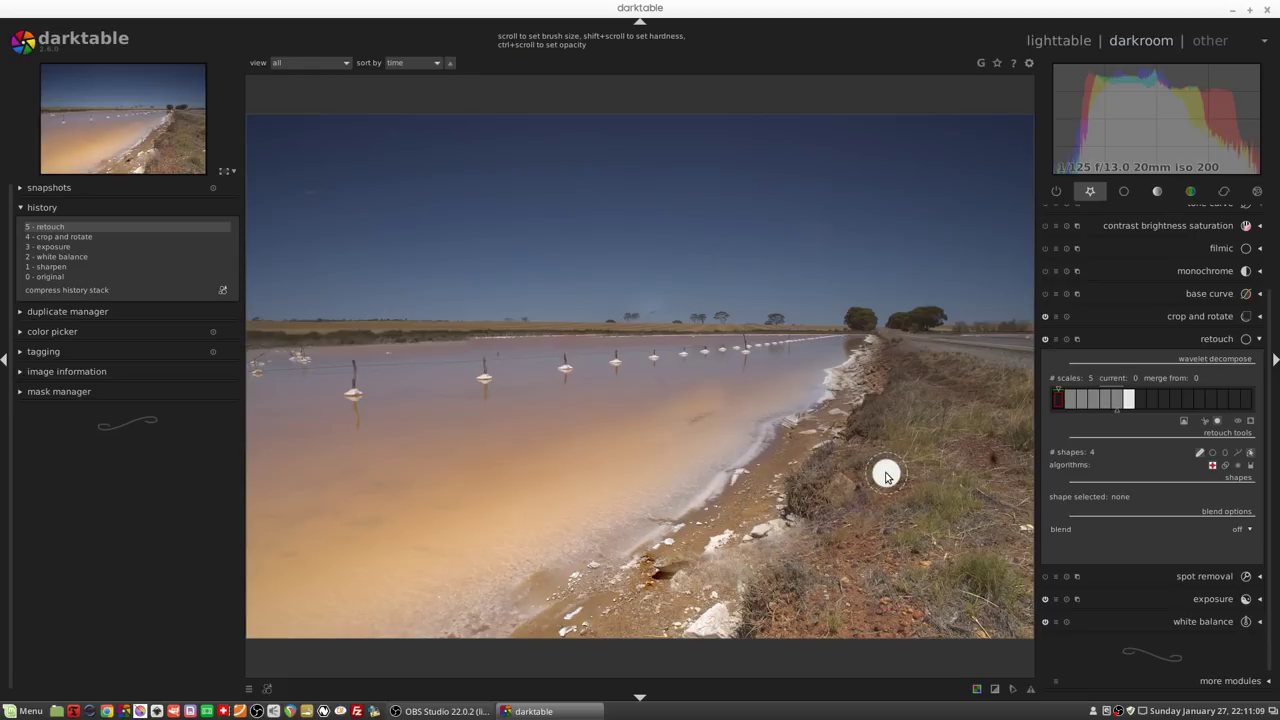
Step: Leave brush mode and delete all four retouch strokes from the image
left_click(1201, 455)
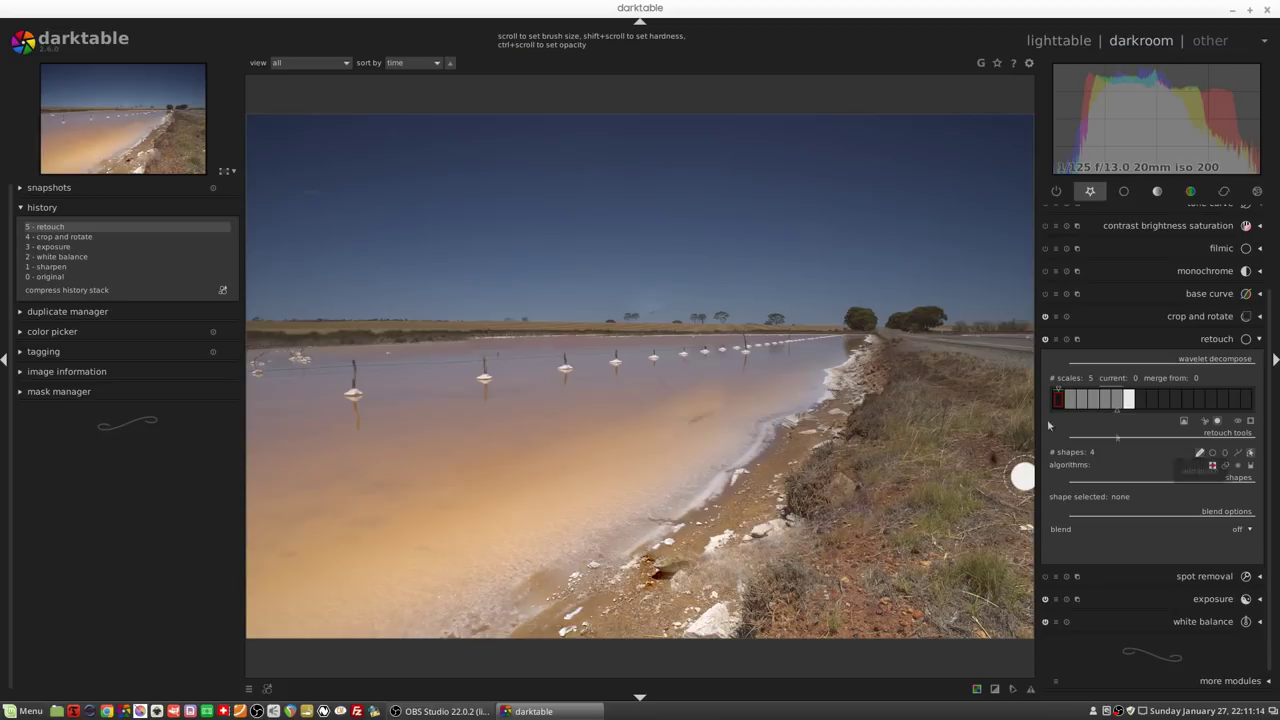
right_click(818, 397)
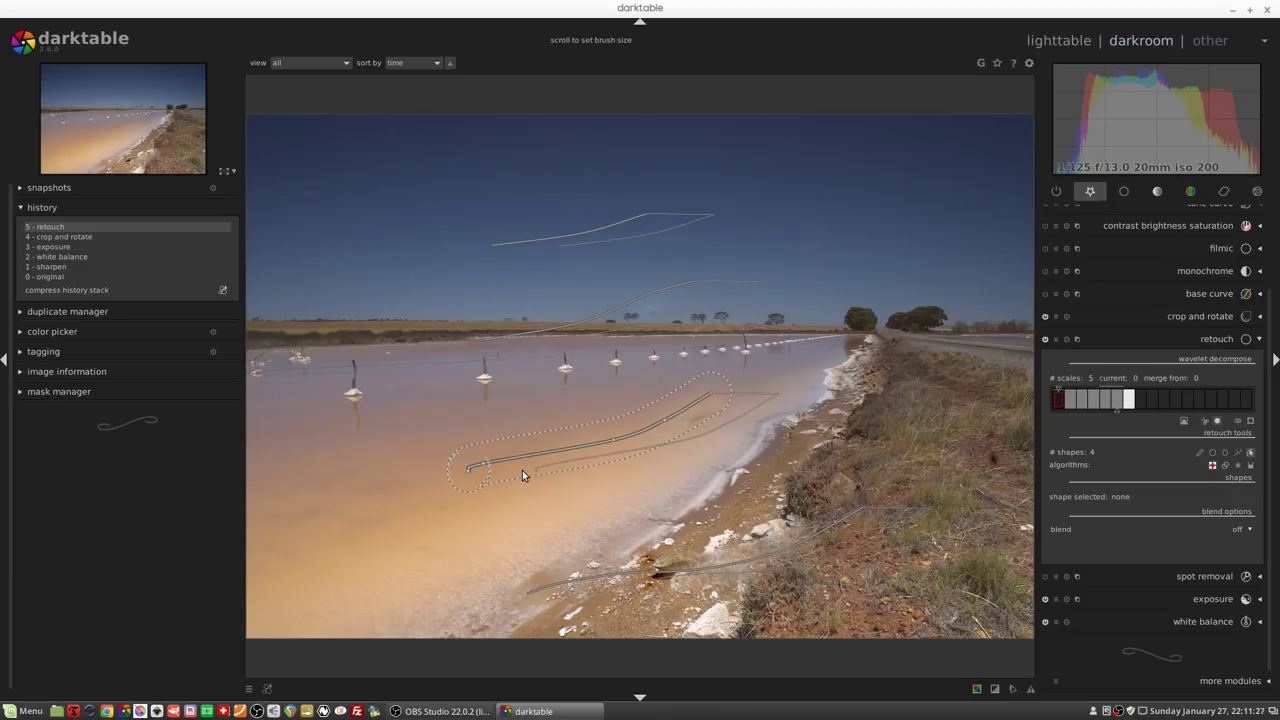
right_click(739, 560)
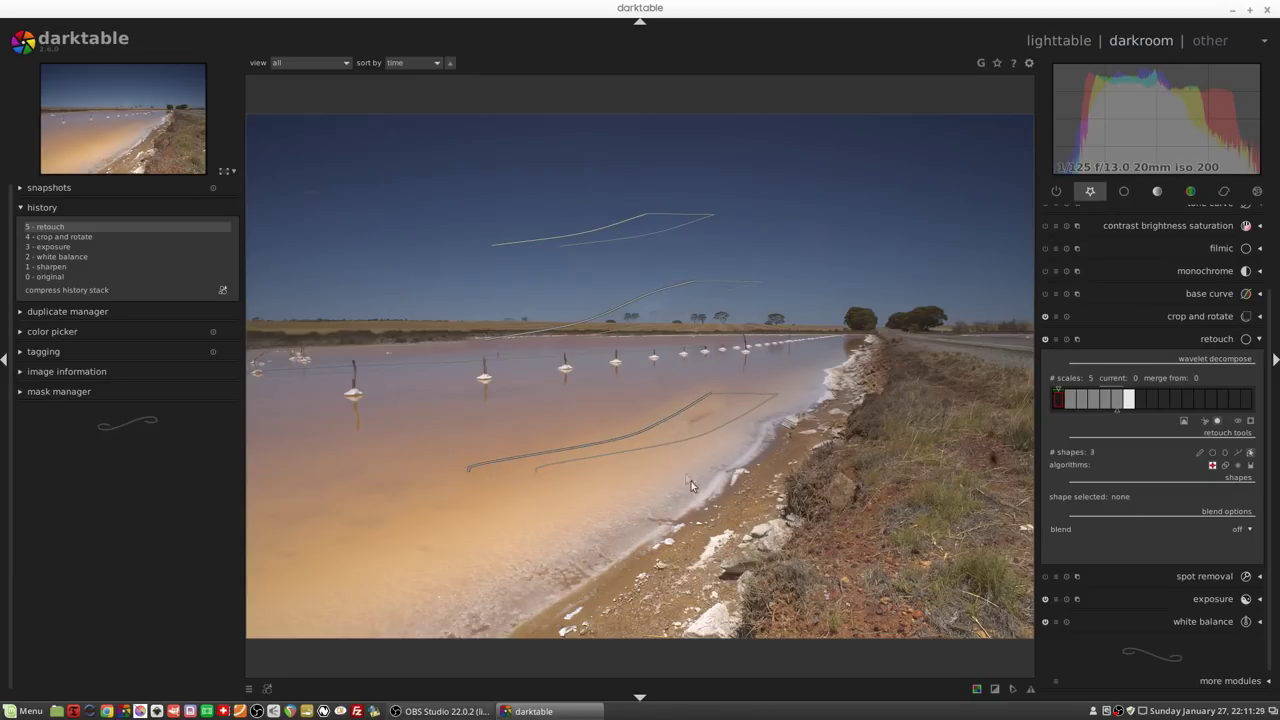
right_click(649, 431)
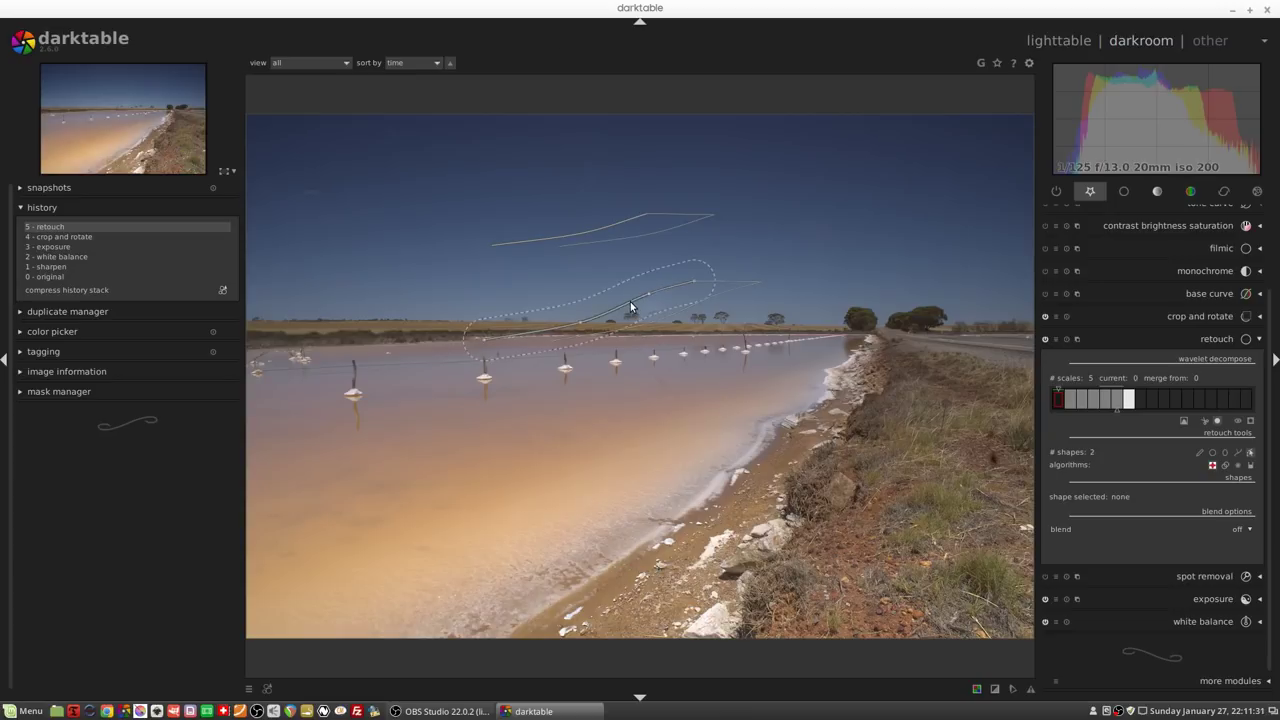
right_click(630, 301)
right_click(604, 225)
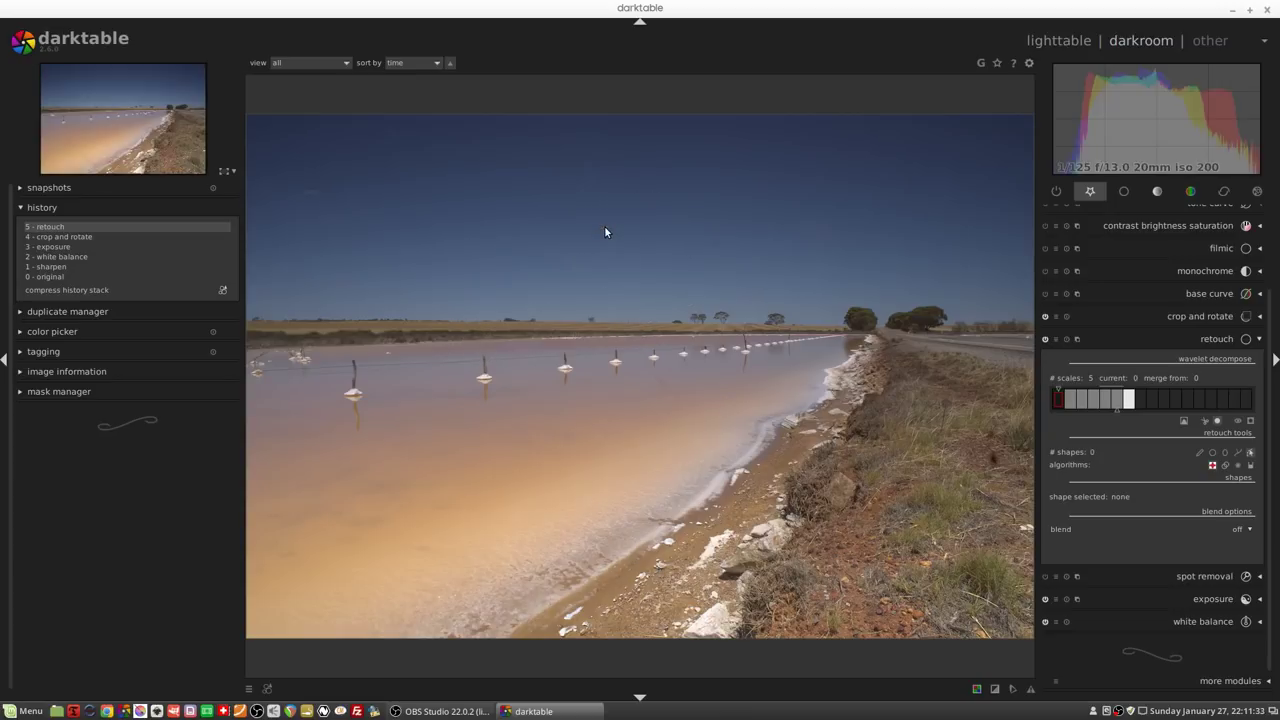
Step: Place an enlarged circle shape over the pair of distant trees on the horizon, and delete it
left_click(1212, 452)
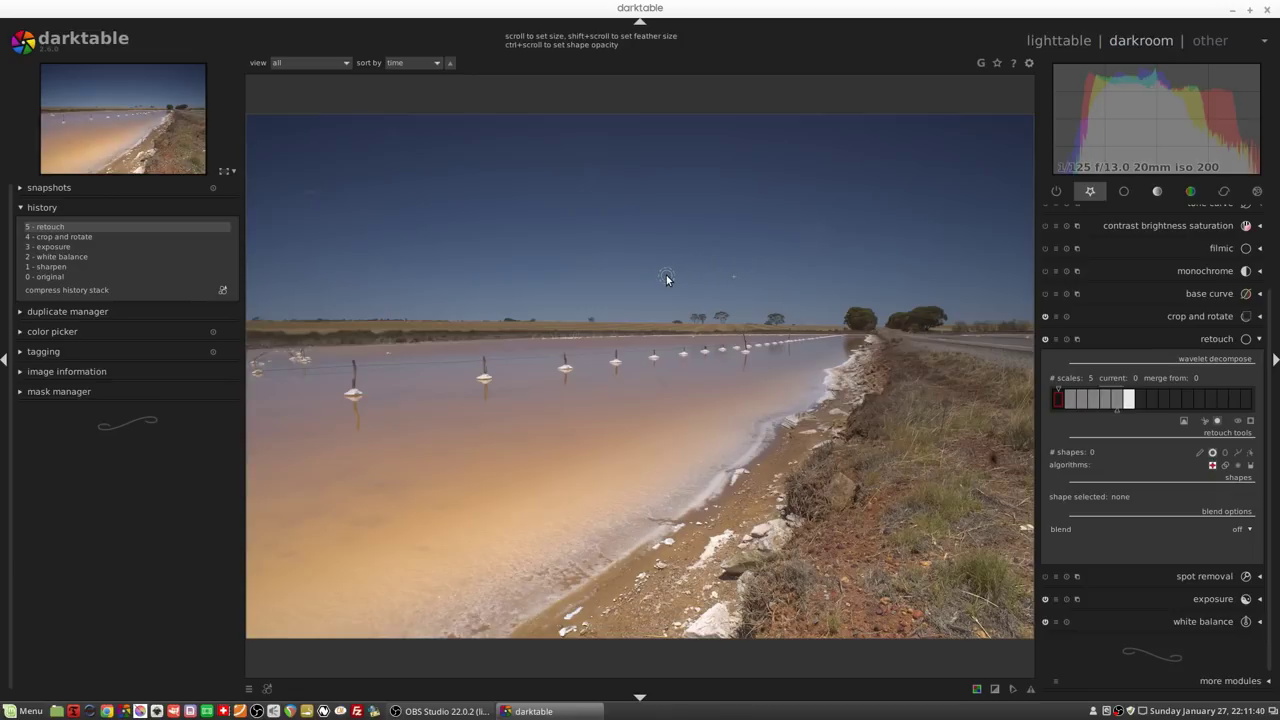
scroll(667, 279, "up", 5)
scroll(667, 279, "down", 1)
scroll(667, 279, "up", 1)
left_click(719, 322)
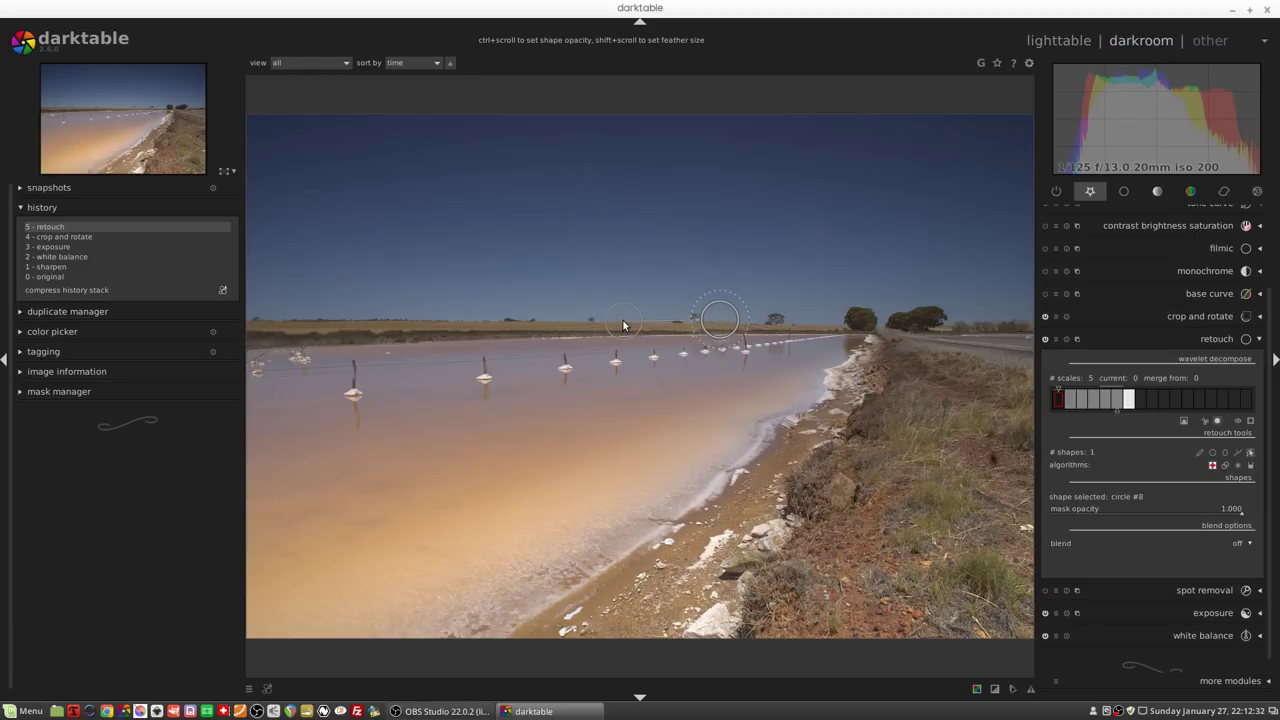
right_click(730, 334)
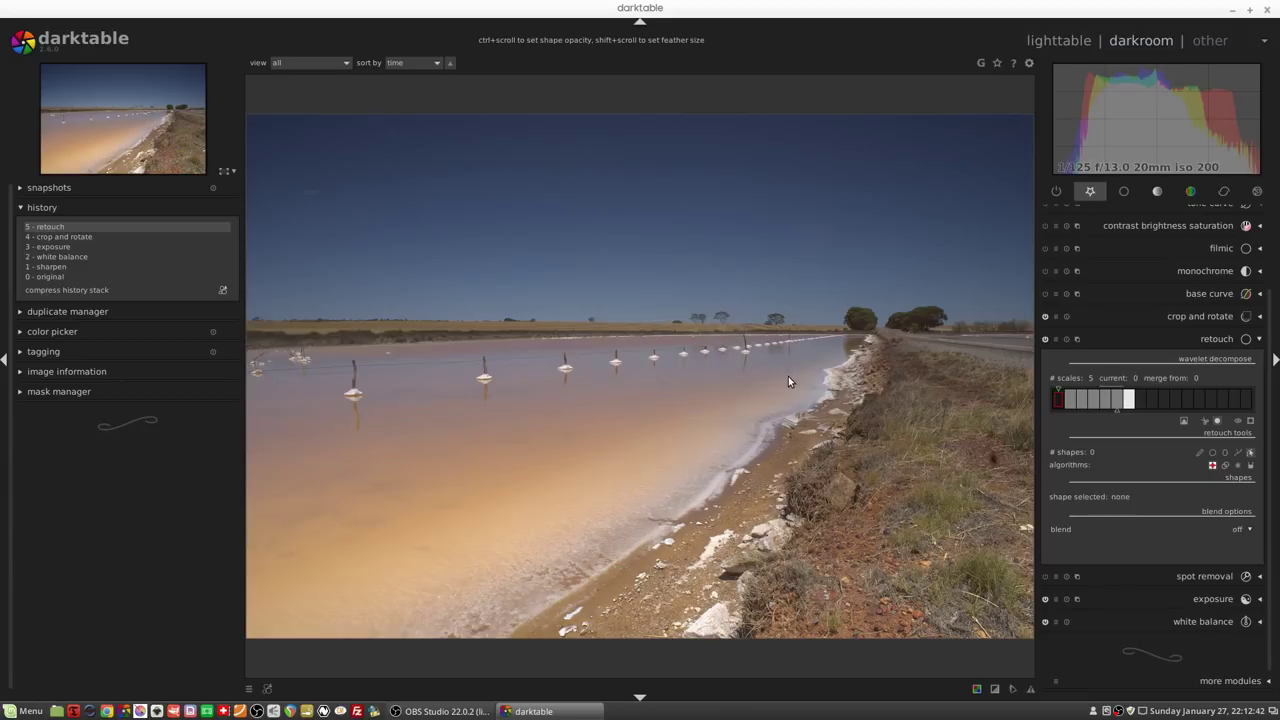
Step: Inspect the sky above the distant trees at 100% zoom and hide the shape outlines to check the retouch
left_click(1249, 455)
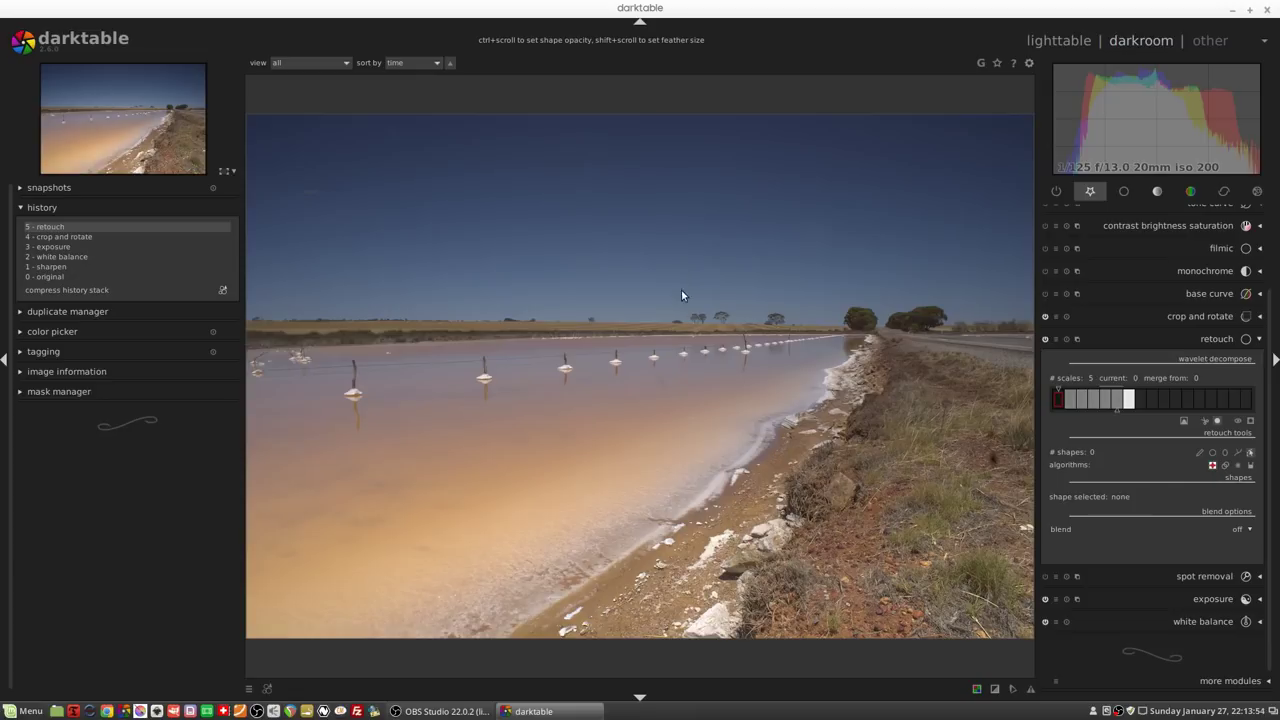
scroll(699, 299, "up", 5)
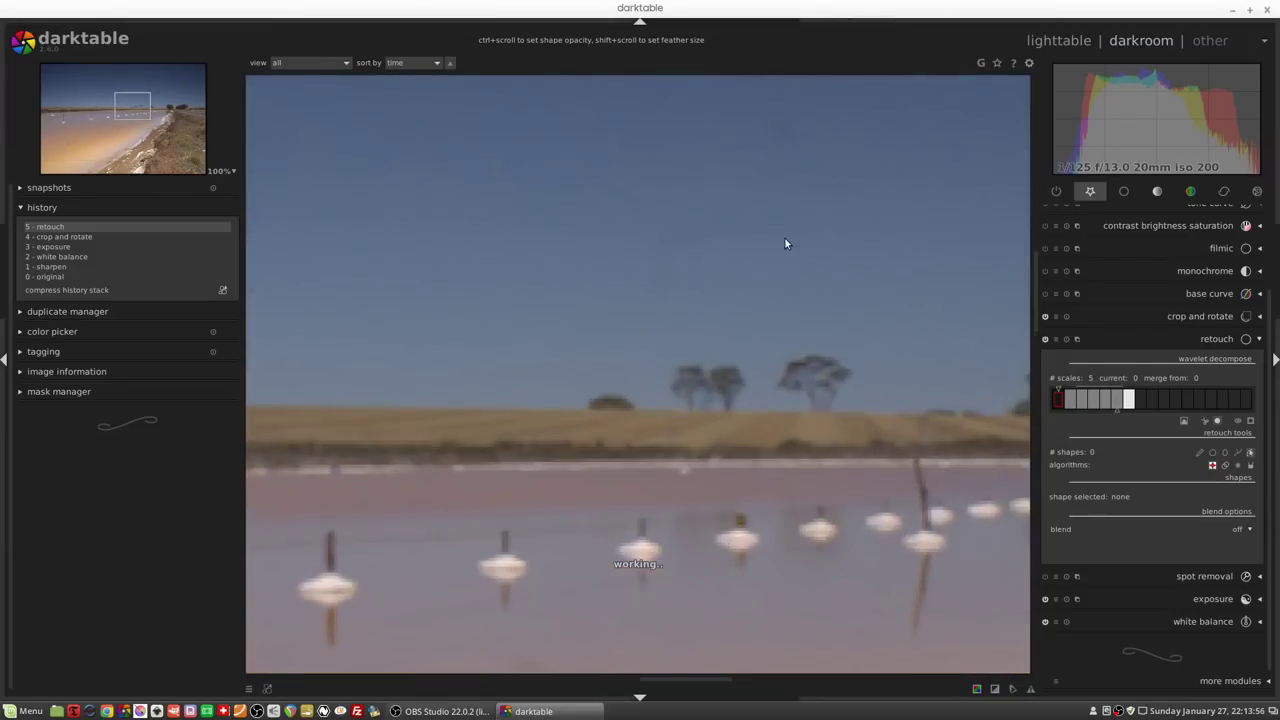
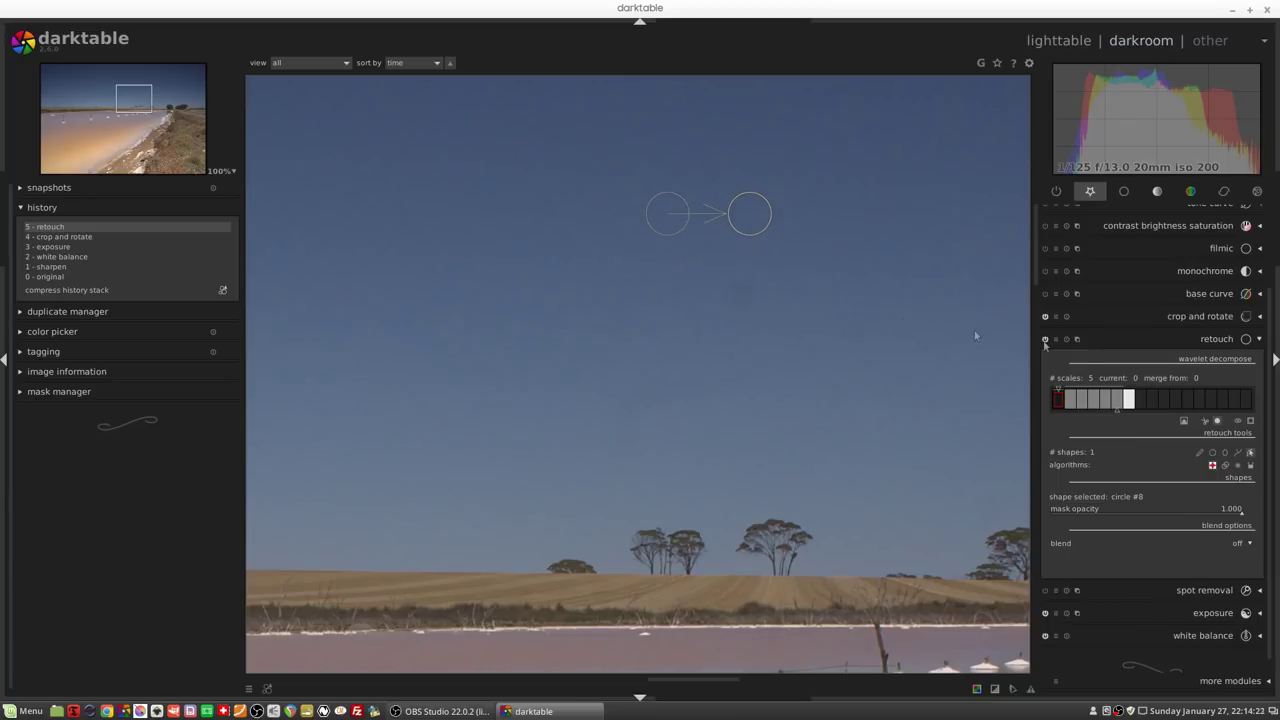
left_click(1250, 453)
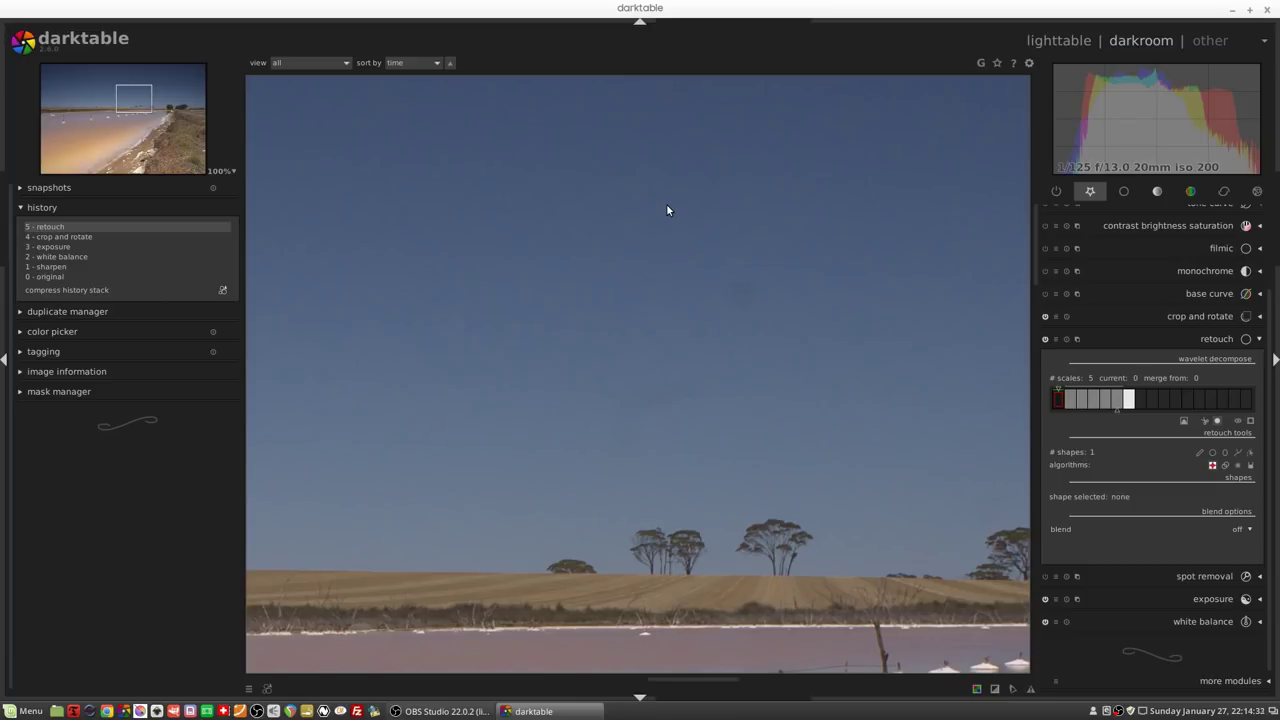
Step: Cover the lower dust spot in the sky with a circle shape, move its source over clean sky beside it, and hide the outlines
left_click(1213, 456)
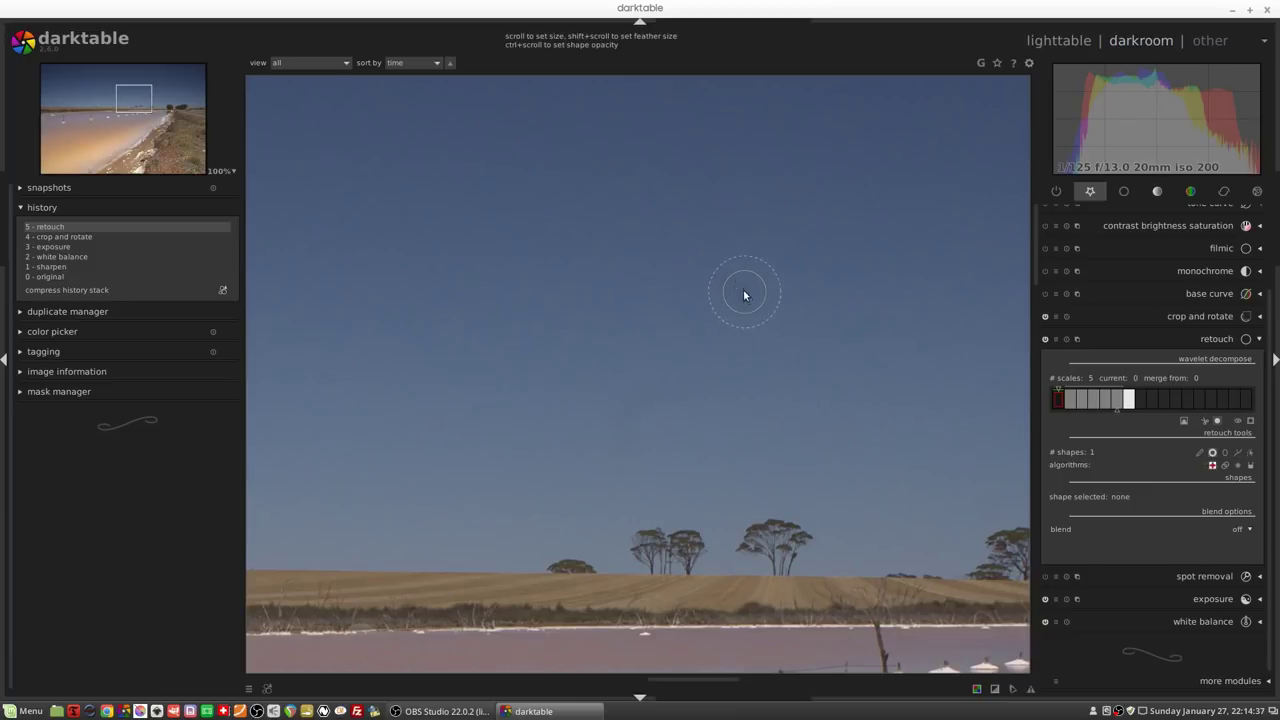
left_click(742, 292)
left_click_drag(684, 294, 658, 300)
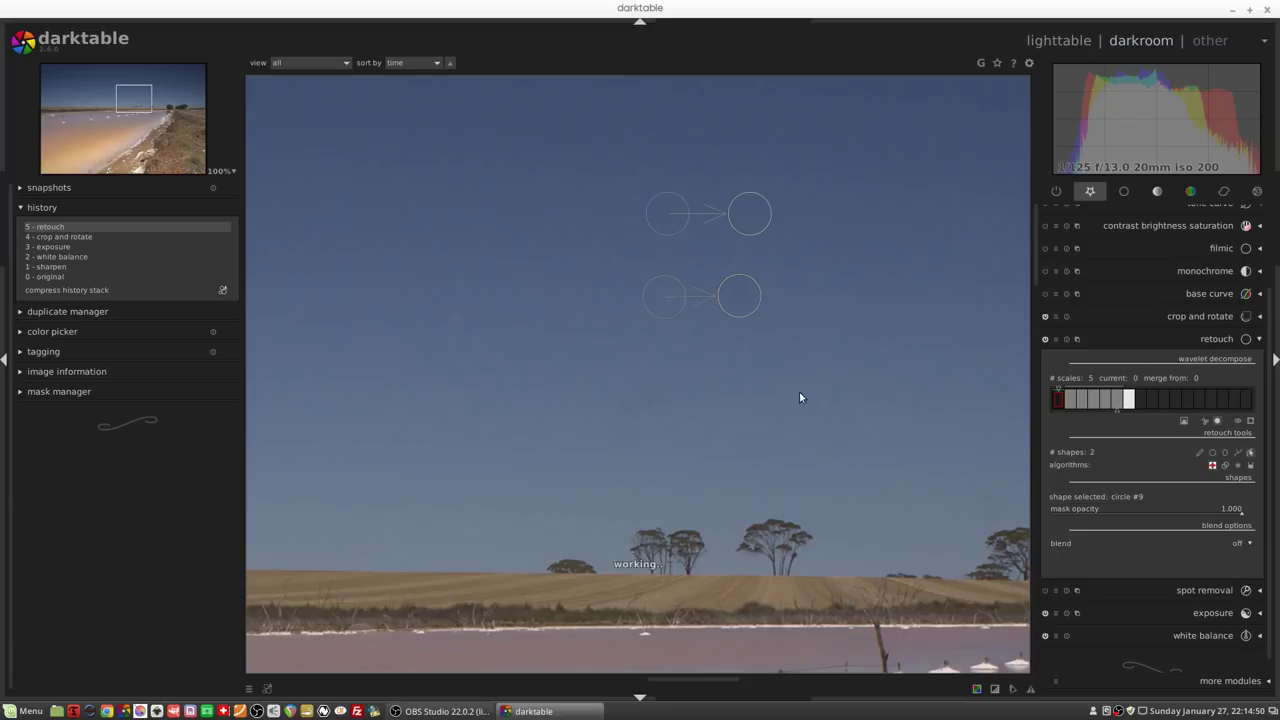
left_click(1250, 456)
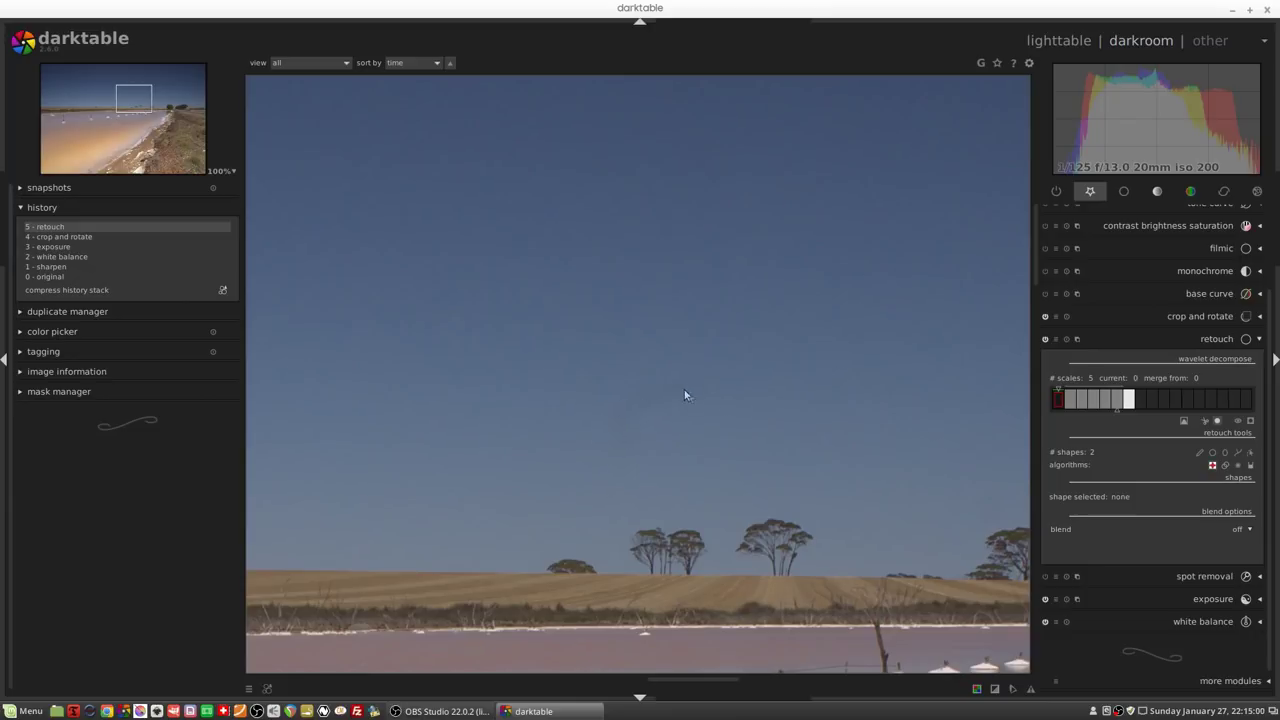
Step: Draw a closed path shape around the blemished sky area between the two circle retouches and the distant trees
left_click(1238, 452)
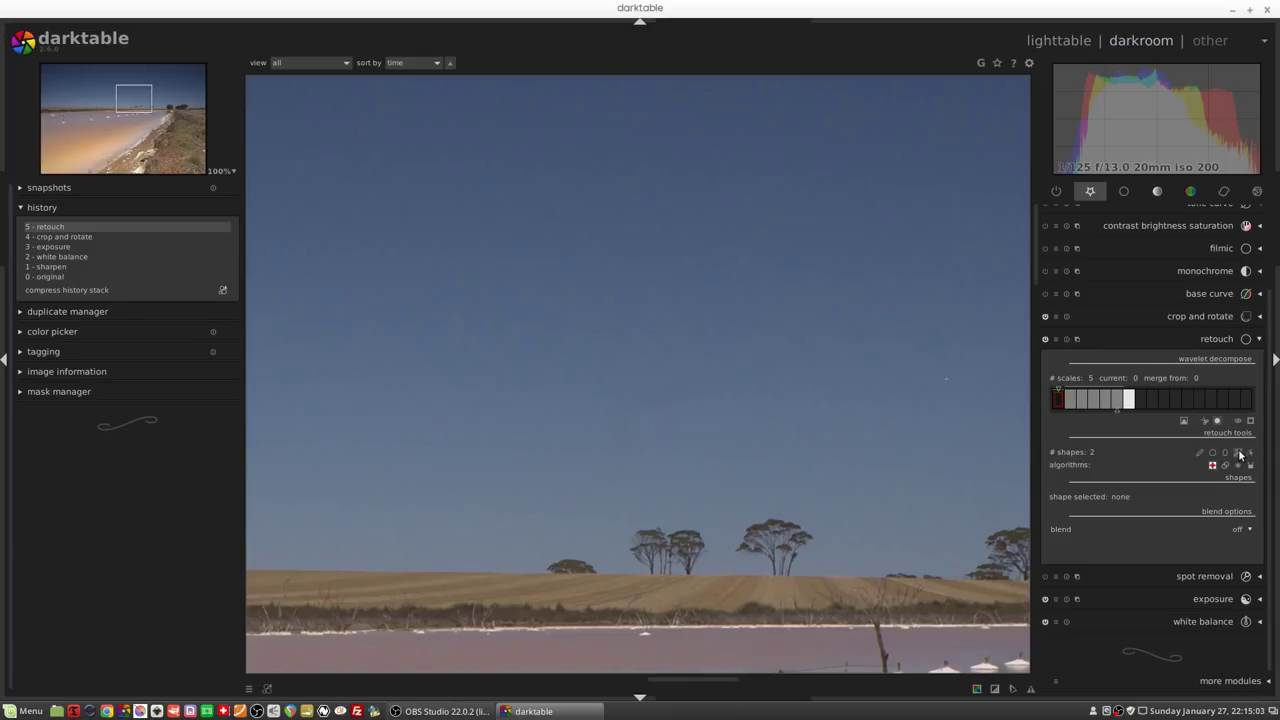
left_click(668, 357)
left_click(588, 407)
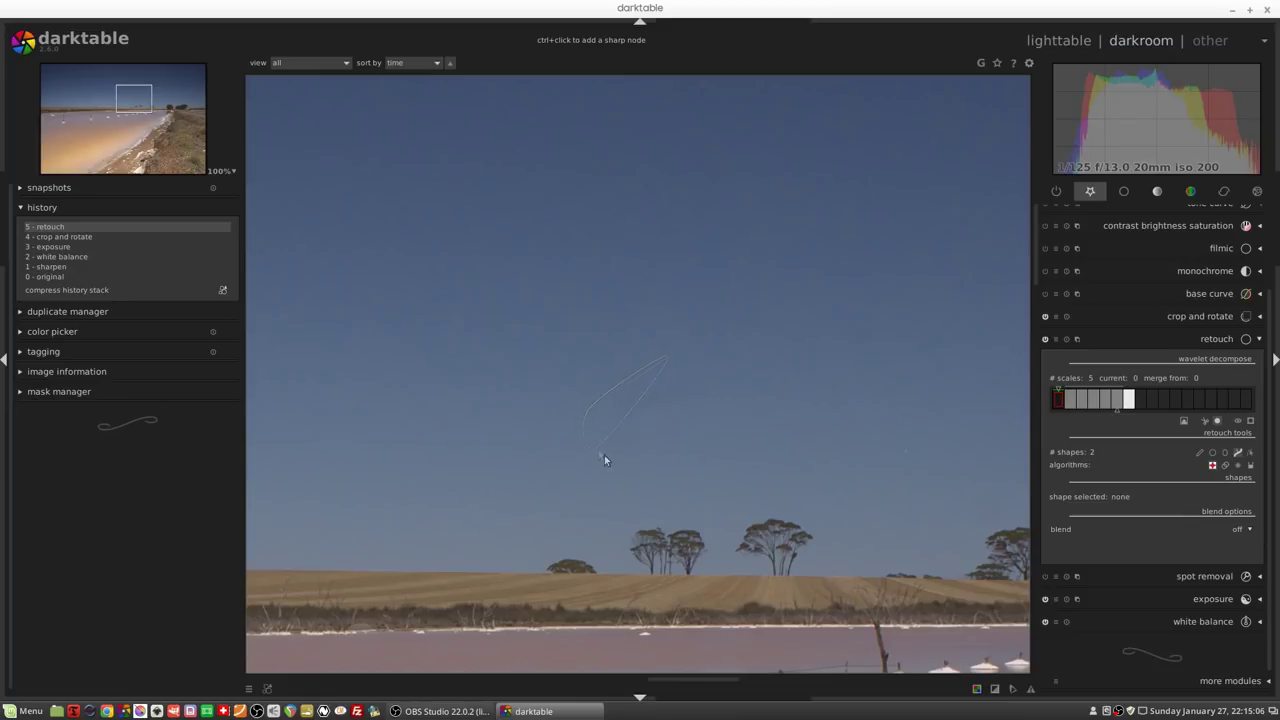
left_click(629, 482)
right_click(711, 349)
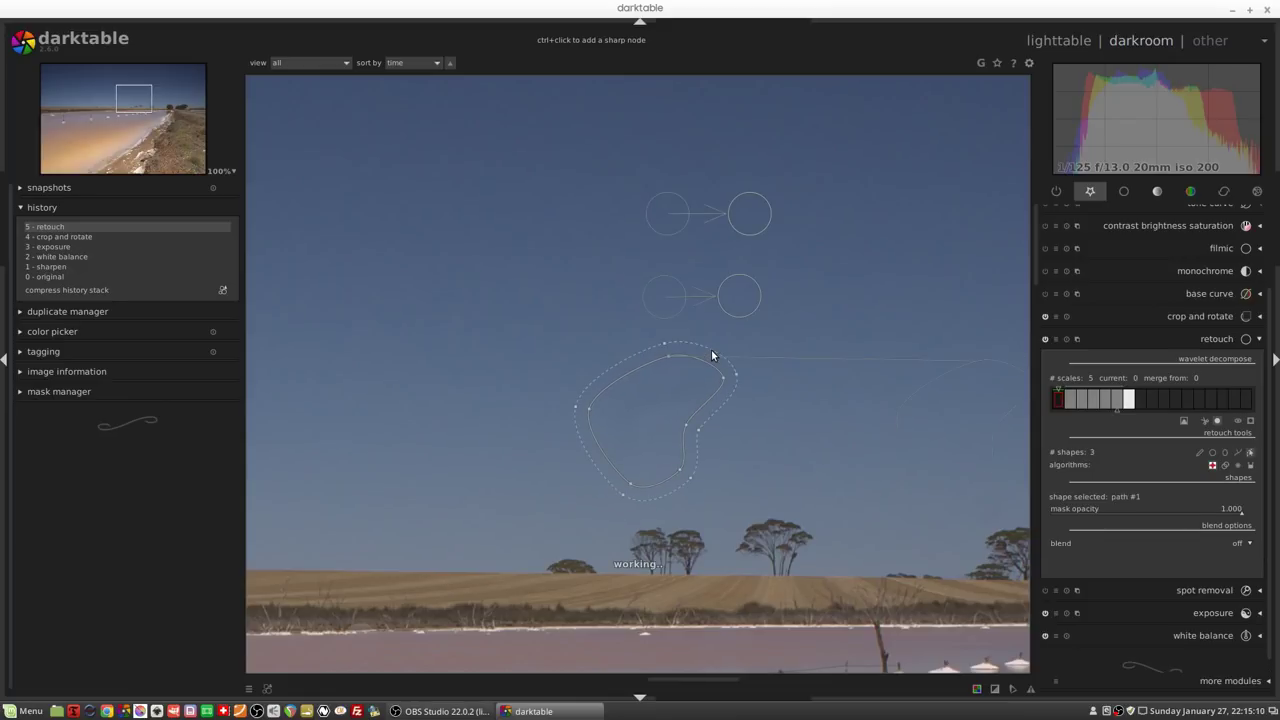
Step: Move the path shape's source beside the blemished sky area, then hide the shape outlines to check the result
left_click(829, 397)
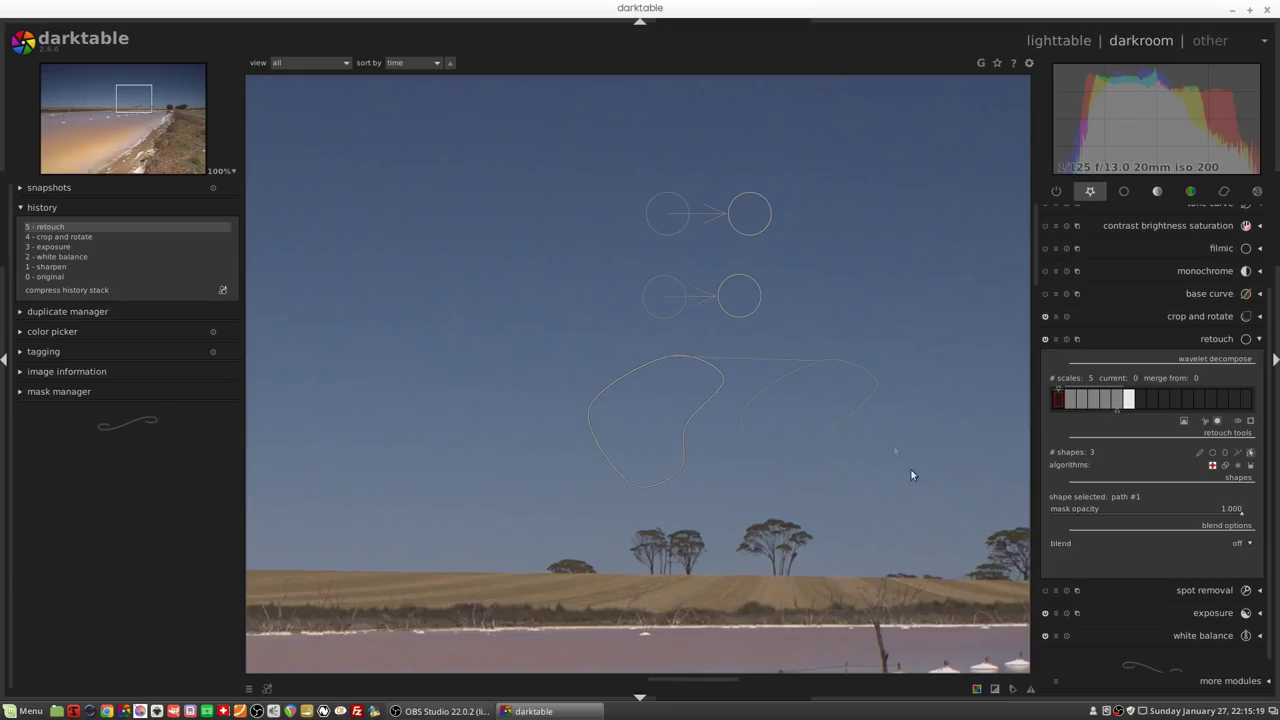
left_click_drag(812, 419, 784, 429)
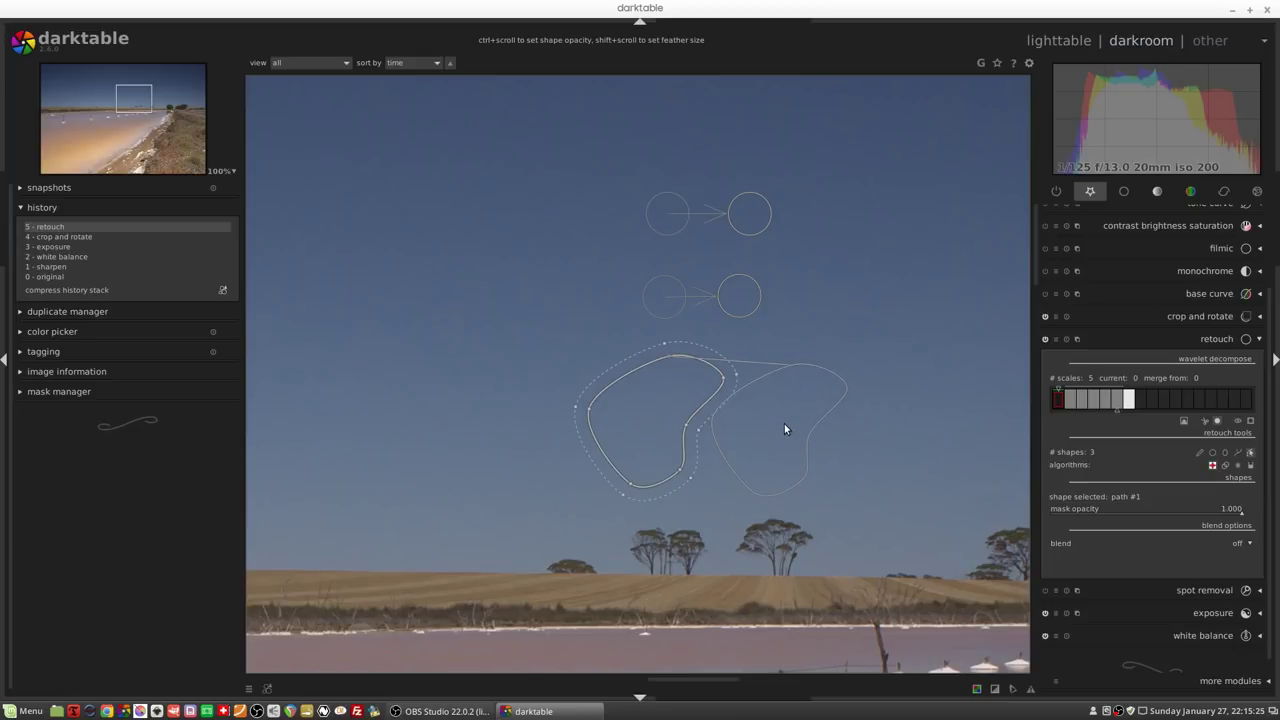
left_click(1251, 453)
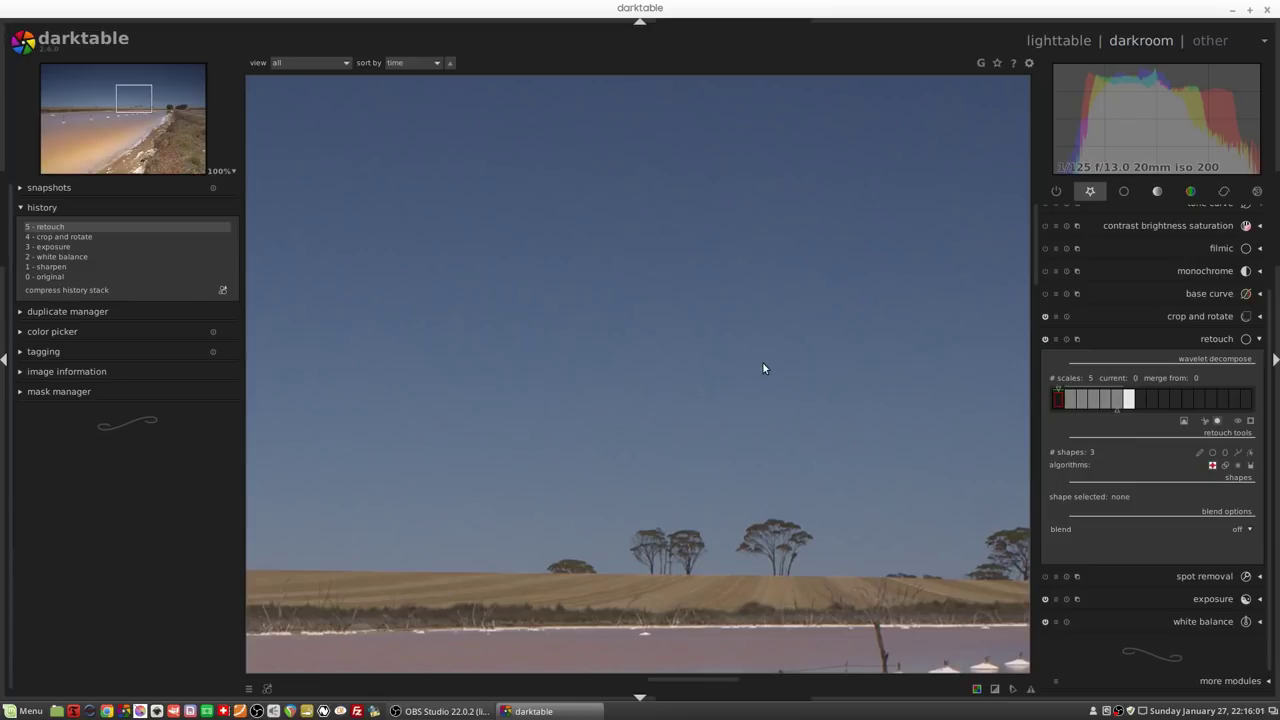
Step: Reset the retouch module and set the wavelet decomposition to 6 scales for the sky above the distant trees
middle_click(597, 355)
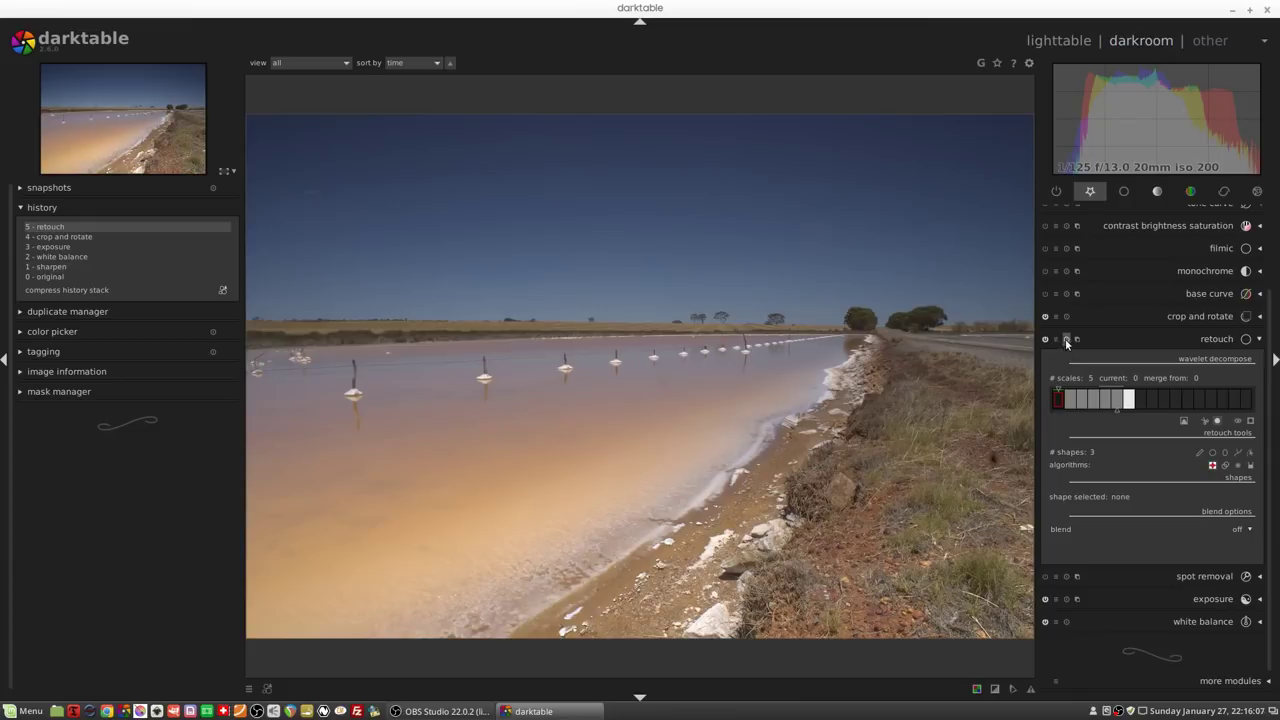
left_click(1066, 339)
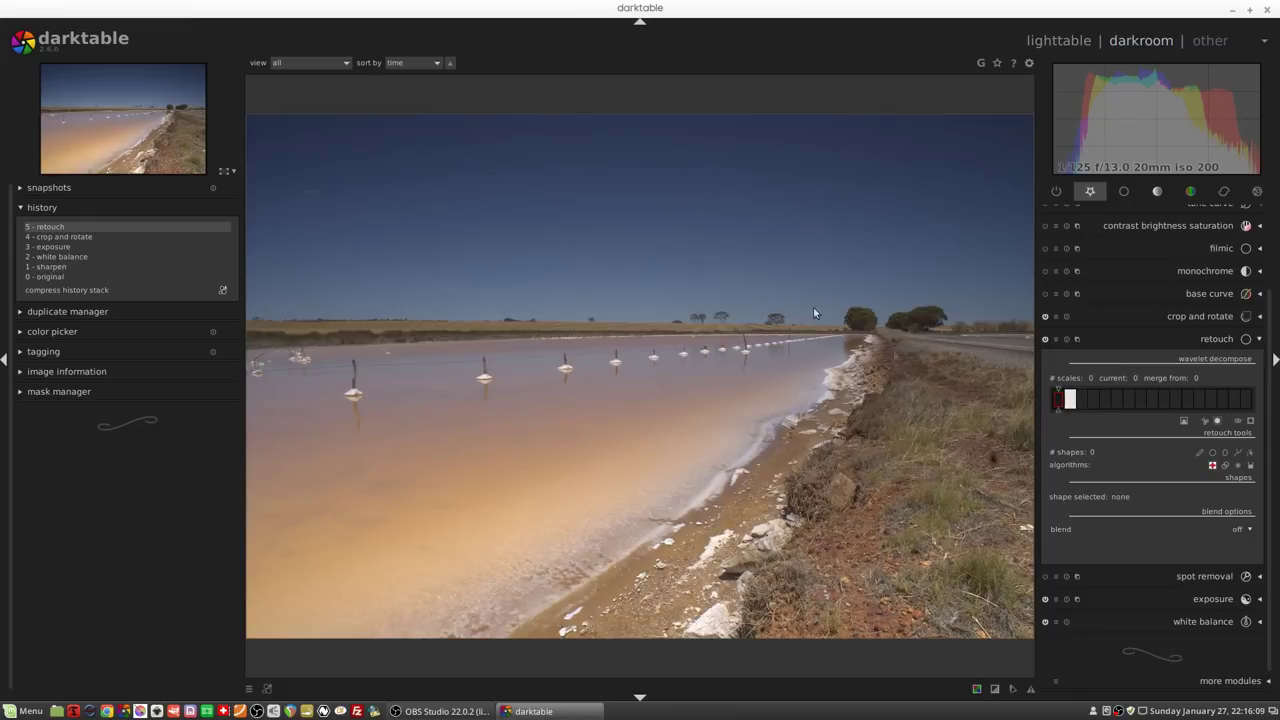
scroll(702, 216, "up", 2)
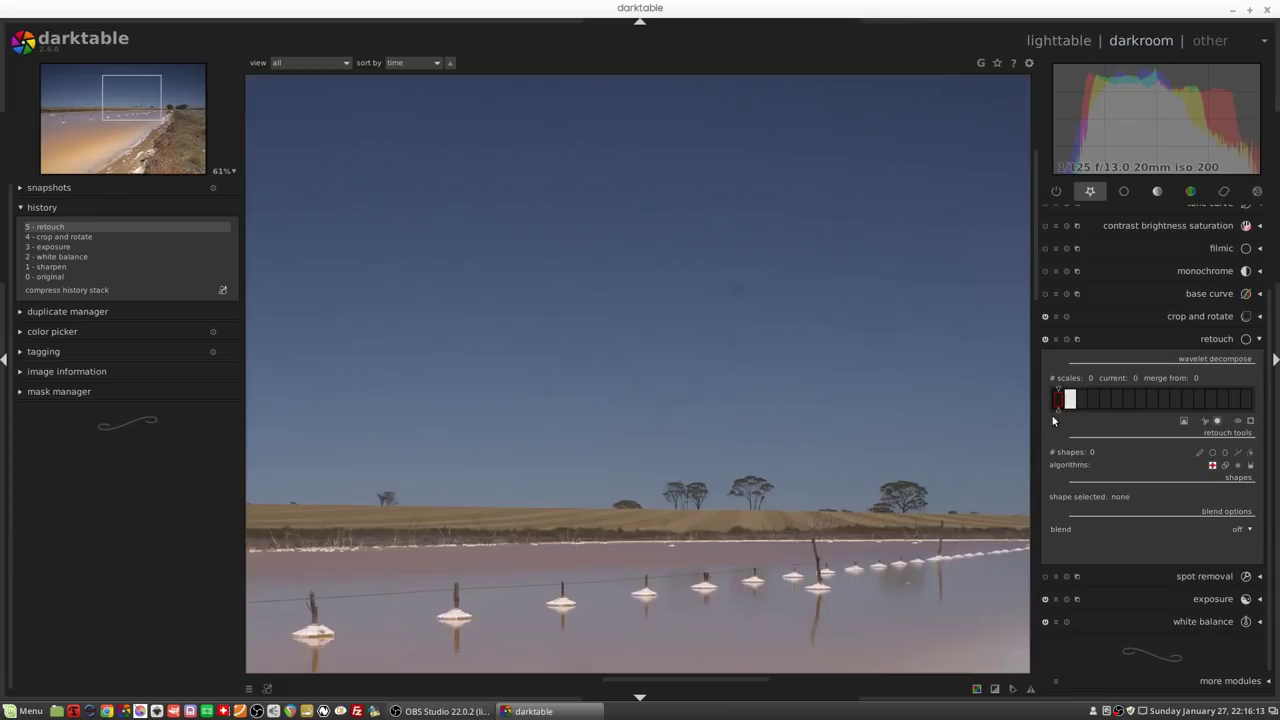
left_click_drag(1060, 412, 1134, 411)
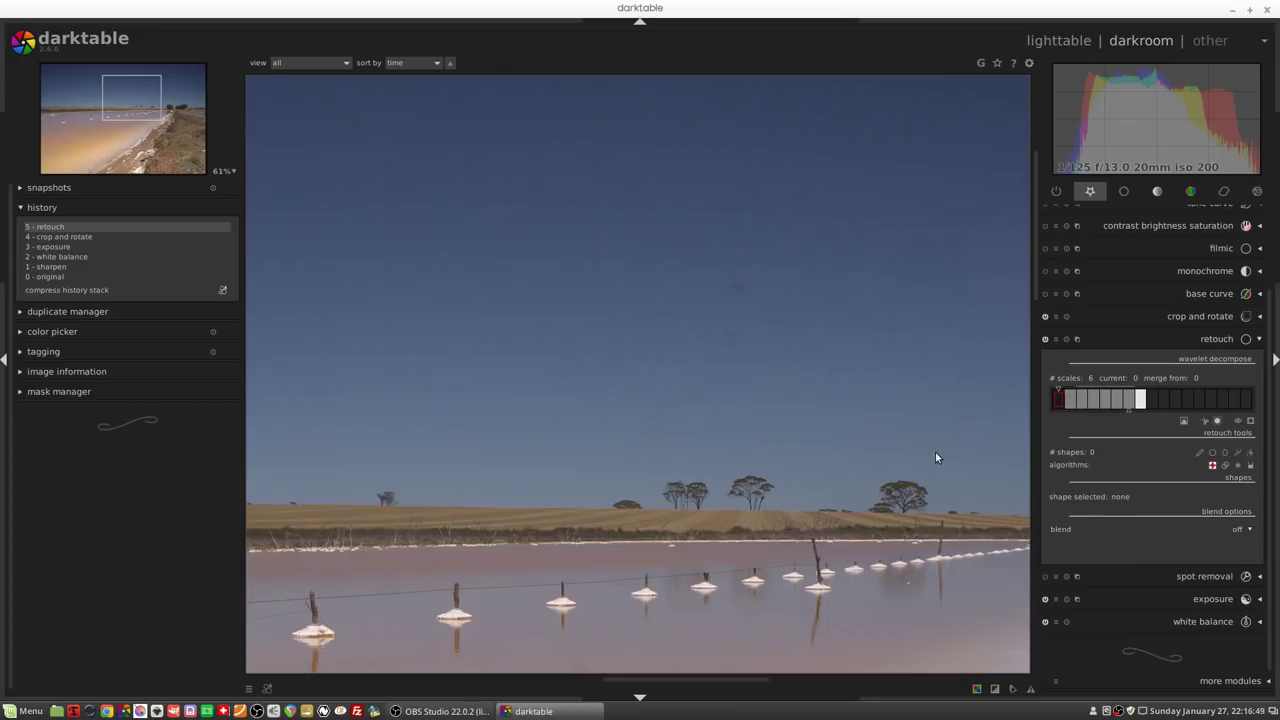
Step: Select wavelet scale 4, display it on its own, and set its preview levels automatically
left_click(1104, 401)
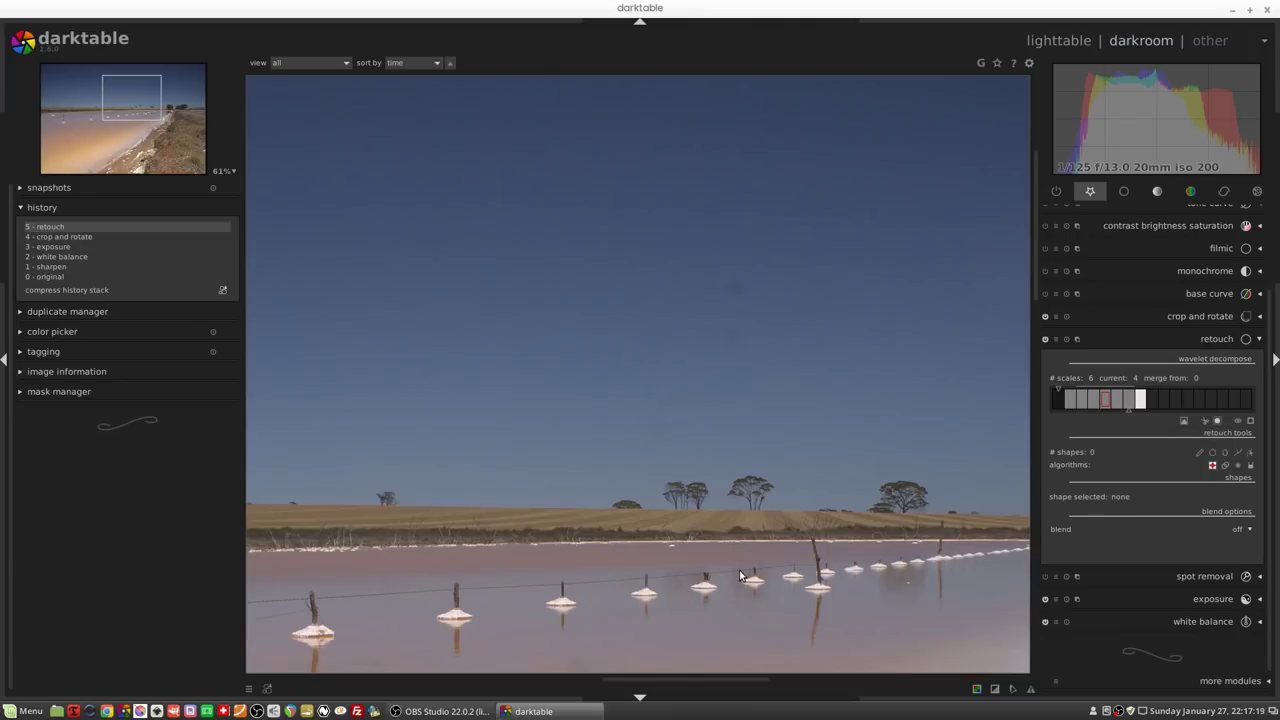
left_click(1184, 424)
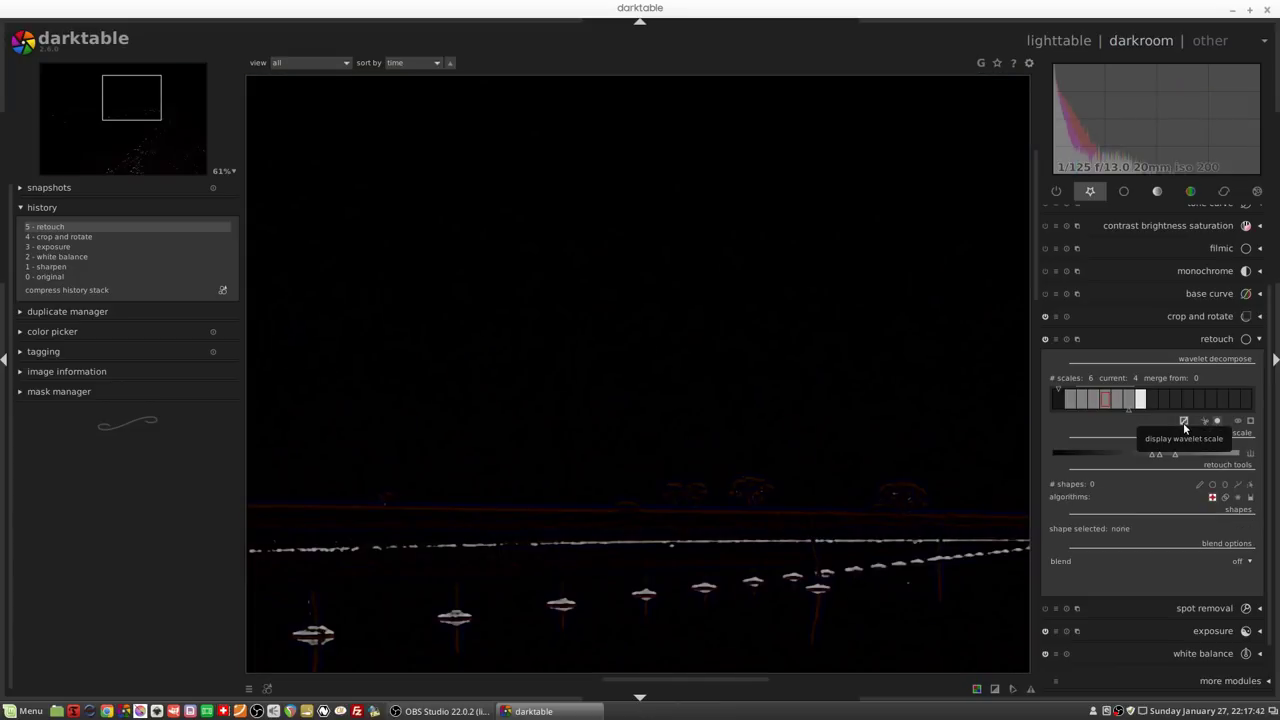
left_click_drag(748, 563, 747, 447)
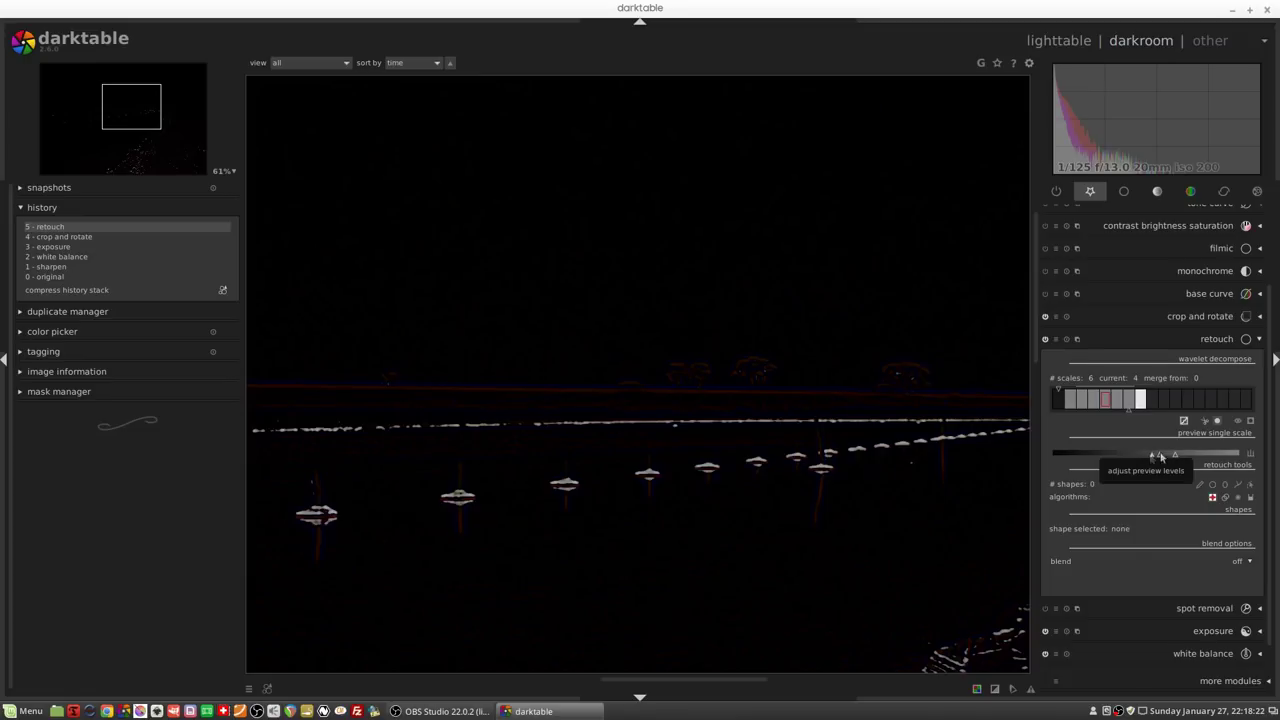
left_click(1250, 457)
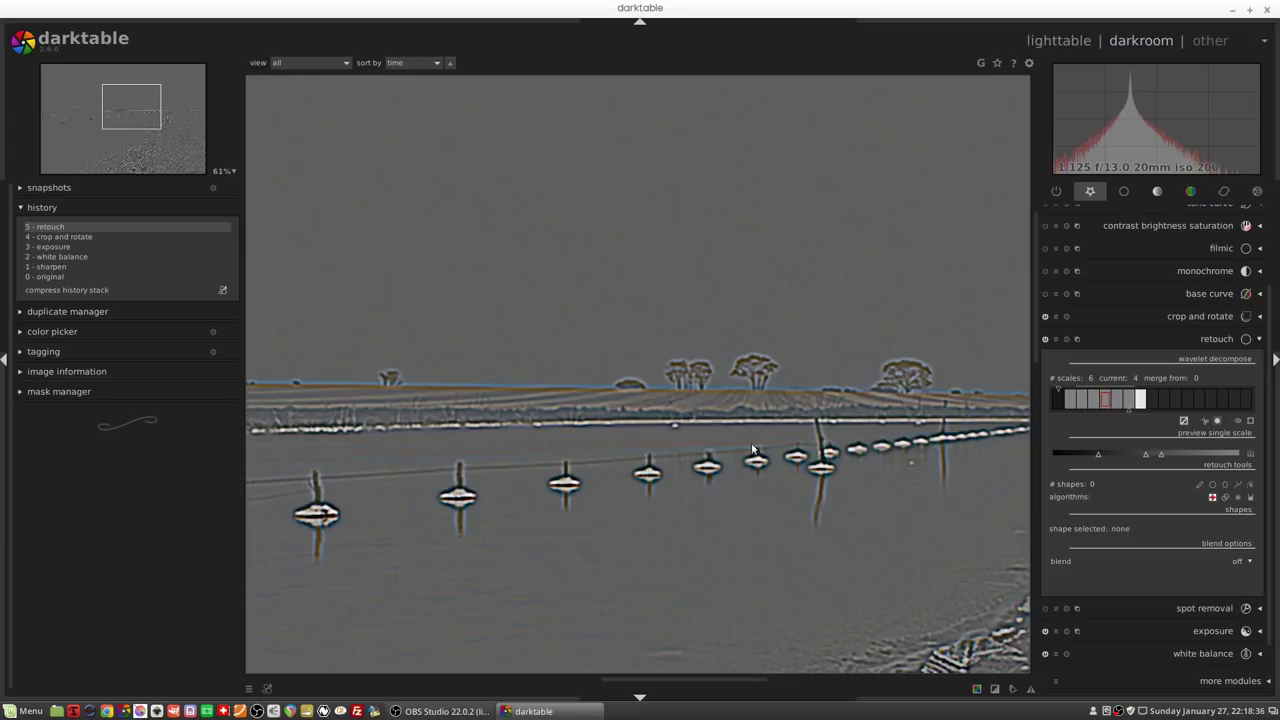
Step: Compare the detail held in wavelet scales 3, 2, 1, 4, 5 and 6 and in the residual image
left_click(1096, 403)
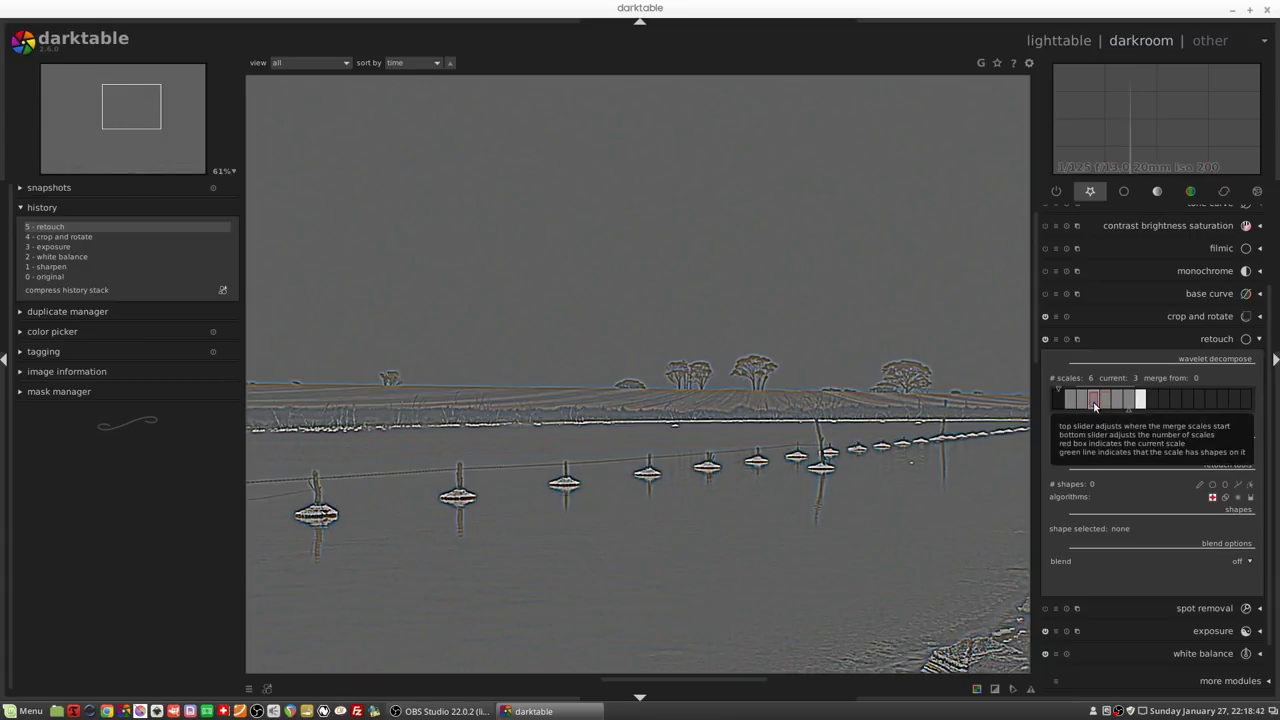
left_click(1081, 402)
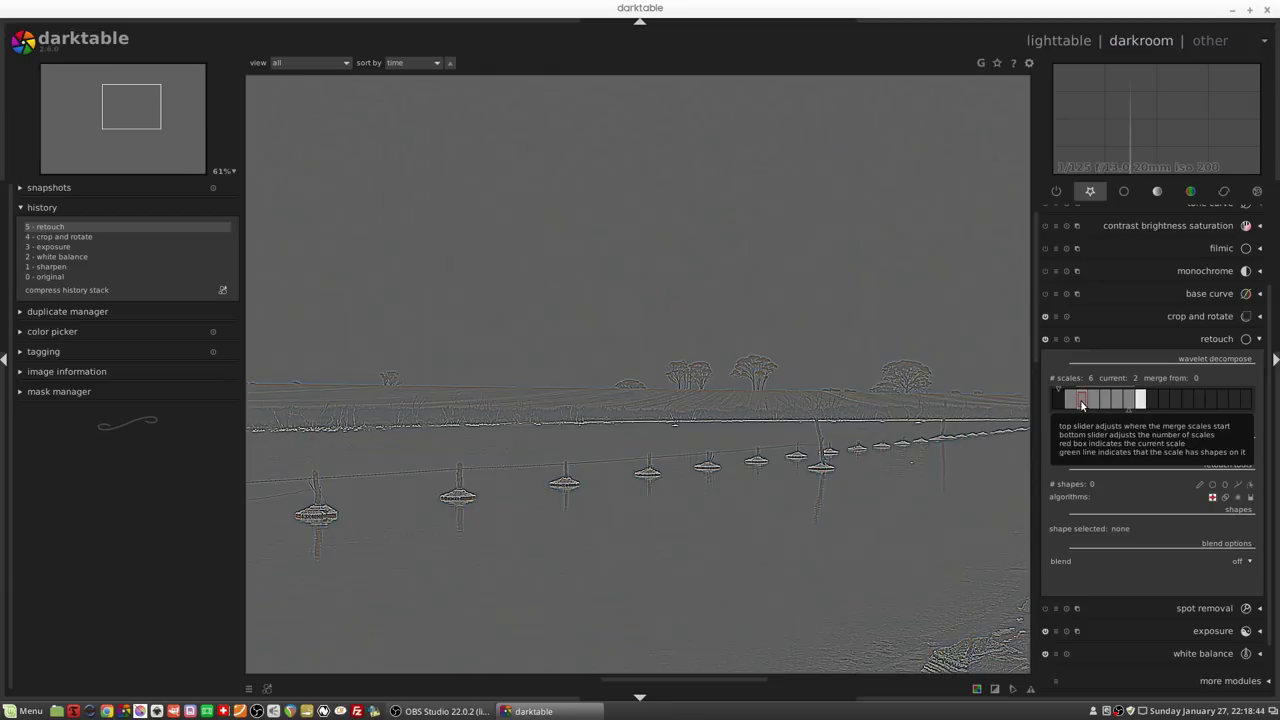
left_click(1069, 401)
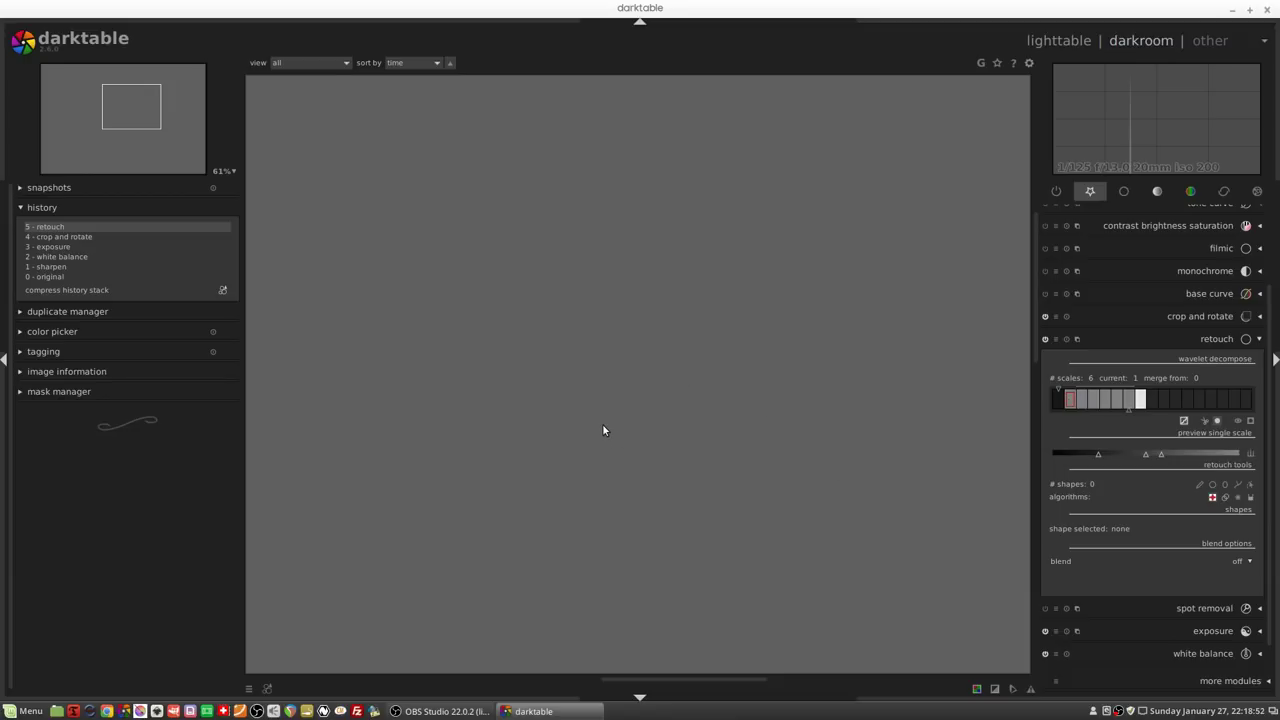
scroll(693, 405, "up", 3)
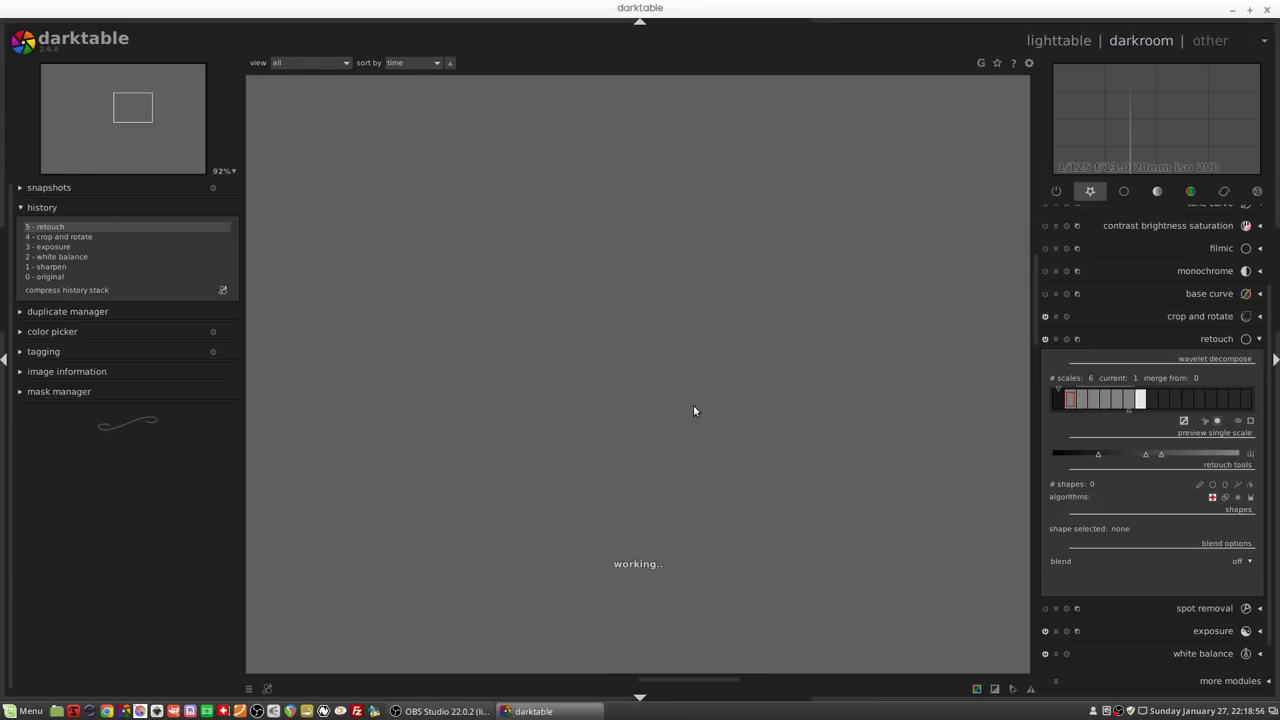
scroll(693, 404, "up", 1)
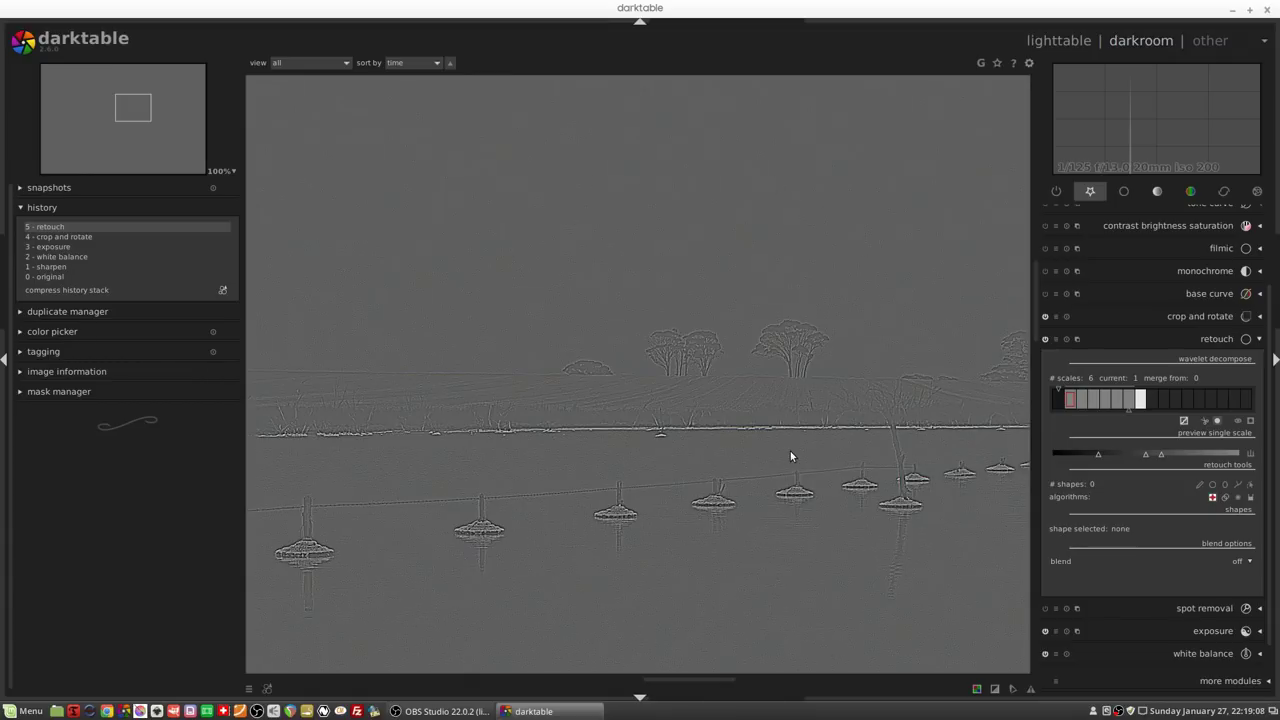
left_click(1107, 401)
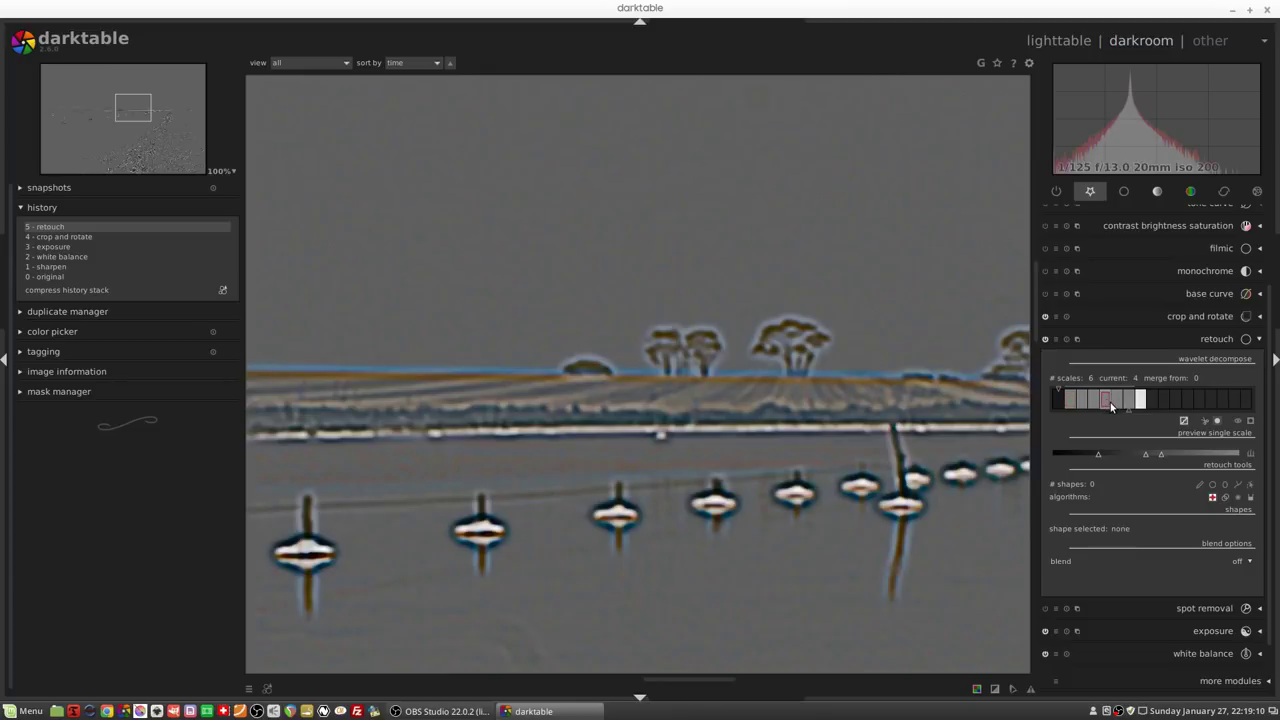
left_click(1118, 401)
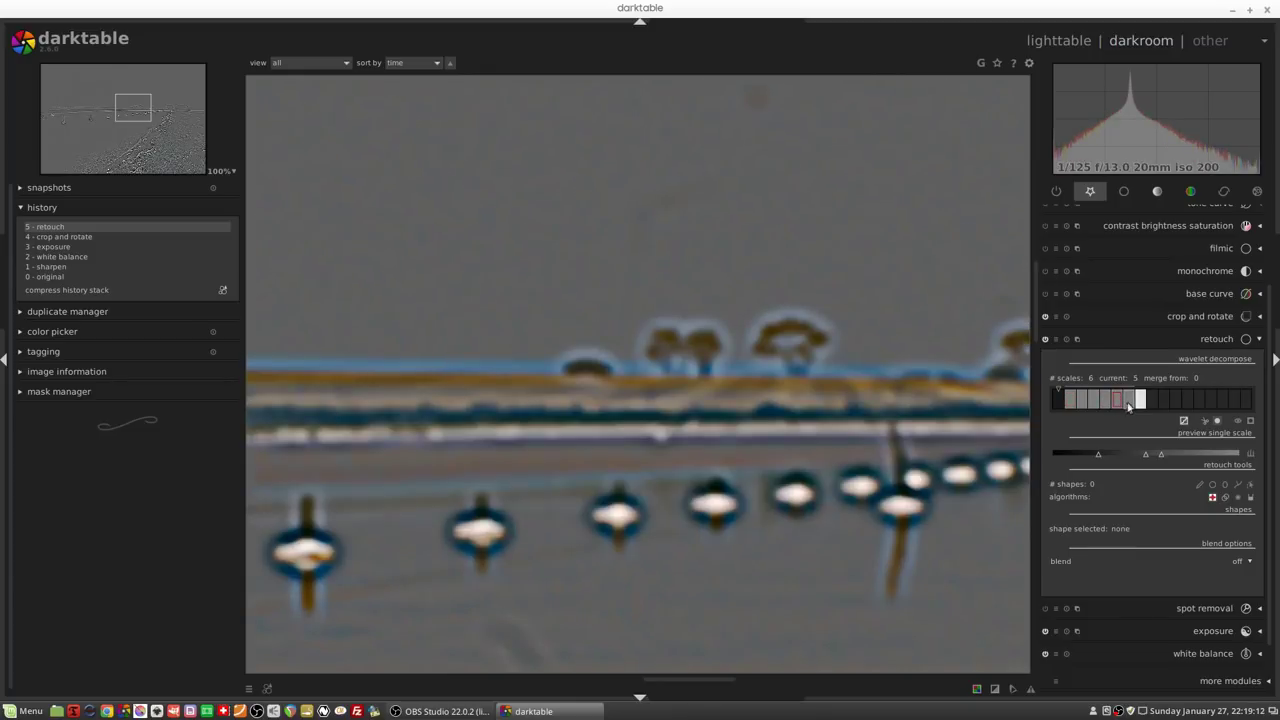
left_click(1127, 401)
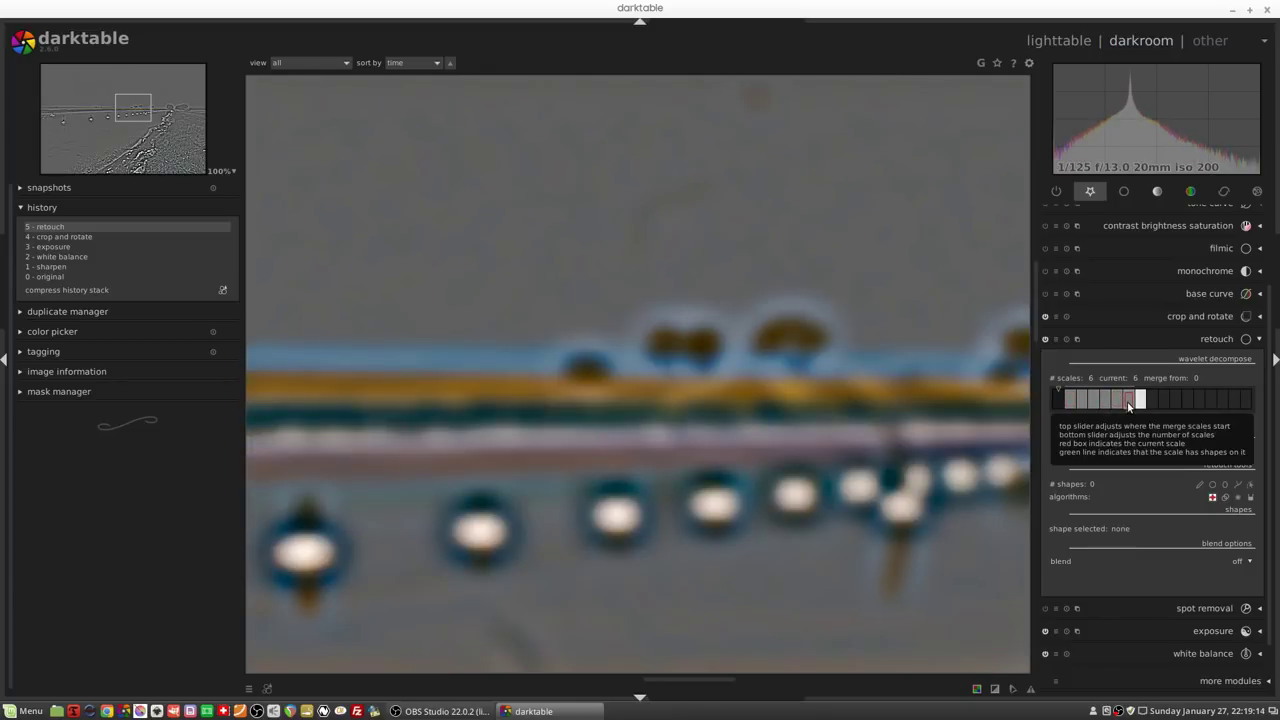
left_click(1140, 401)
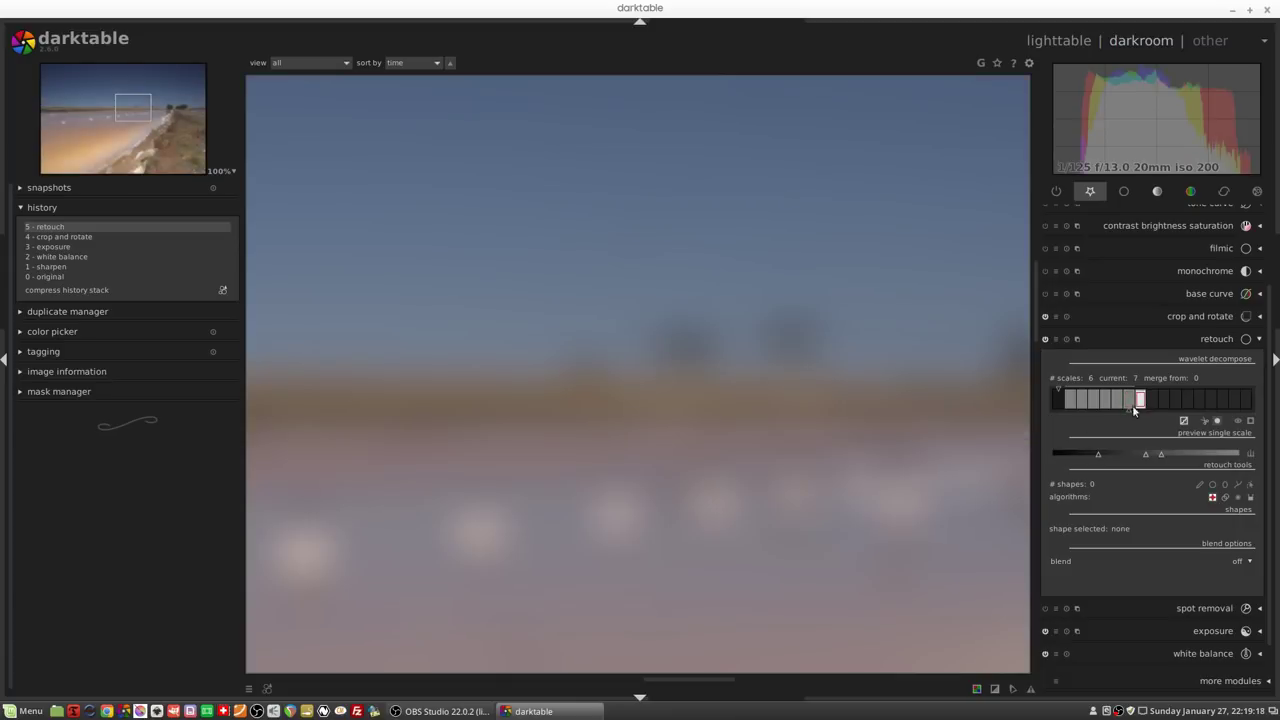
middle_click(792, 392)
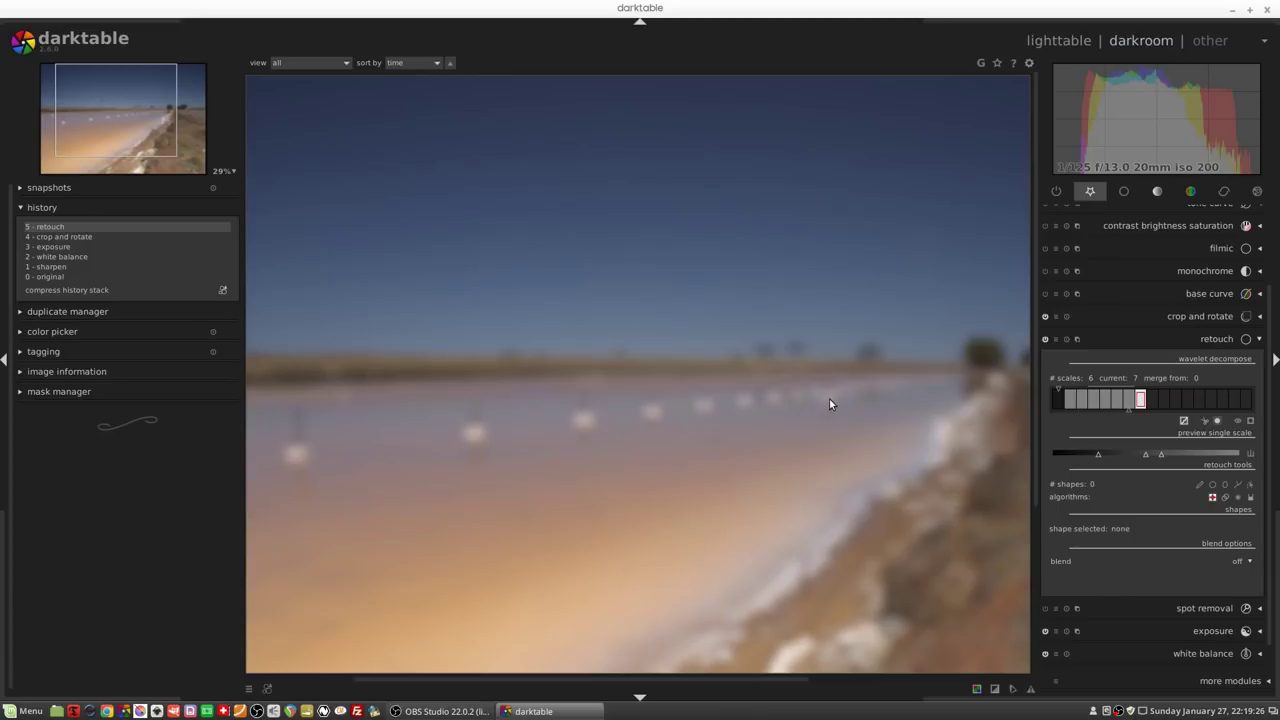
Step: Examine the sky above the distant trees at 100% zoom for dust spots on wavelet scales 4, 3 and 2
left_click(1104, 400)
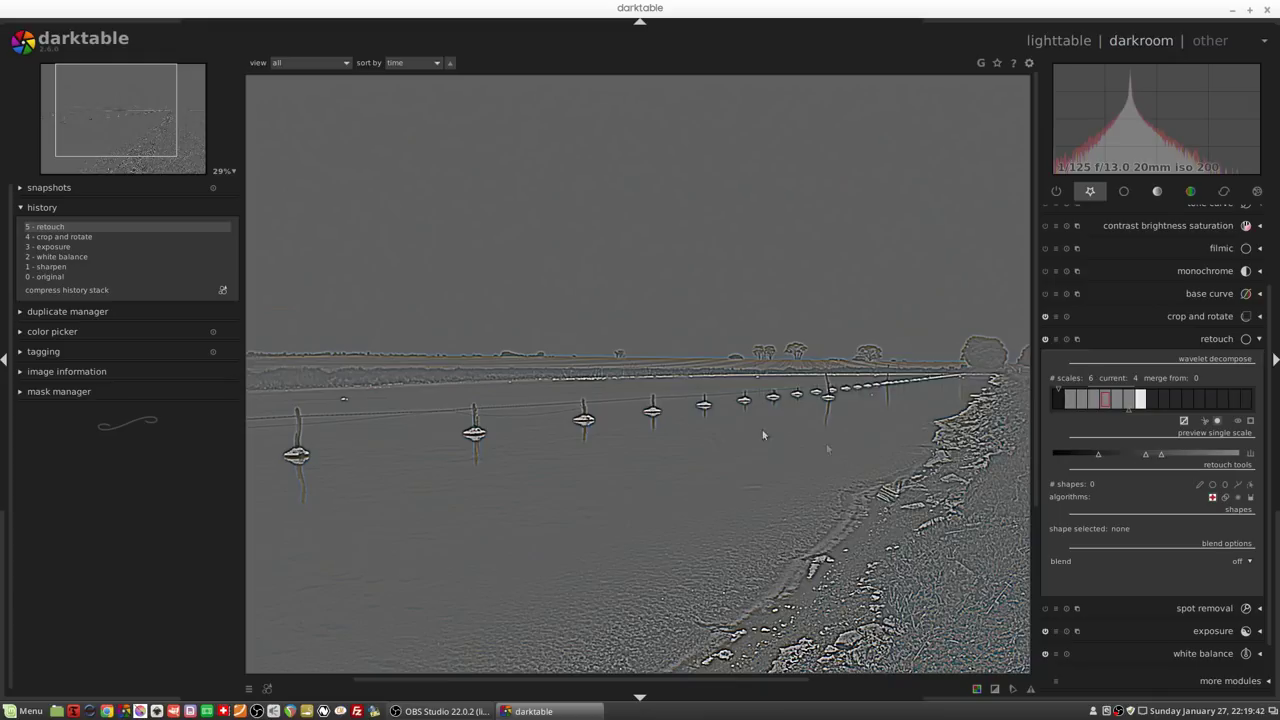
scroll(762, 331, "up", 3)
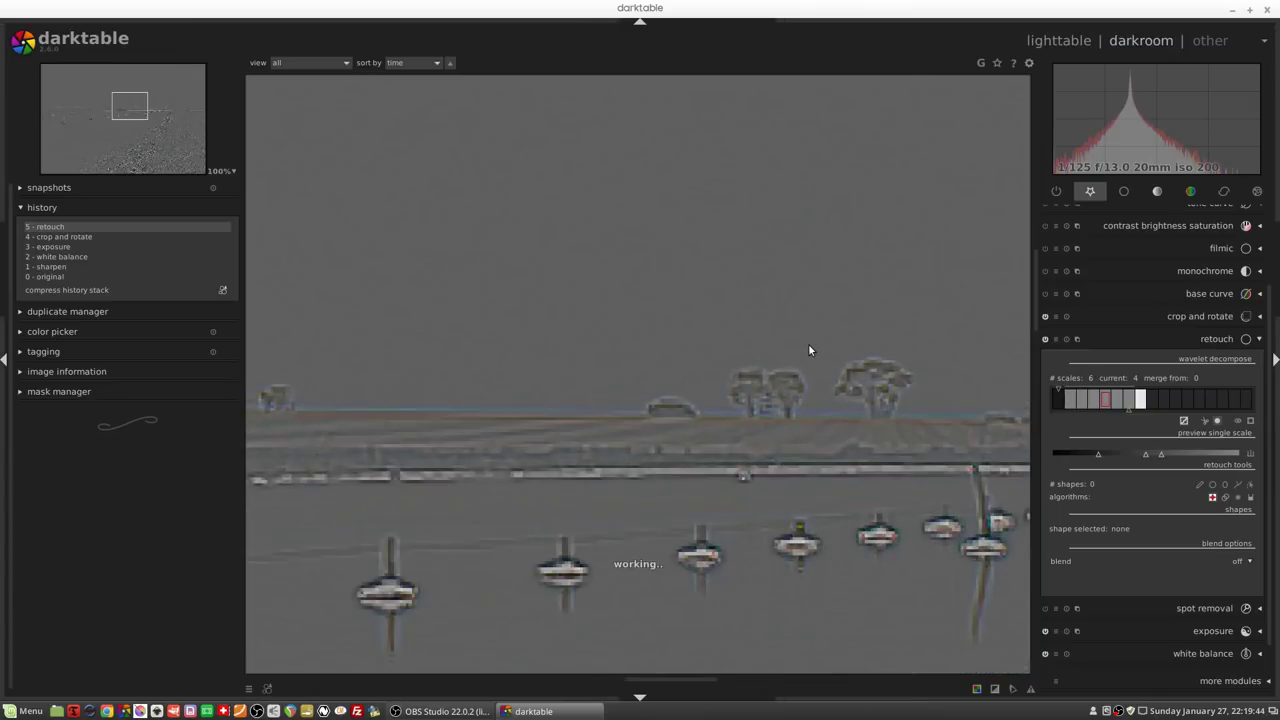
scroll(770, 459, "up", 1)
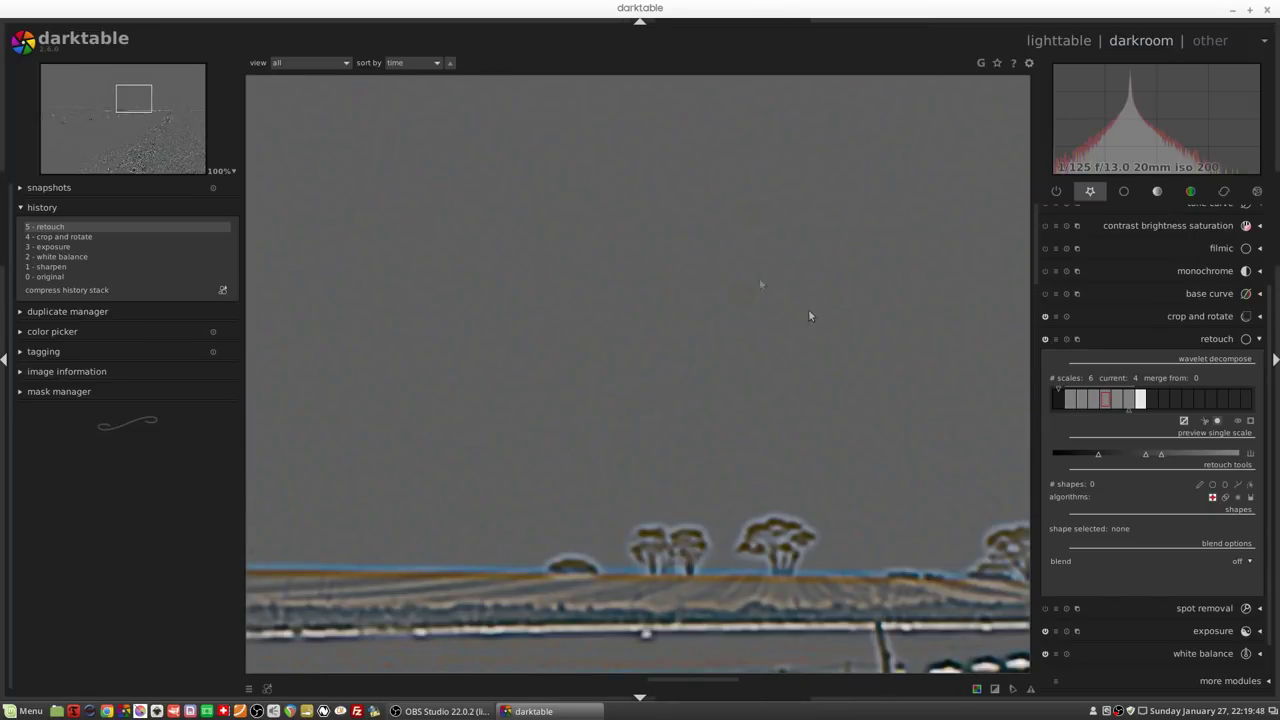
left_click(1095, 400)
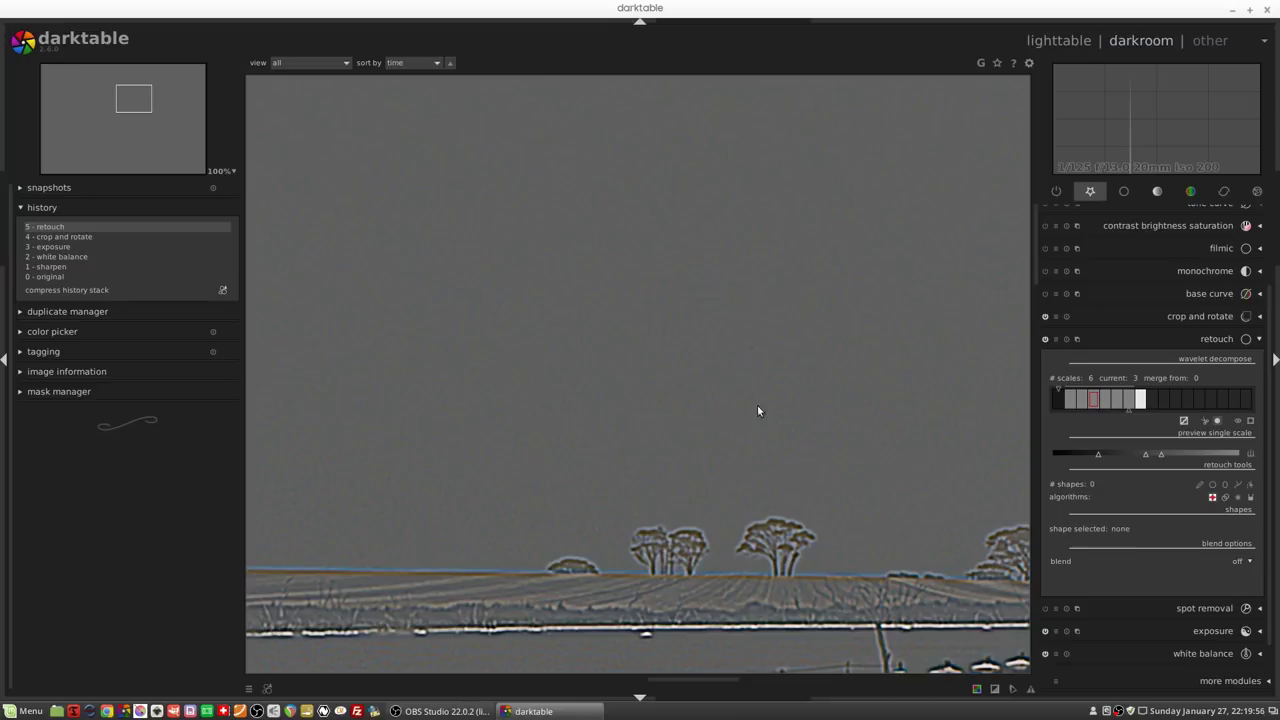
left_click(1084, 401)
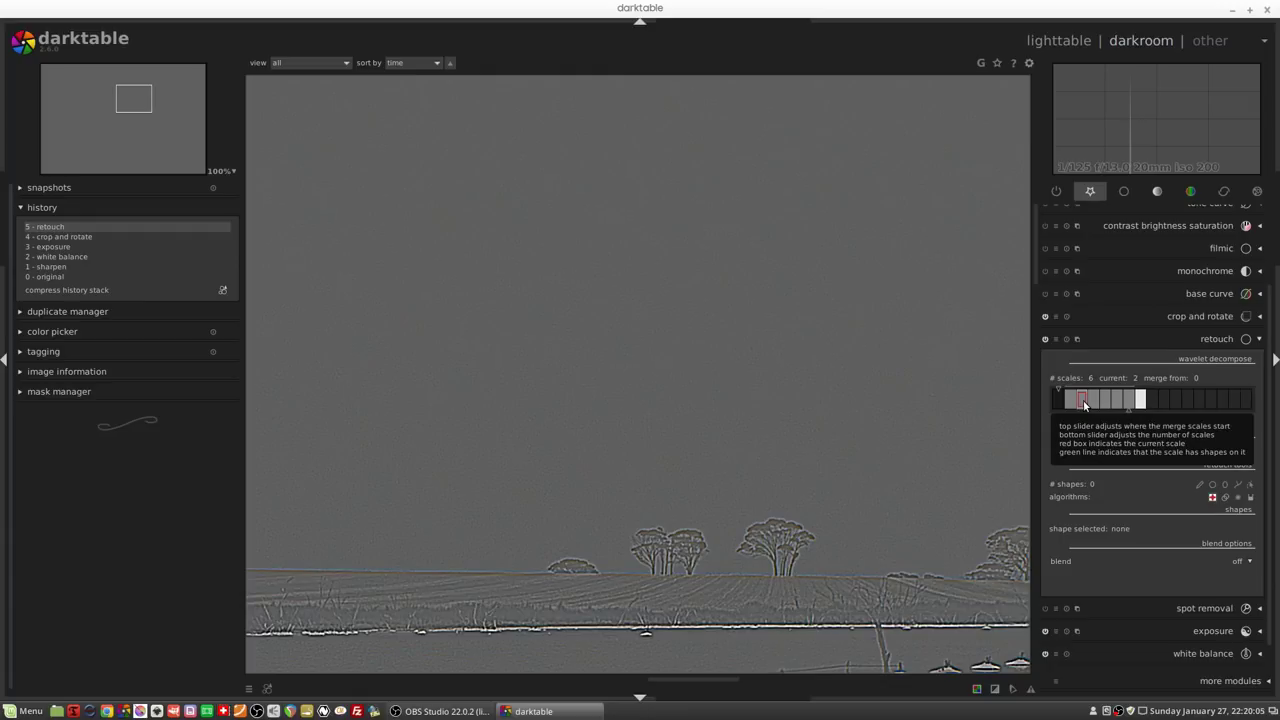
Step: Cover the two sky dust spots with circle shapes on wavelet scale 3, with their sources over clean sky beside them
left_click(1094, 401)
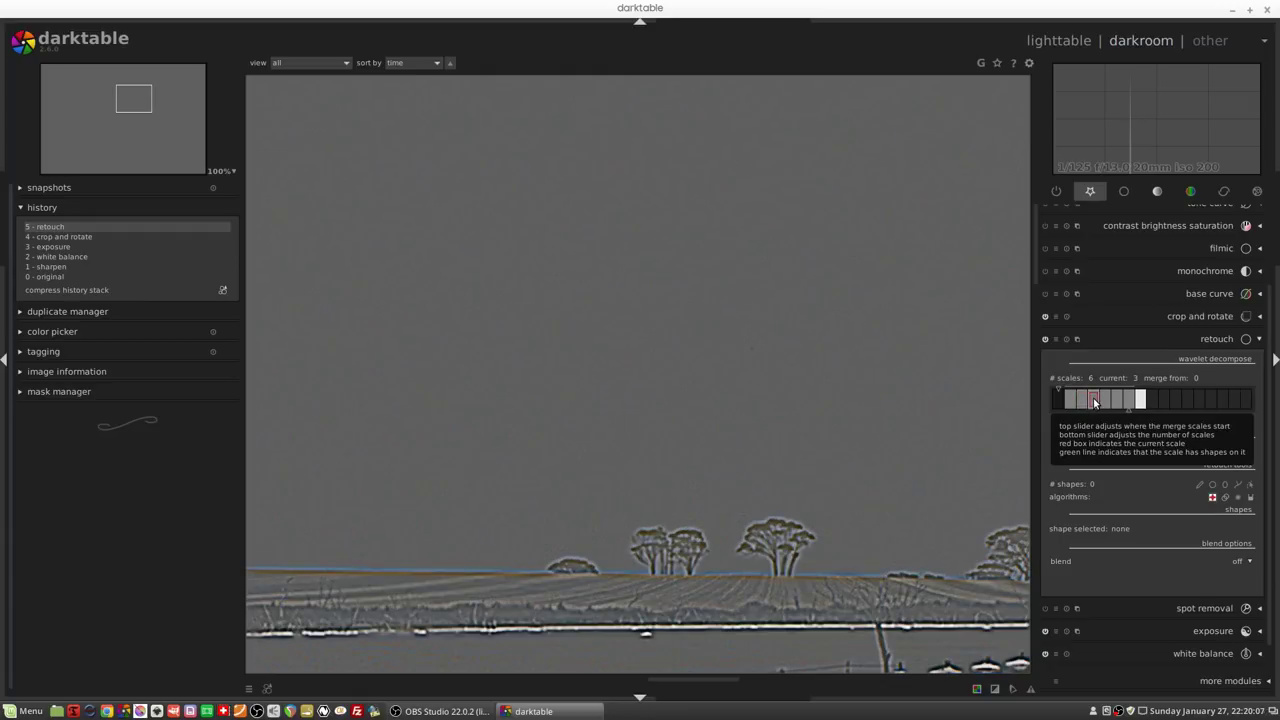
left_click(1212, 485)
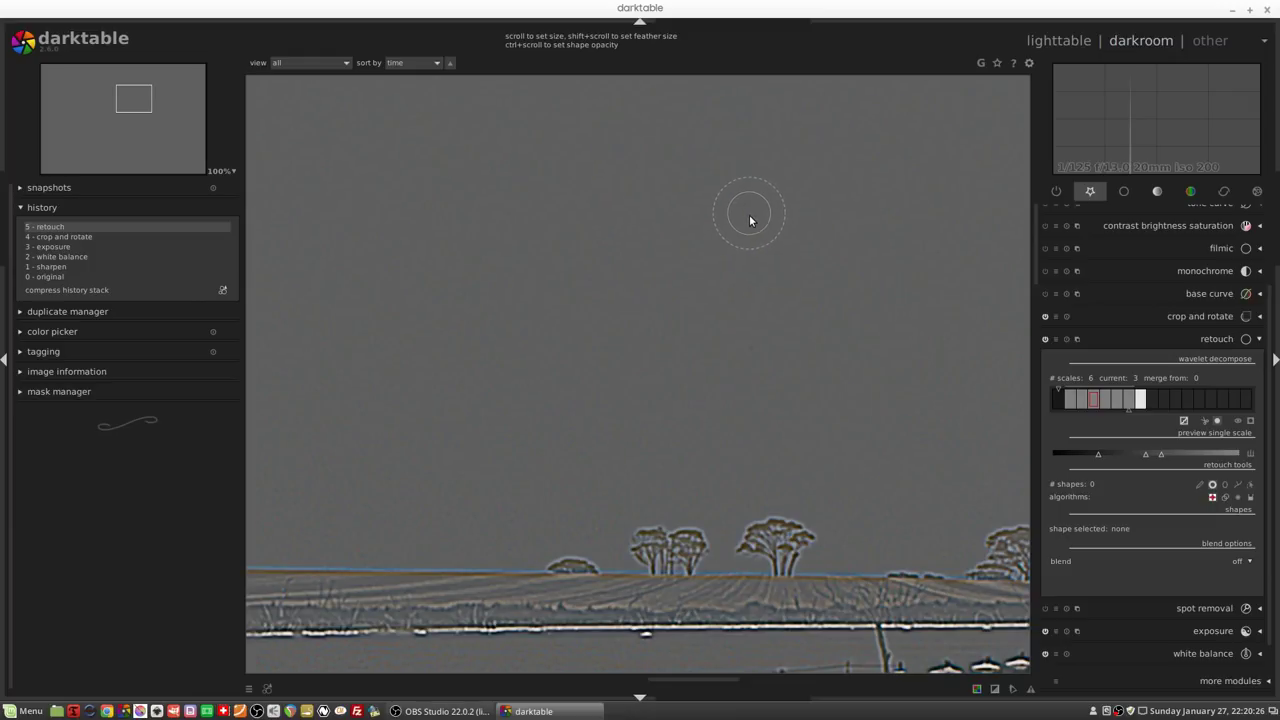
left_click_drag(750, 220, 686, 219)
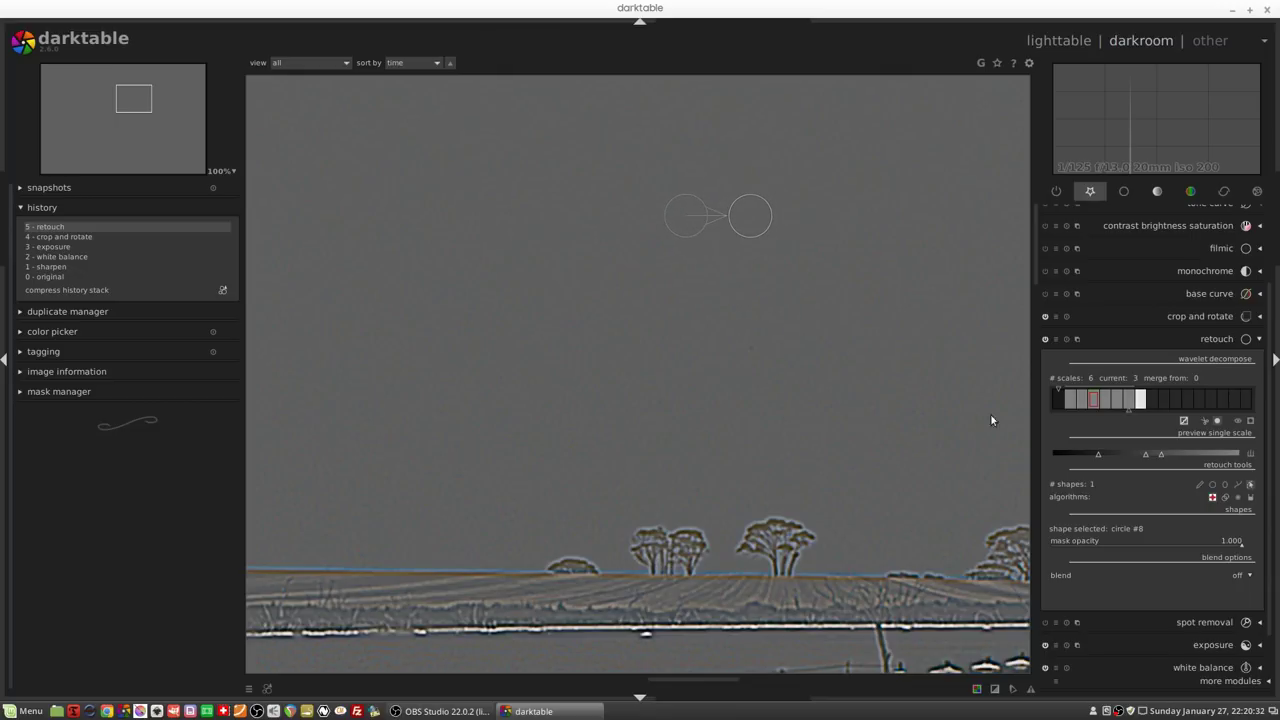
left_click(1212, 485)
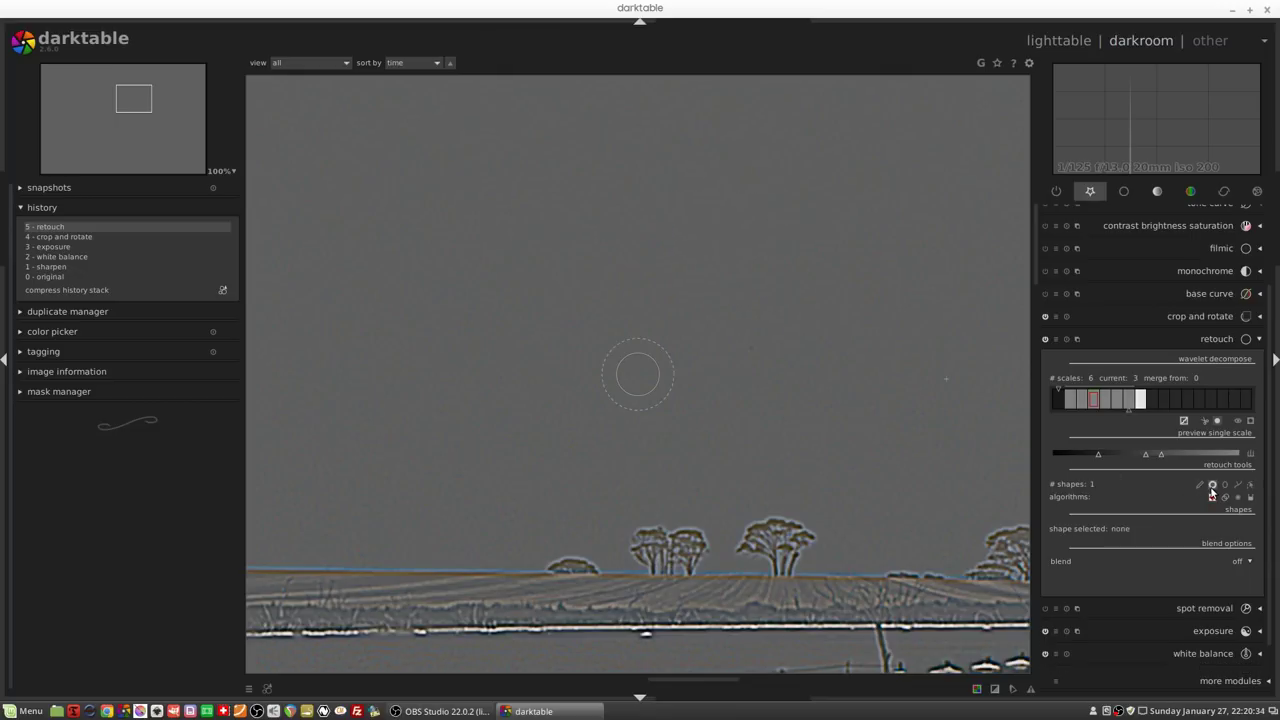
left_click(744, 302)
mouse_move(734, 302)
left_mouse_down()
mouse_move(666, 313)
mouse_move(680, 300)
left_mouse_up()
Step: Add circle shapes over the two sky dust spots on wavelet scale 4
left_click(1106, 402)
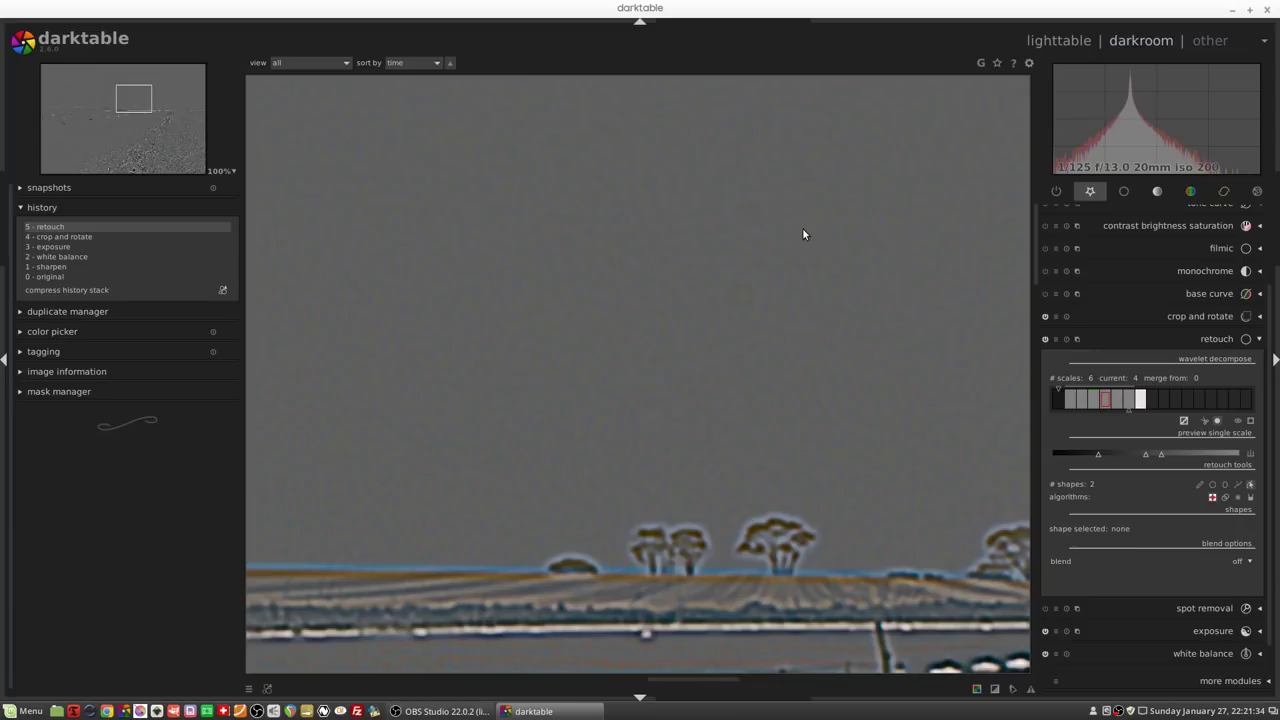
left_click(1213, 486)
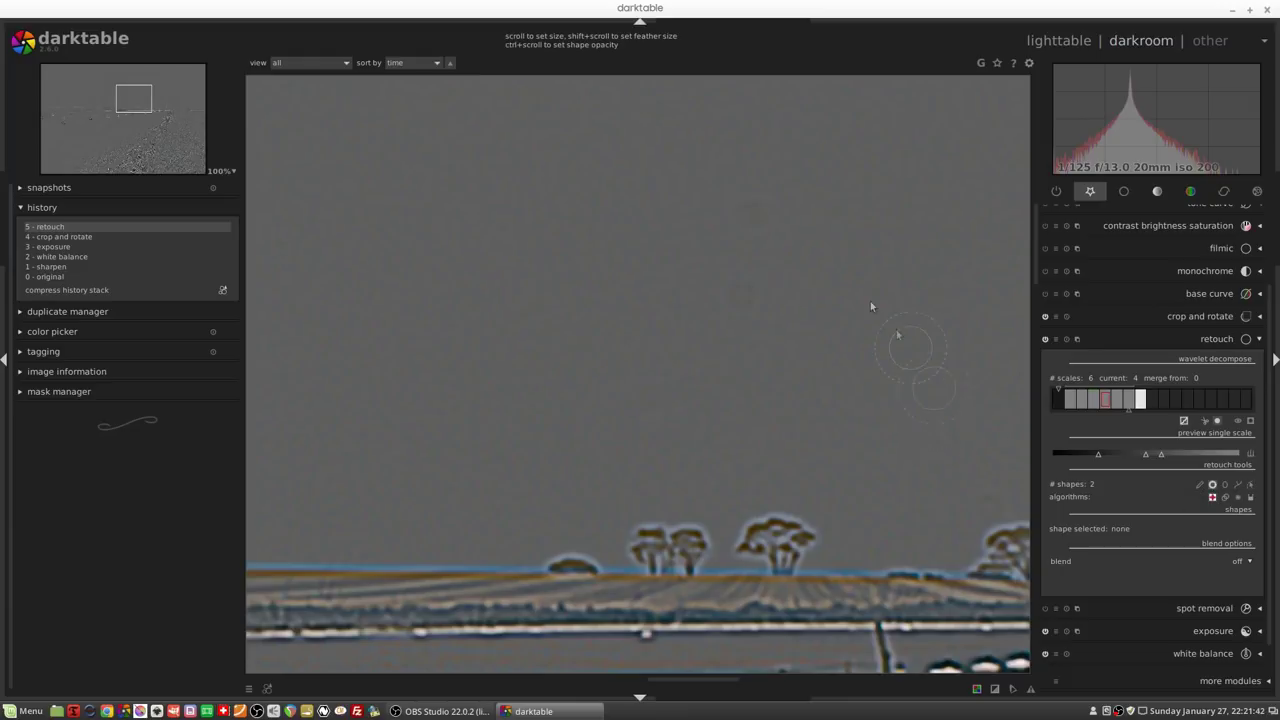
left_click(753, 213)
left_click(690, 299)
Step: Place circle shapes over both sky dust spots on wavelet scale 5
left_click(1117, 400)
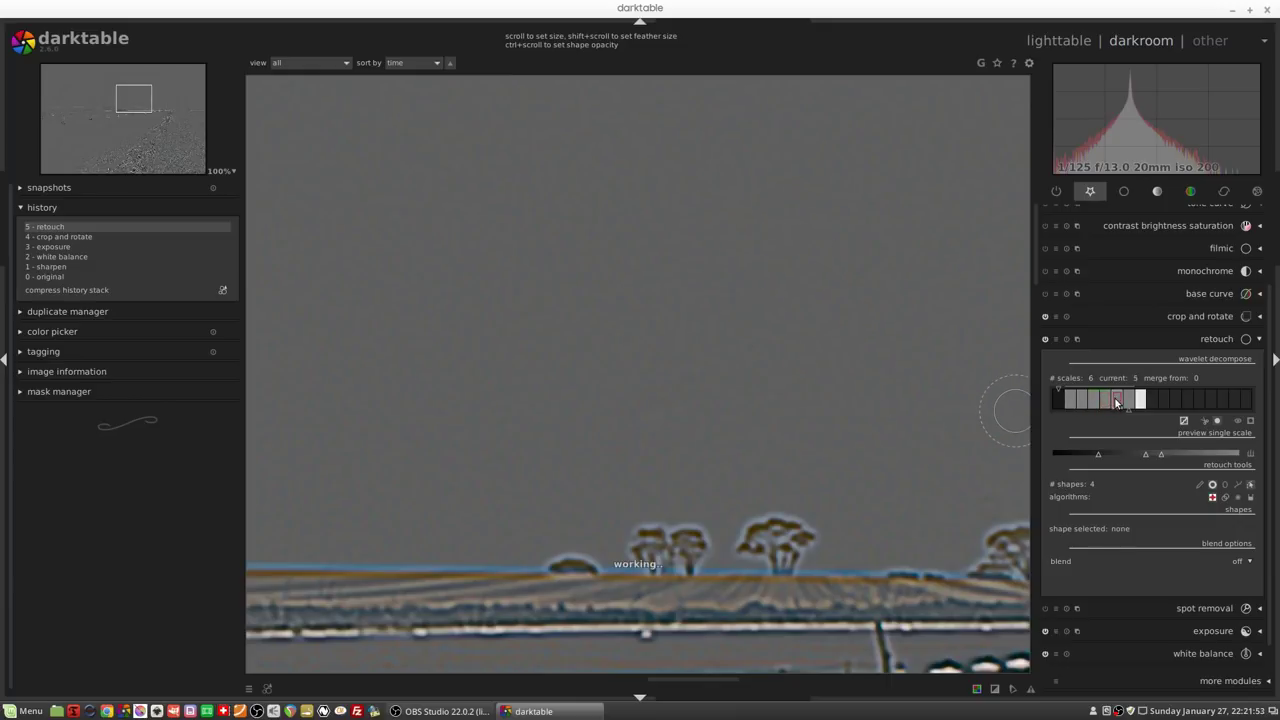
left_click(751, 210)
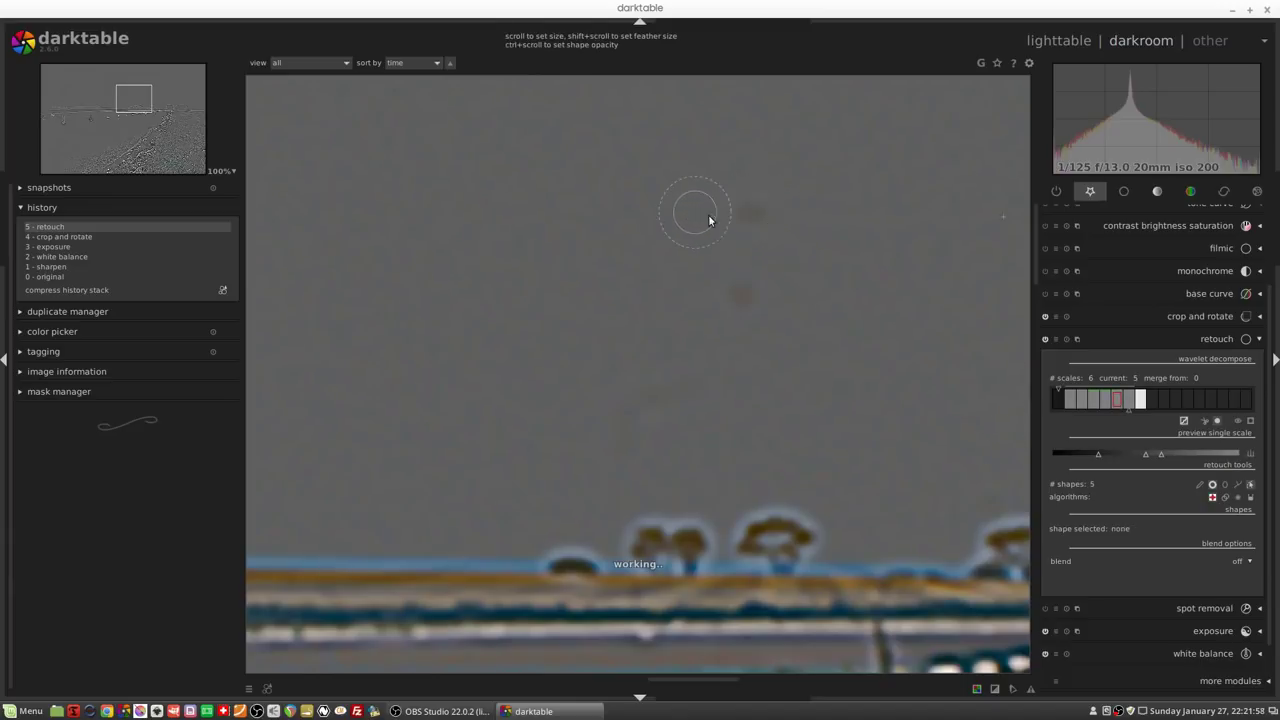
left_click(743, 295)
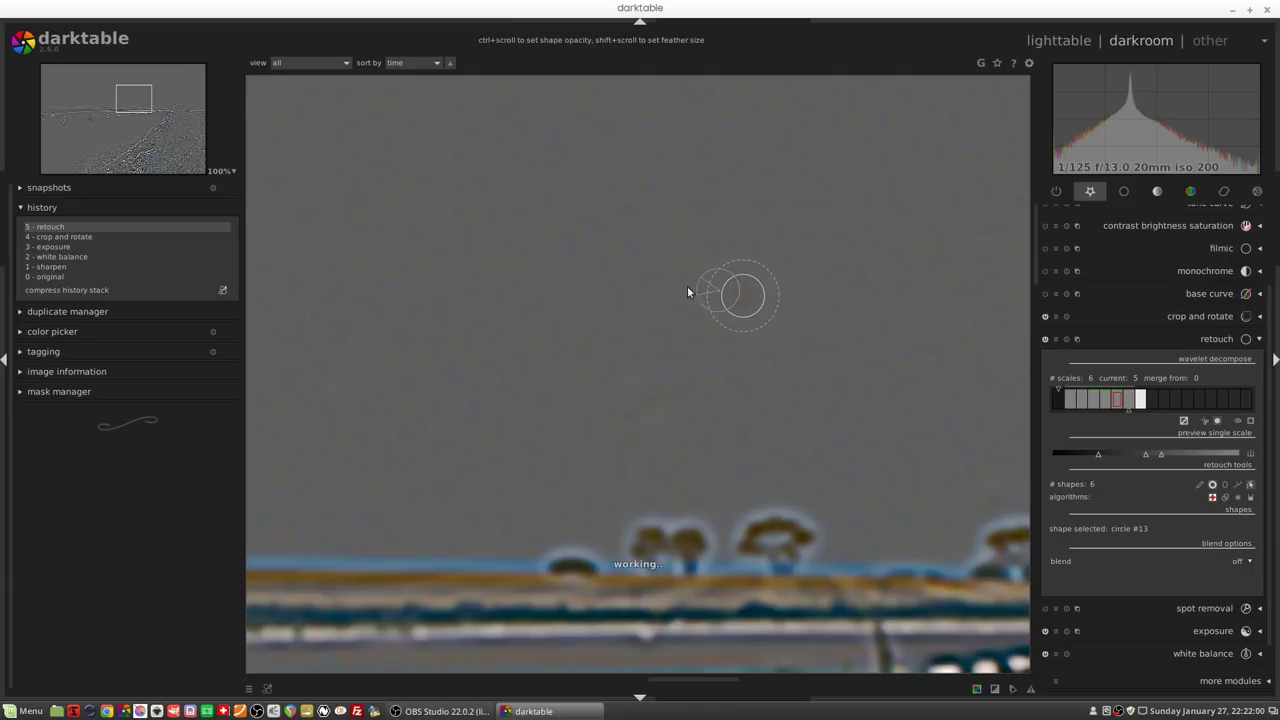
Step: Brush a retouch stroke over the curved mark below the sky dust spots on wavelet scale 5, with its source beside it
right_click(722, 381)
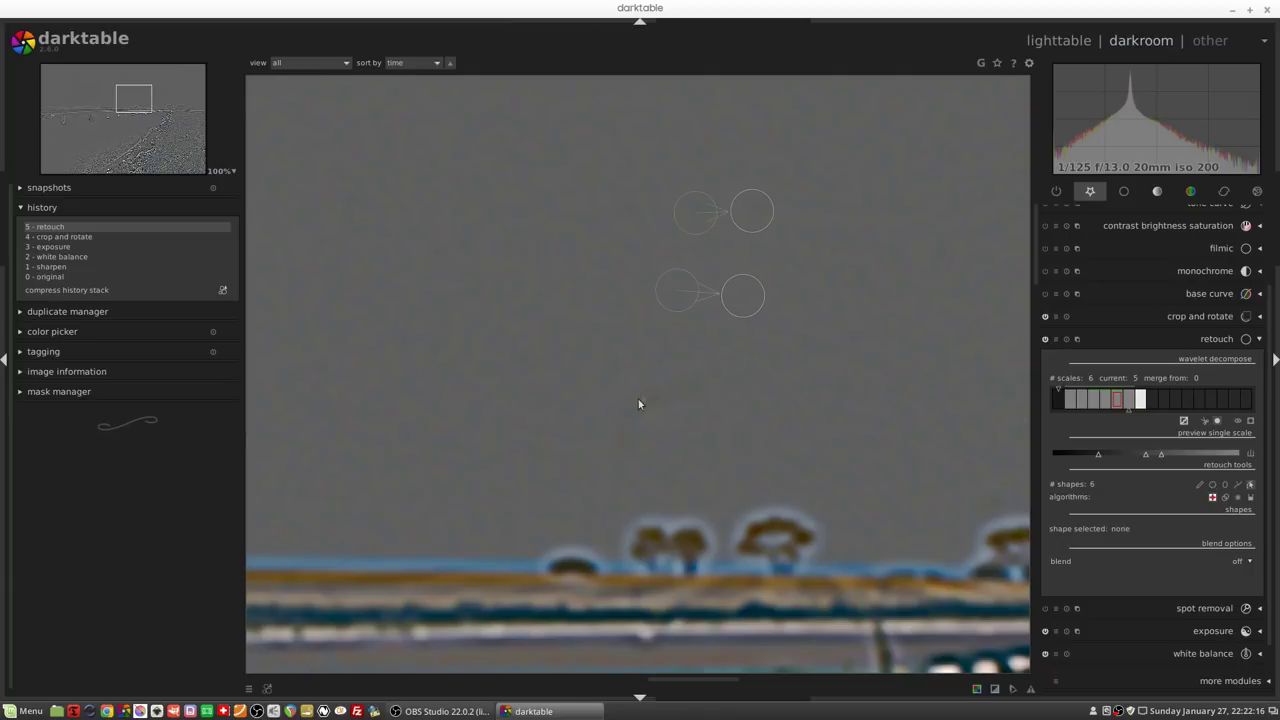
left_click(1199, 485)
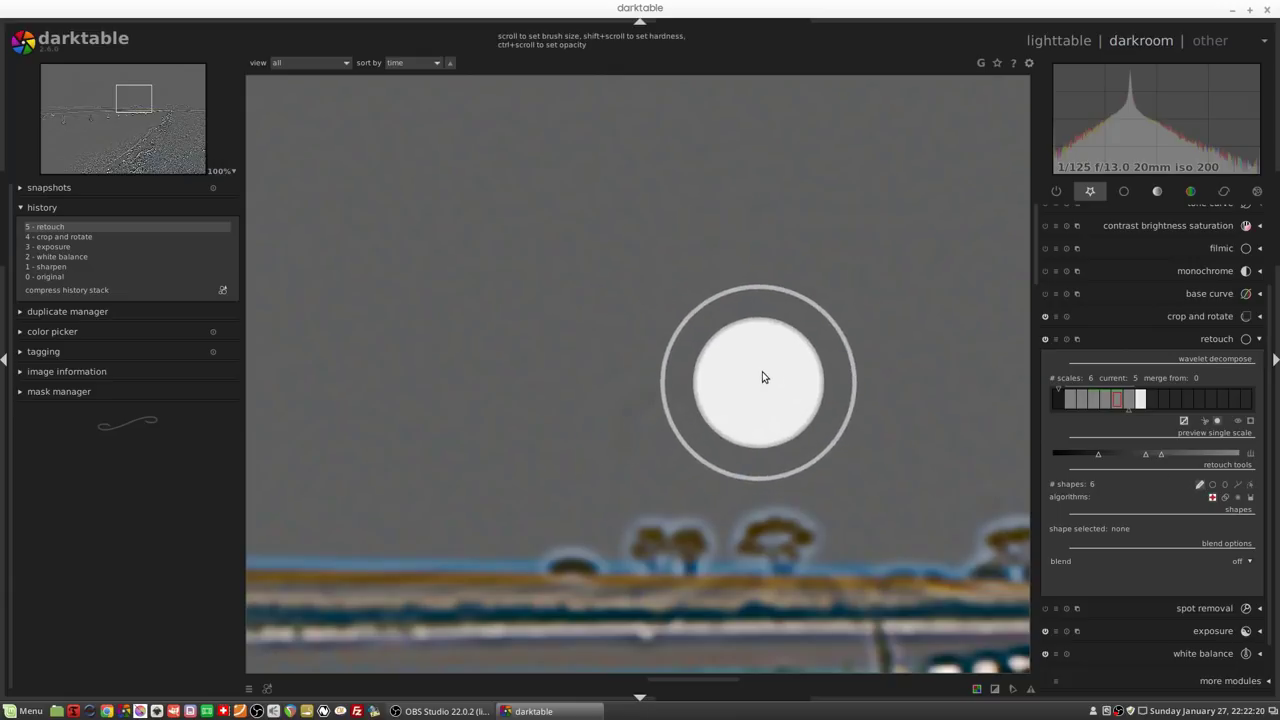
scroll(762, 377, "down", 5)
scroll(762, 377, "down", 1)
scroll(762, 375, "down", 3)
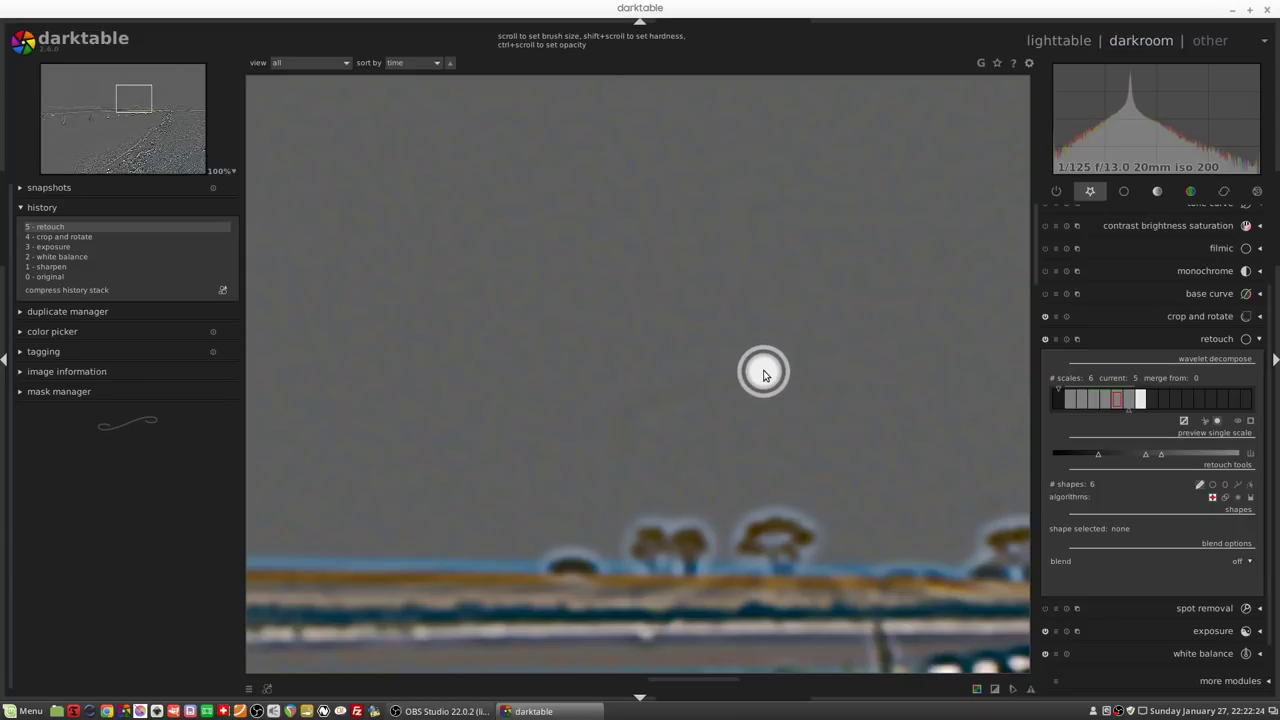
mouse_move(707, 391)
left_mouse_down()
mouse_move(637, 401)
mouse_move(627, 457)
left_mouse_up()
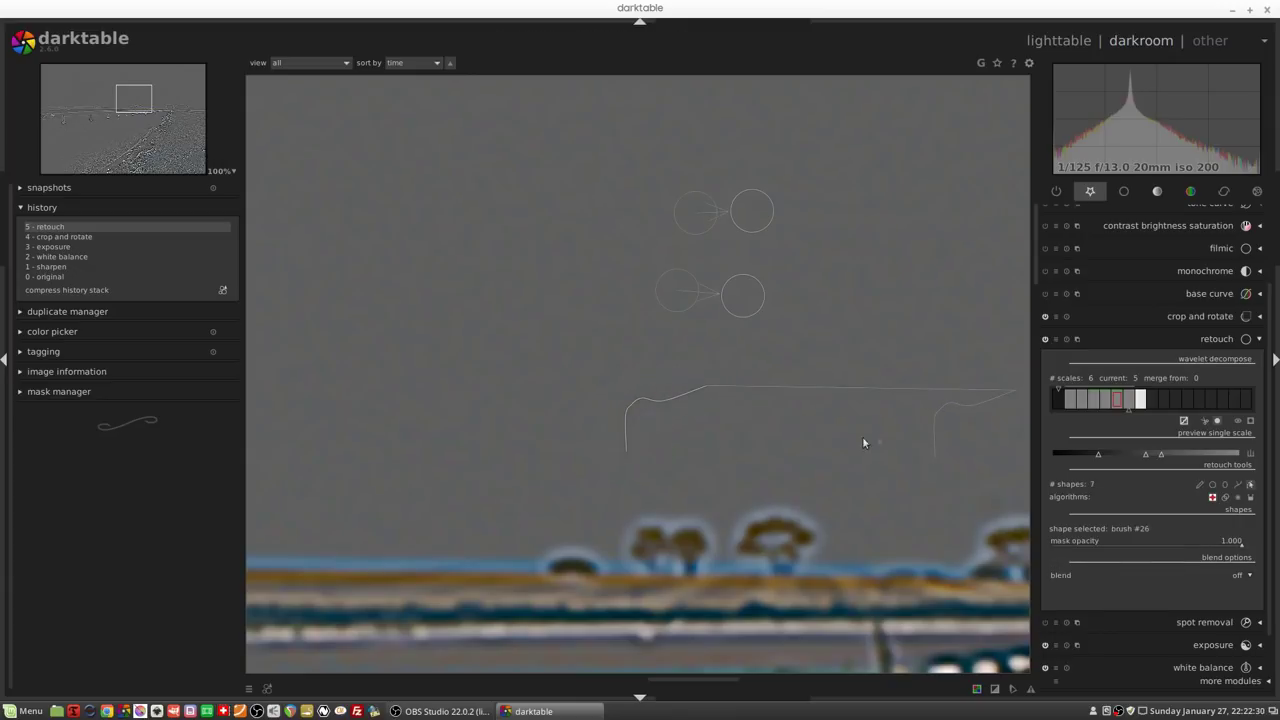
left_click_drag(970, 404, 763, 420)
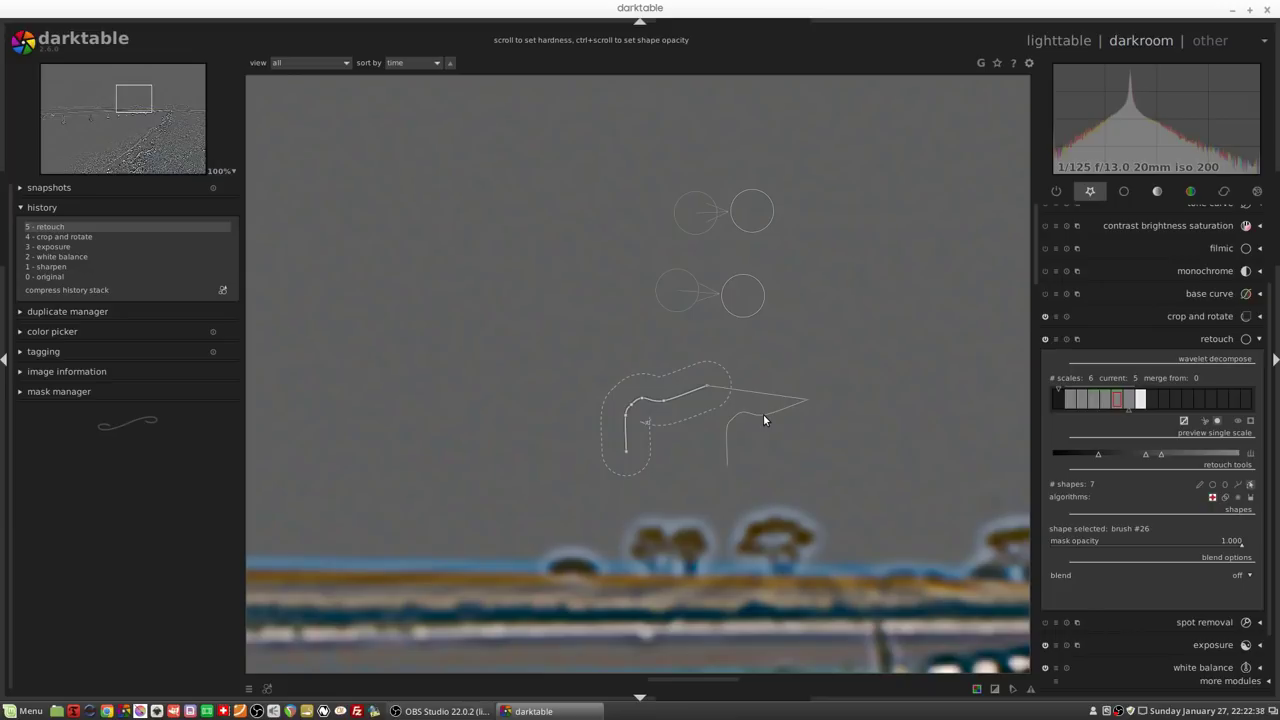
Step: Add circle shapes over the two sky dust spots on wavelet scale 6
left_click(1128, 401)
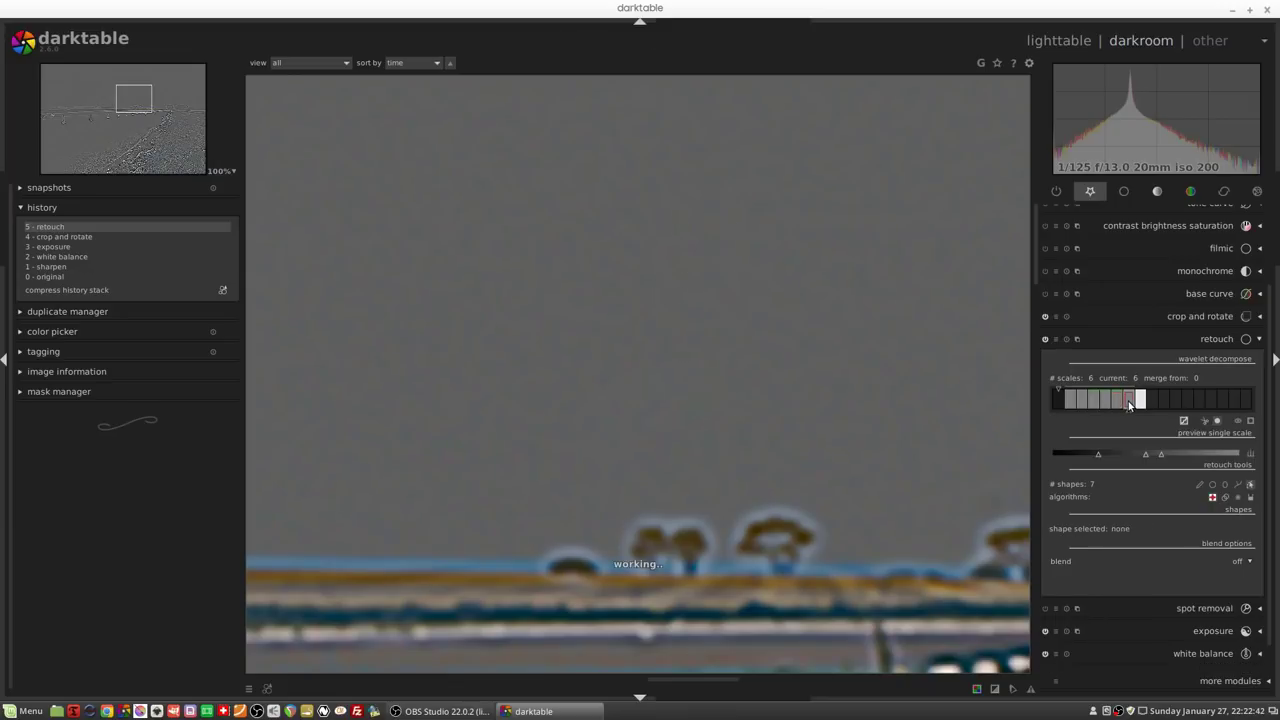
left_click(1212, 485)
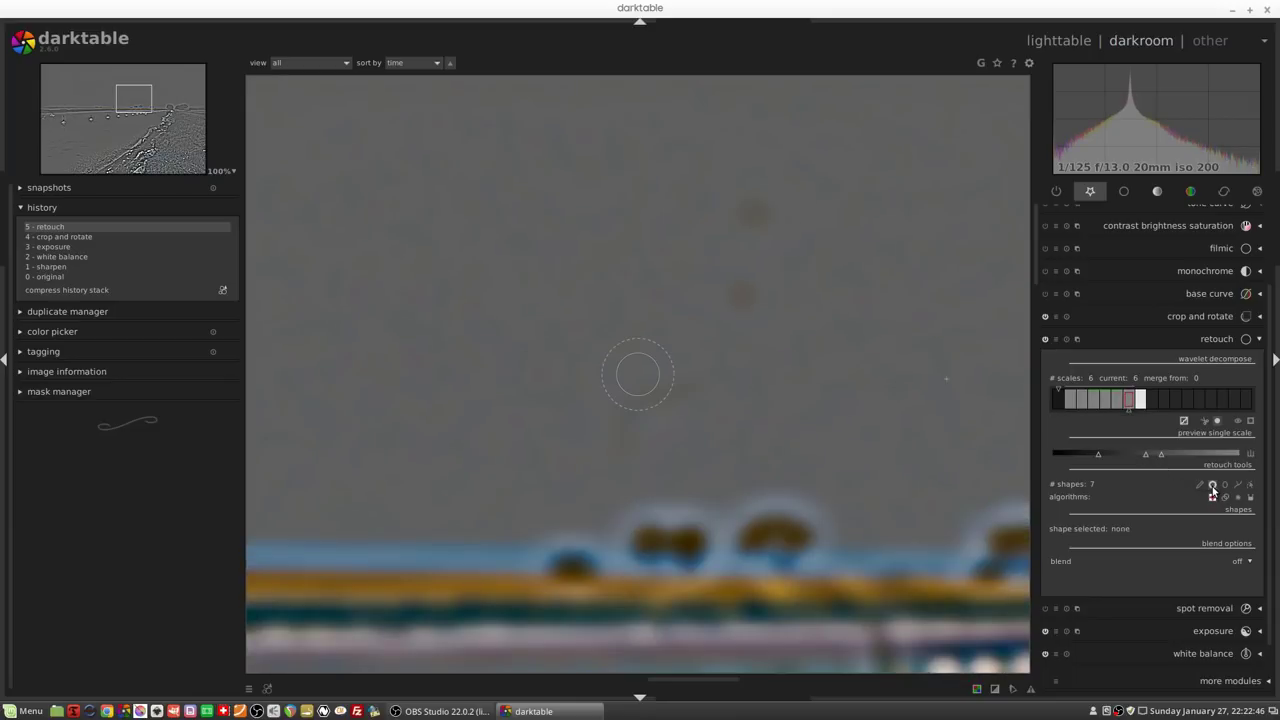
left_click(752, 211)
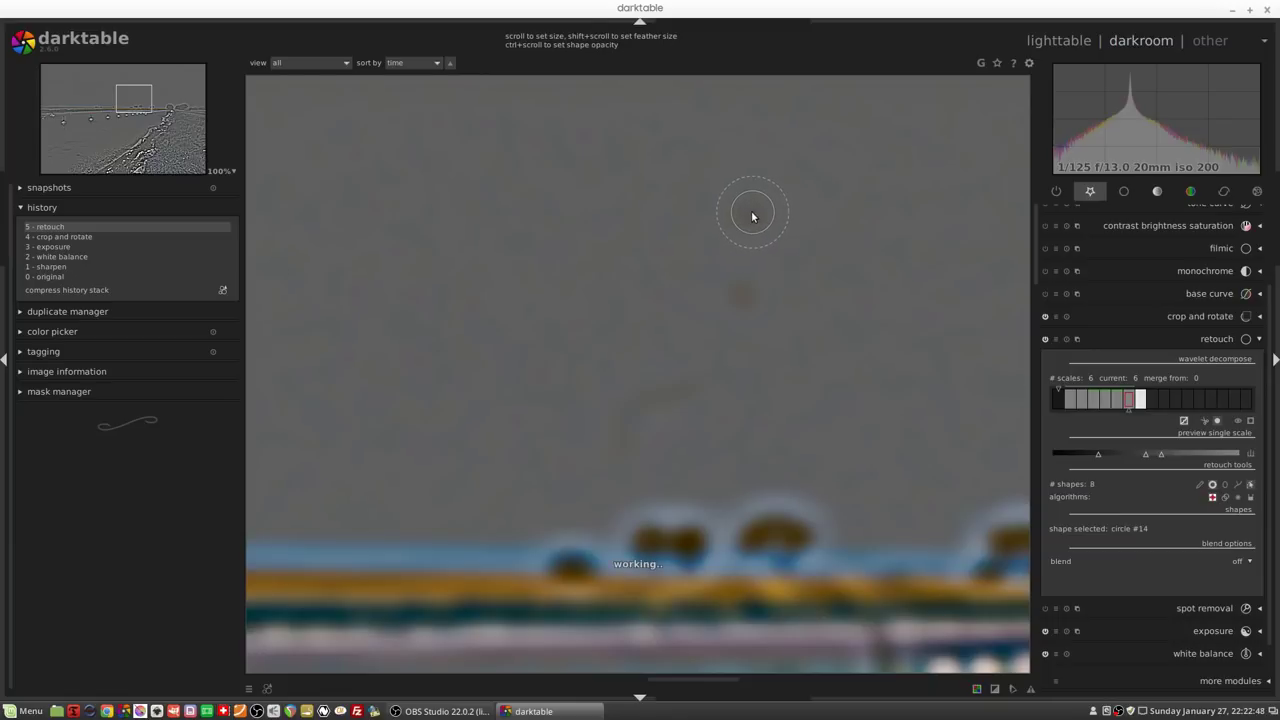
left_click(740, 298)
Step: Brush over the curved sky mark on wavelet scale 6, move its source closer beside it, and return to the original image scale
left_click(1200, 487)
mouse_move(702, 387)
left_mouse_down()
mouse_move(651, 400)
mouse_move(622, 425)
mouse_move(621, 452)
left_mouse_up()
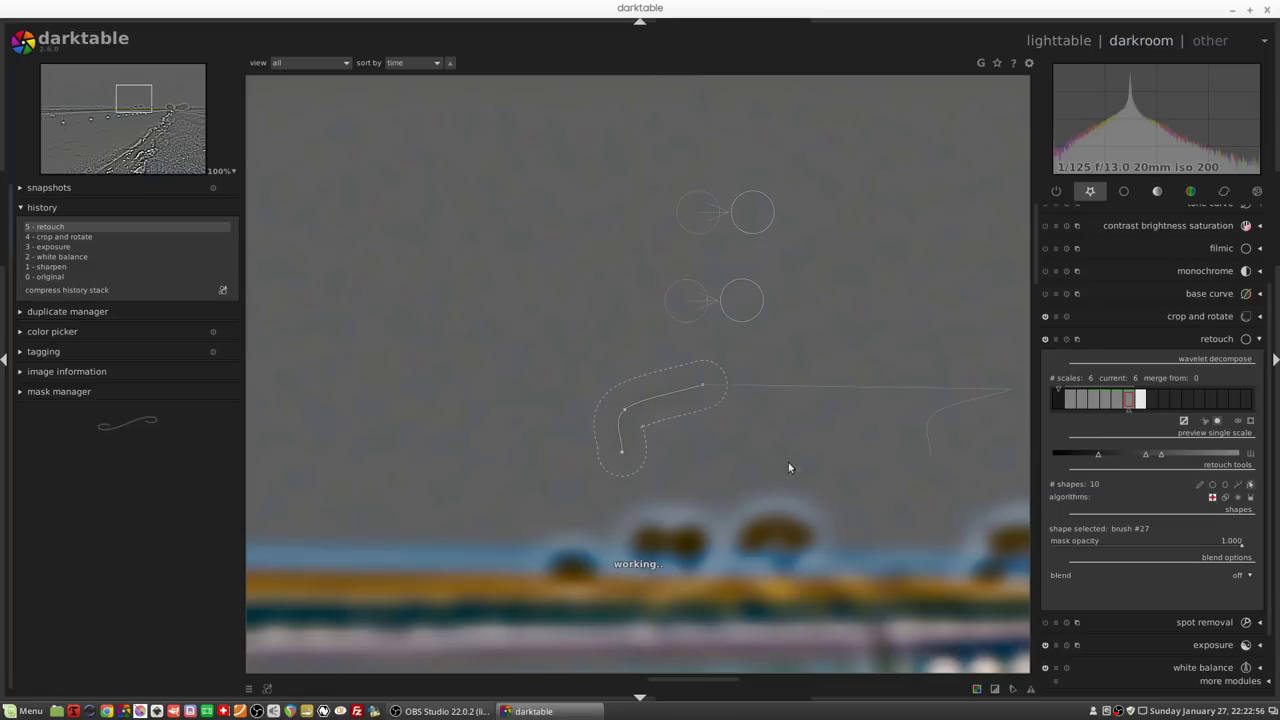
left_click(750, 410)
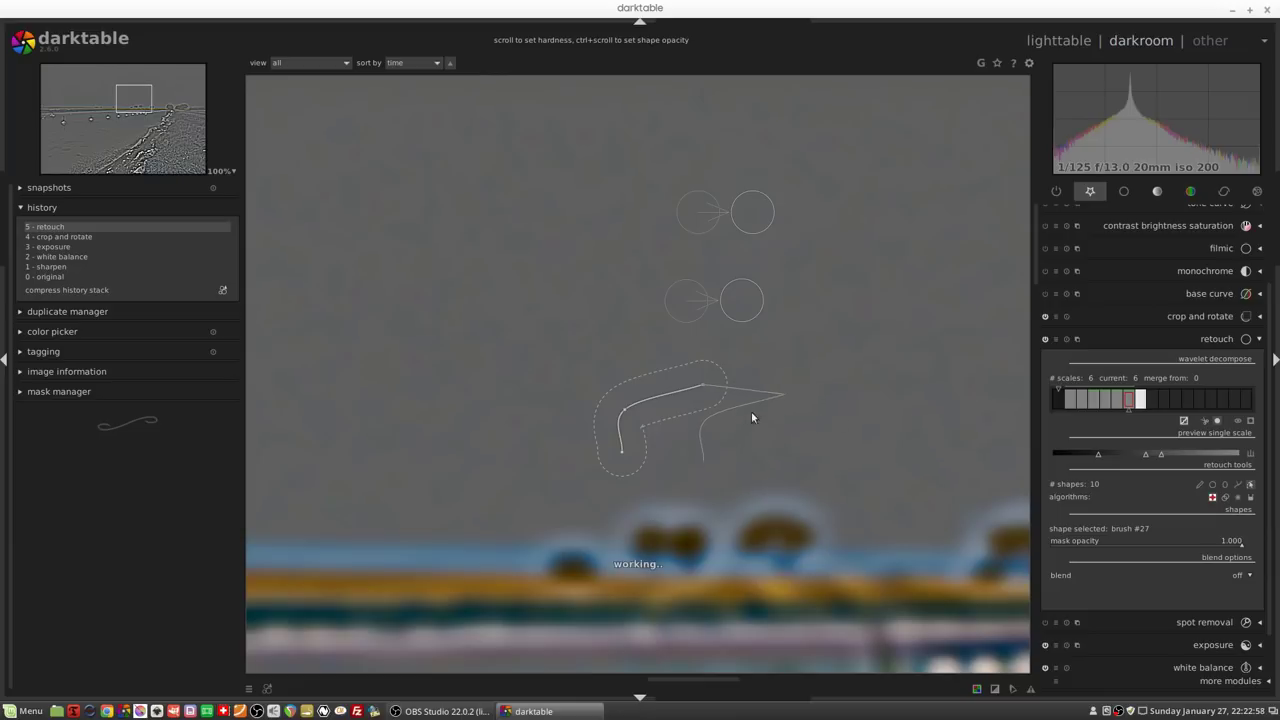
left_click(1059, 400)
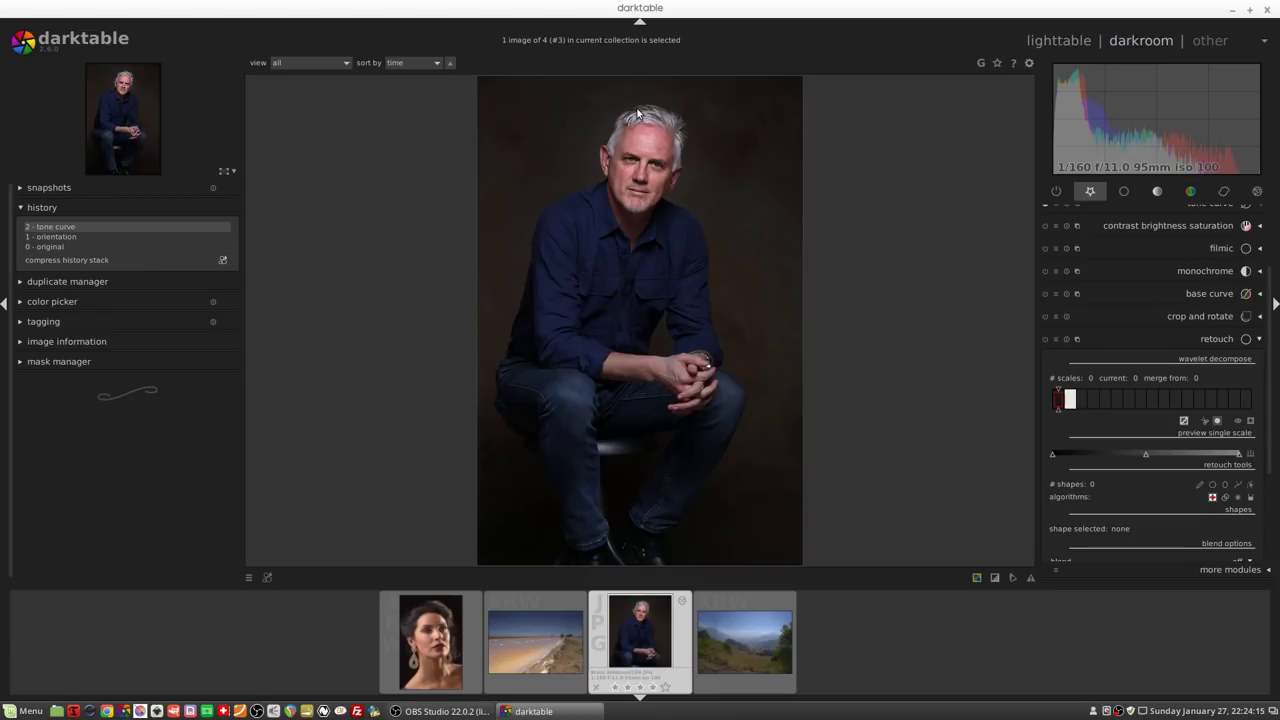
Step: Decompose the man's portrait into 7 wavelet scales and preview scale 4 of his face with automatic levels
scroll(637, 114, "up", 4)
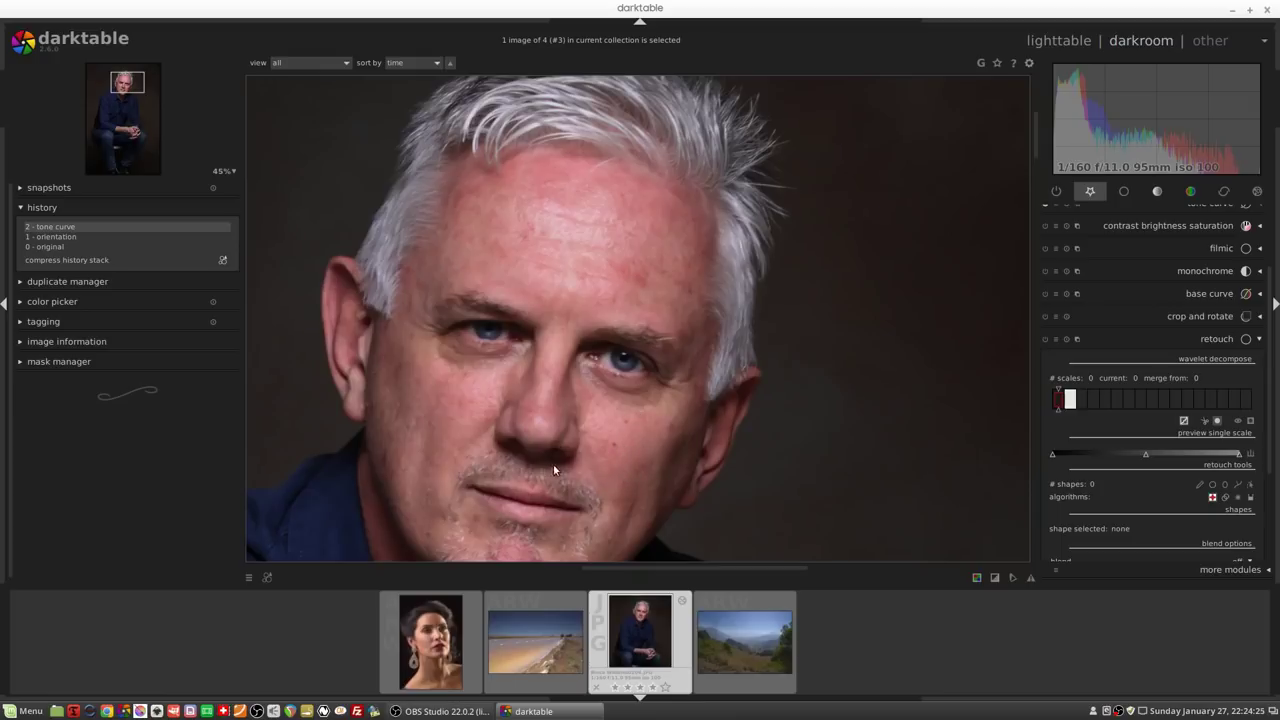
scroll(574, 450, "down", 1)
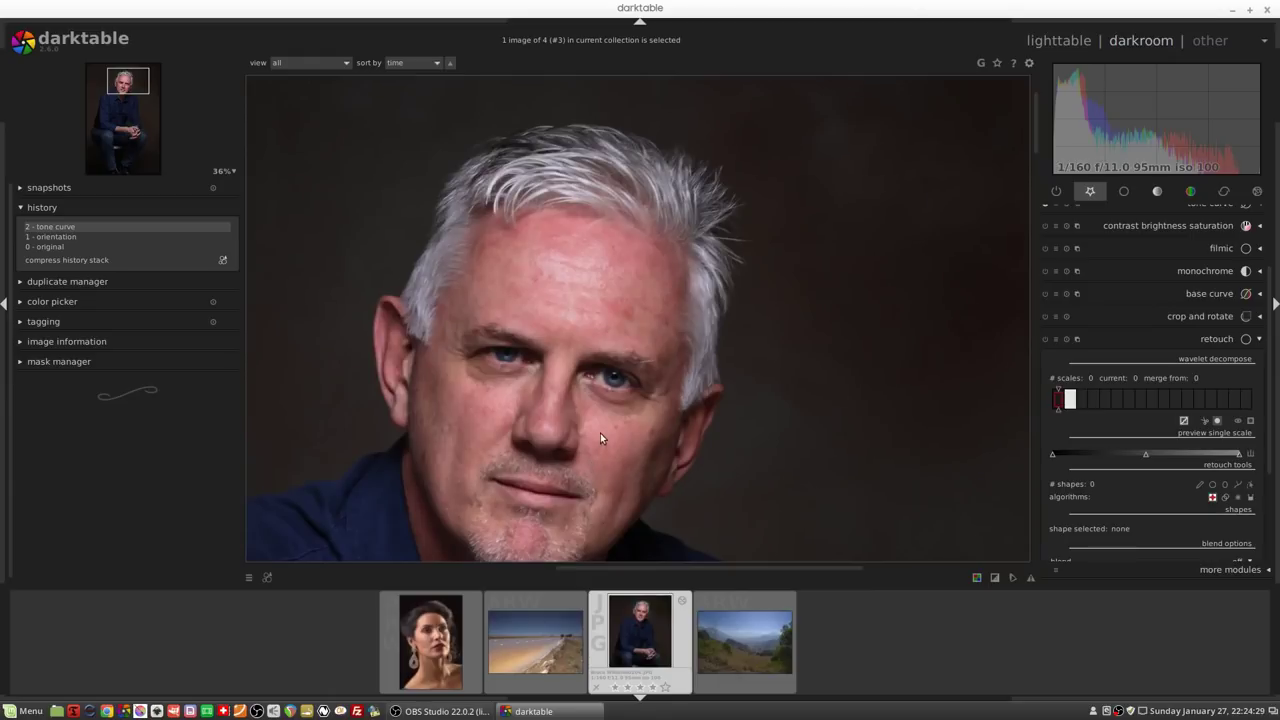
left_click_drag(582, 437, 631, 386)
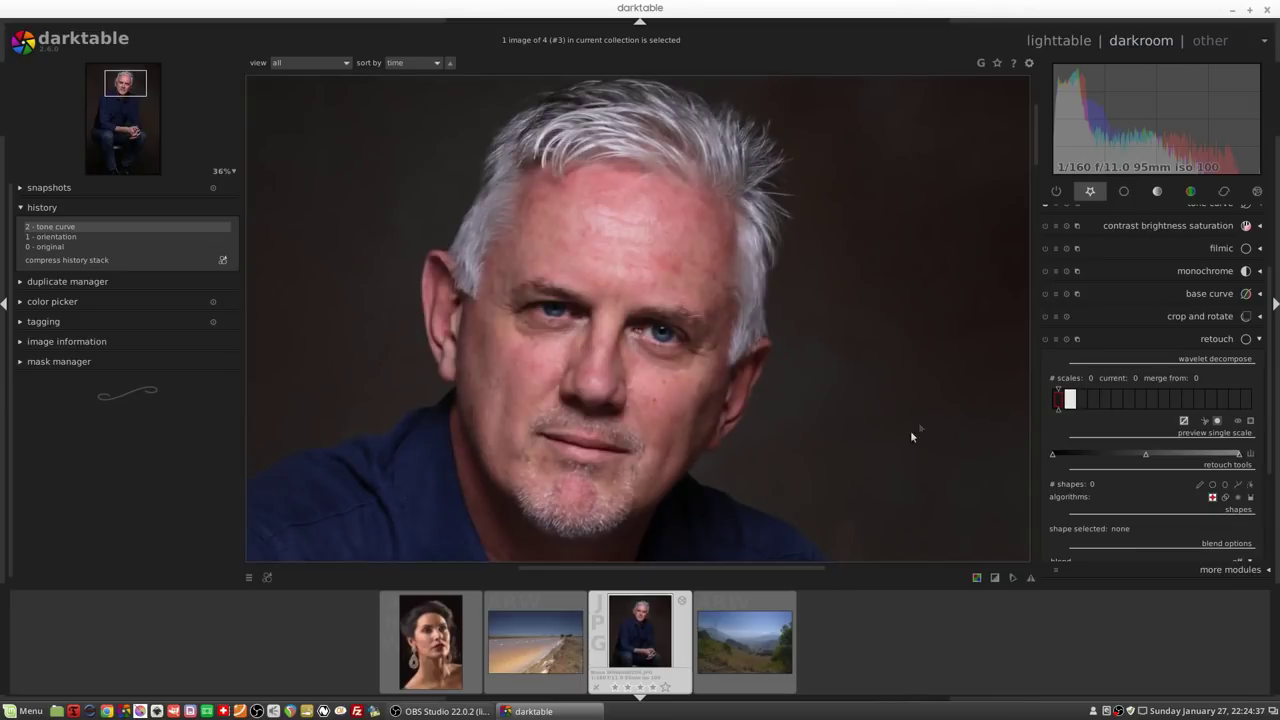
scroll(649, 393, "up", 4)
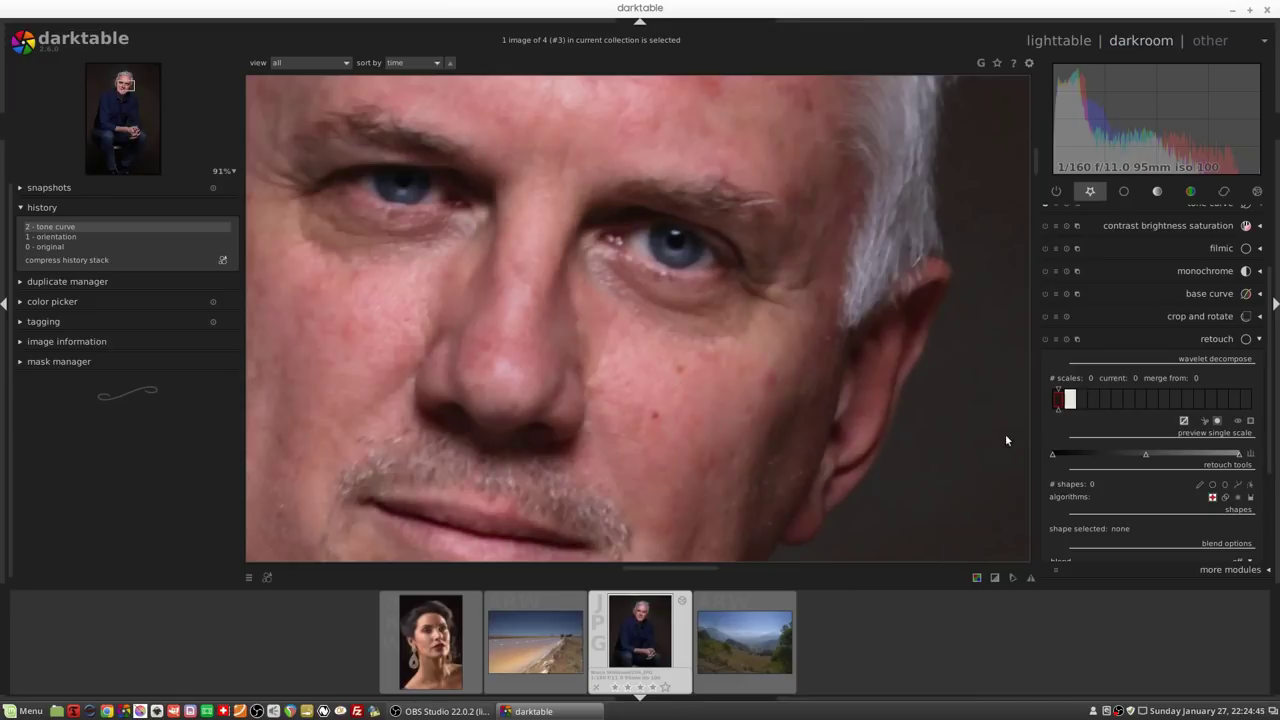
left_click_drag(1057, 413, 1152, 420)
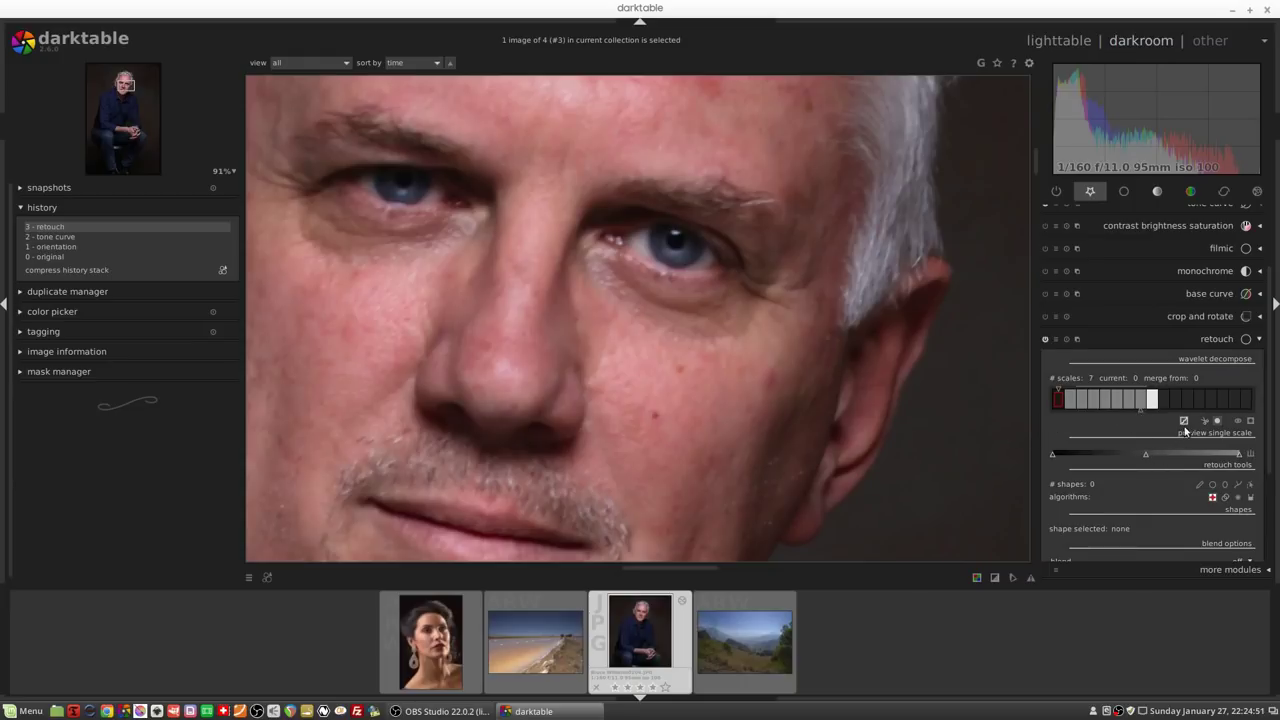
left_click(1184, 422)
left_click(1108, 400)
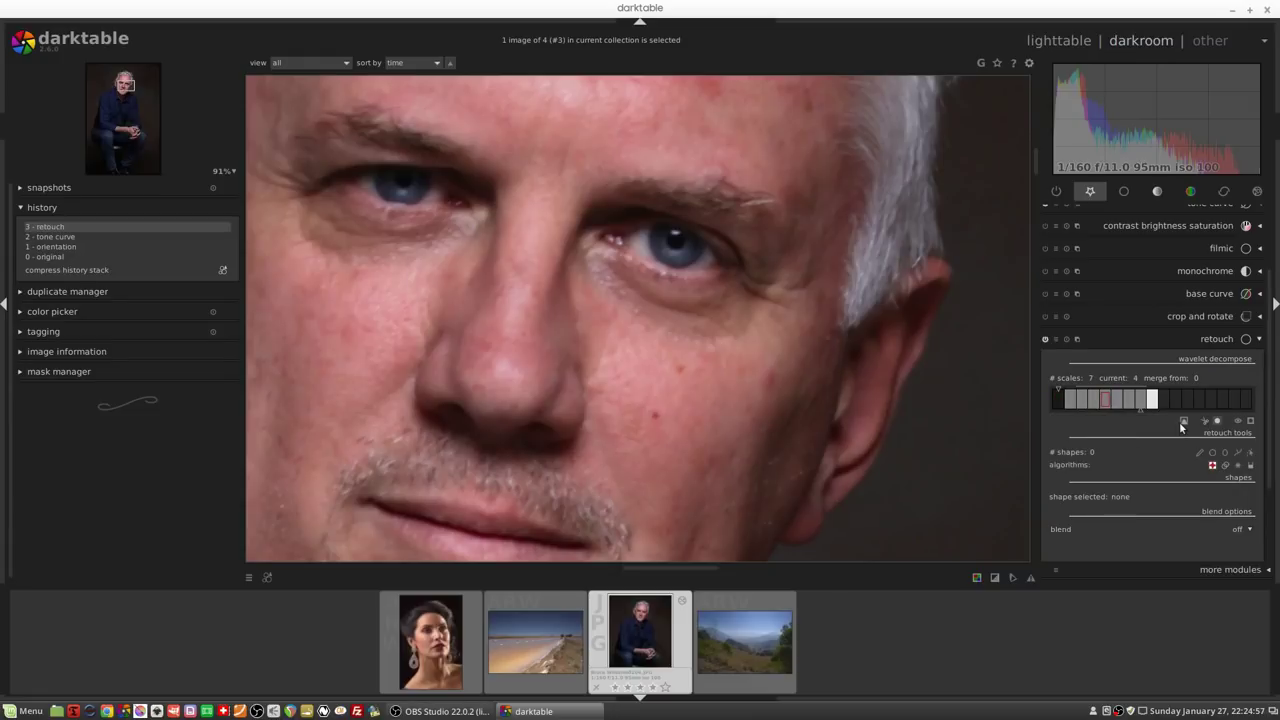
left_click(1184, 424)
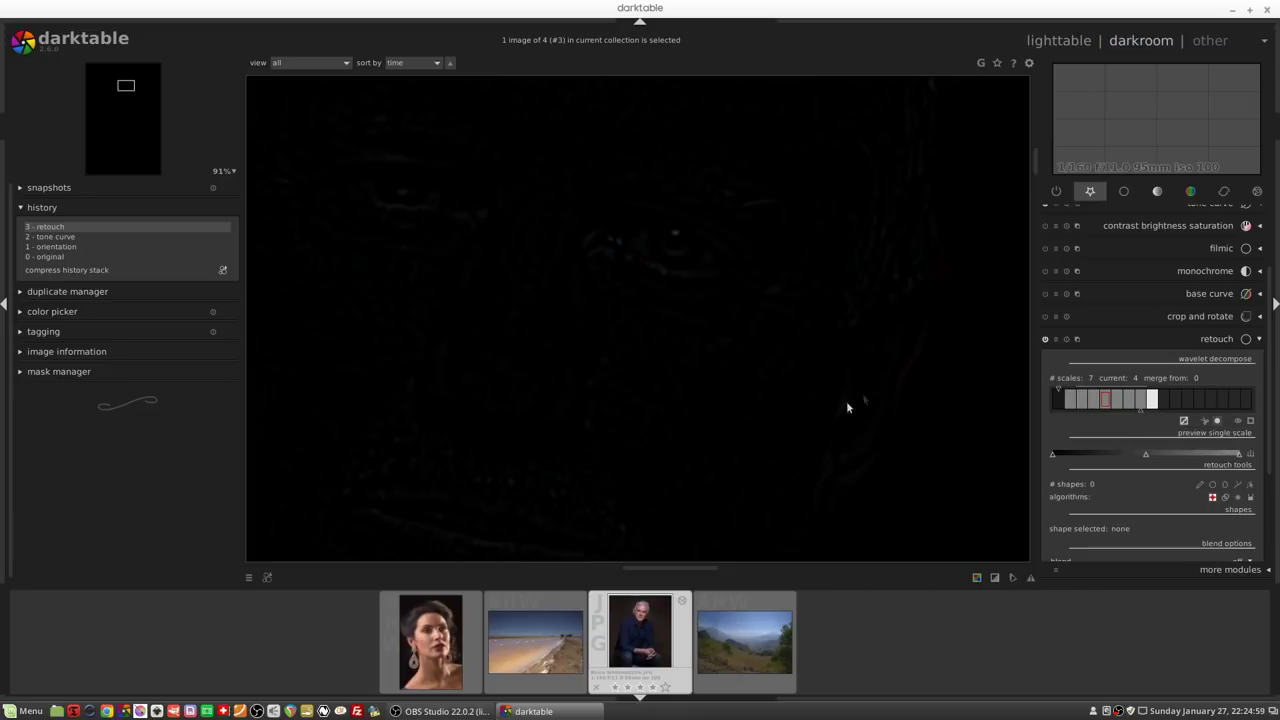
left_click(1251, 455)
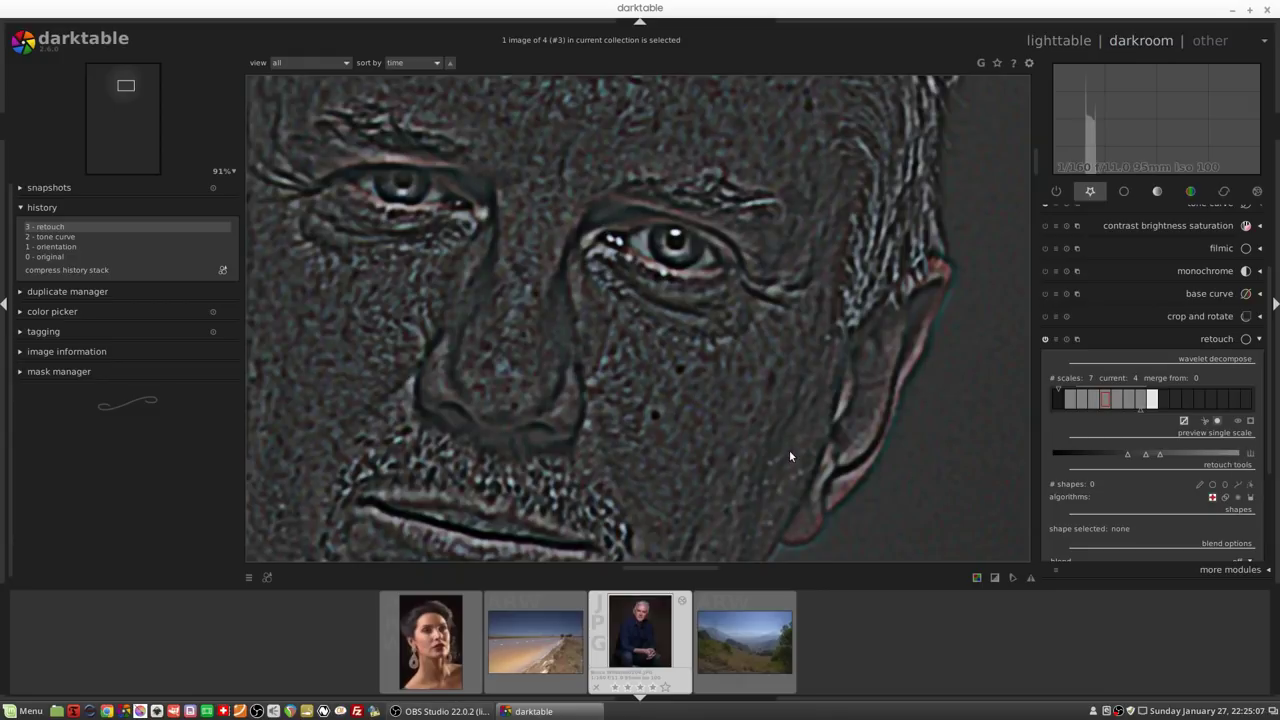
Step: Cover the two moles on the man's cheek with small circle shapes on wavelet scale 3
left_click(1070, 400)
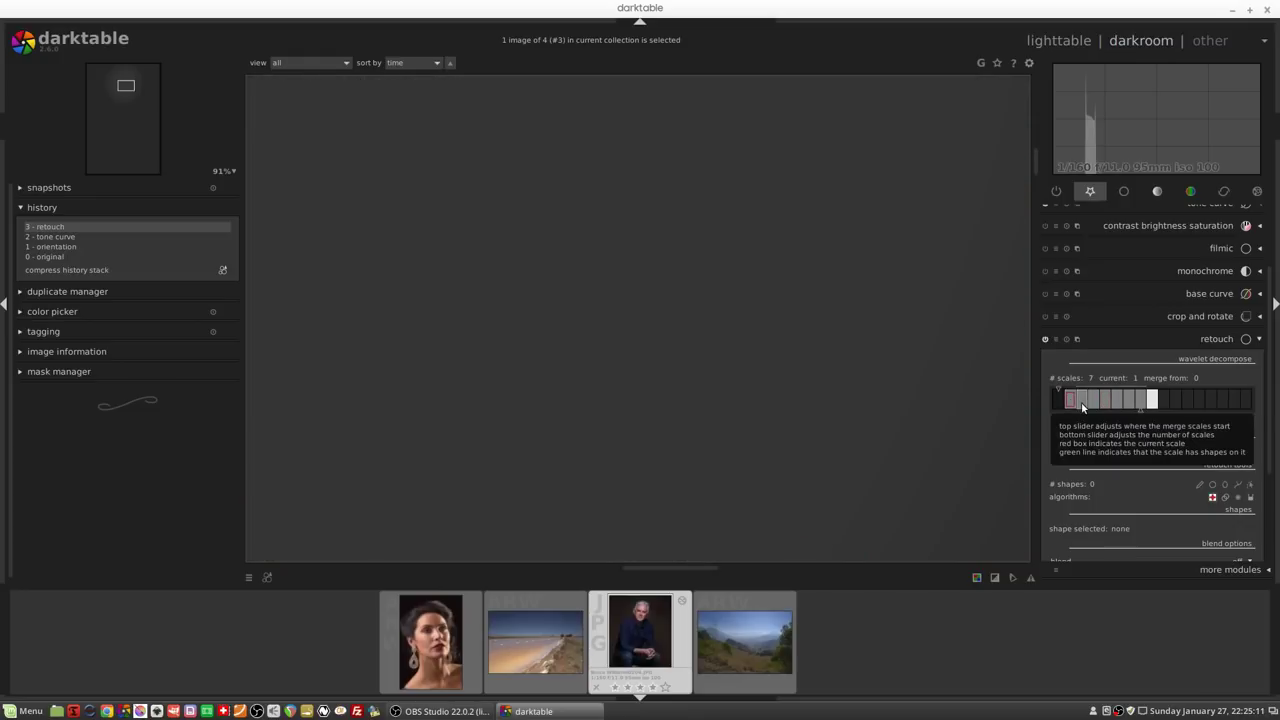
left_click(1081, 400)
left_click(1095, 401)
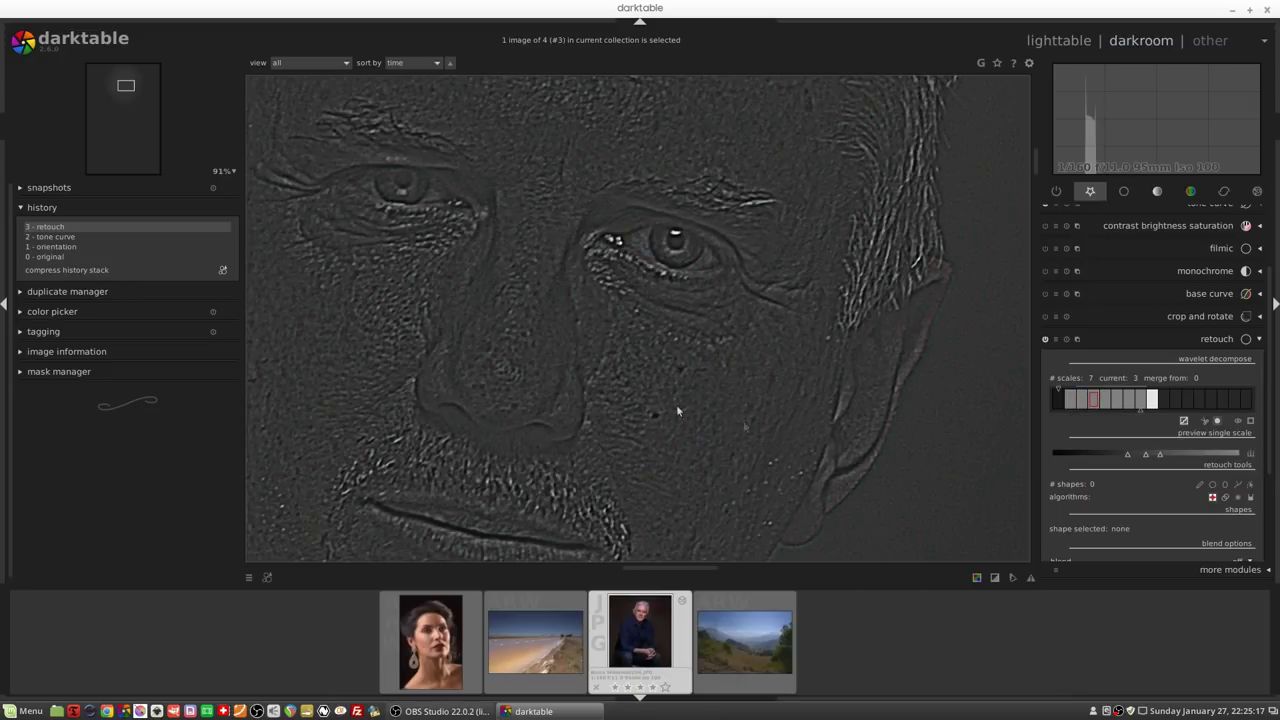
left_click(1213, 485)
scroll(742, 388, "down", 5)
scroll(742, 388, "up", 3)
scroll(741, 384, "up", 20)
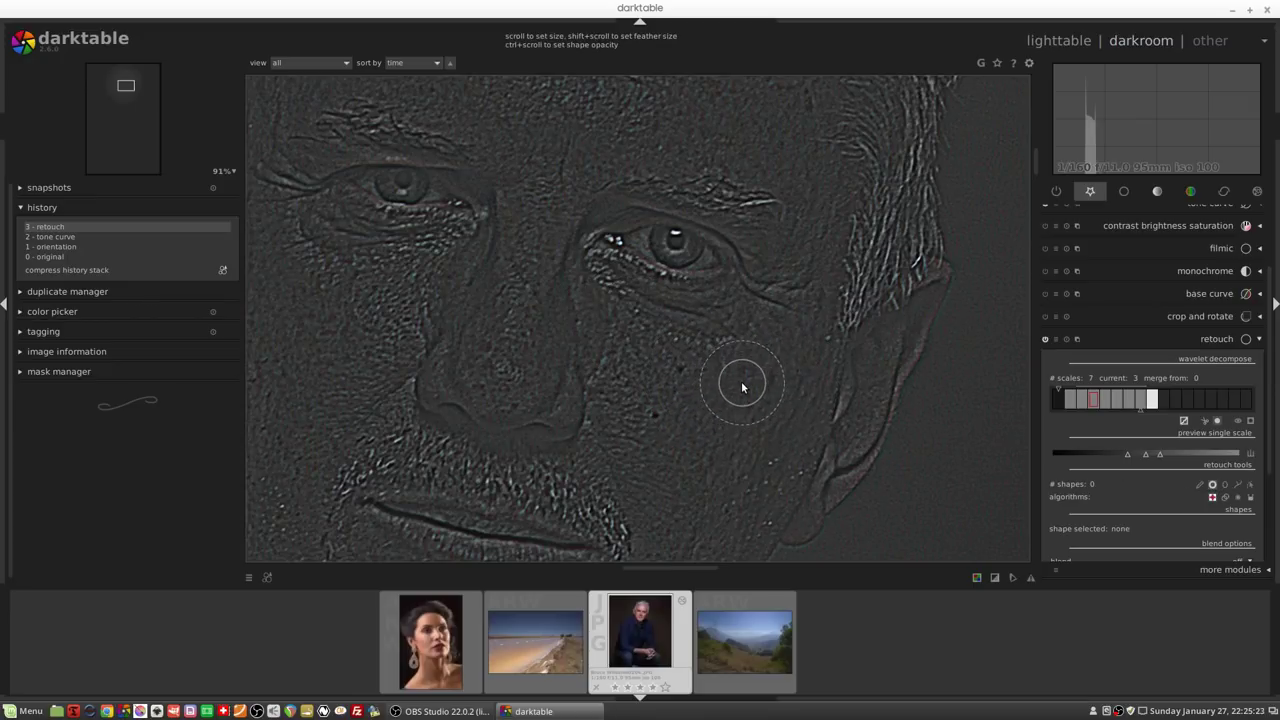
scroll(742, 388, "up", 4)
scroll(688, 373, "up", 4)
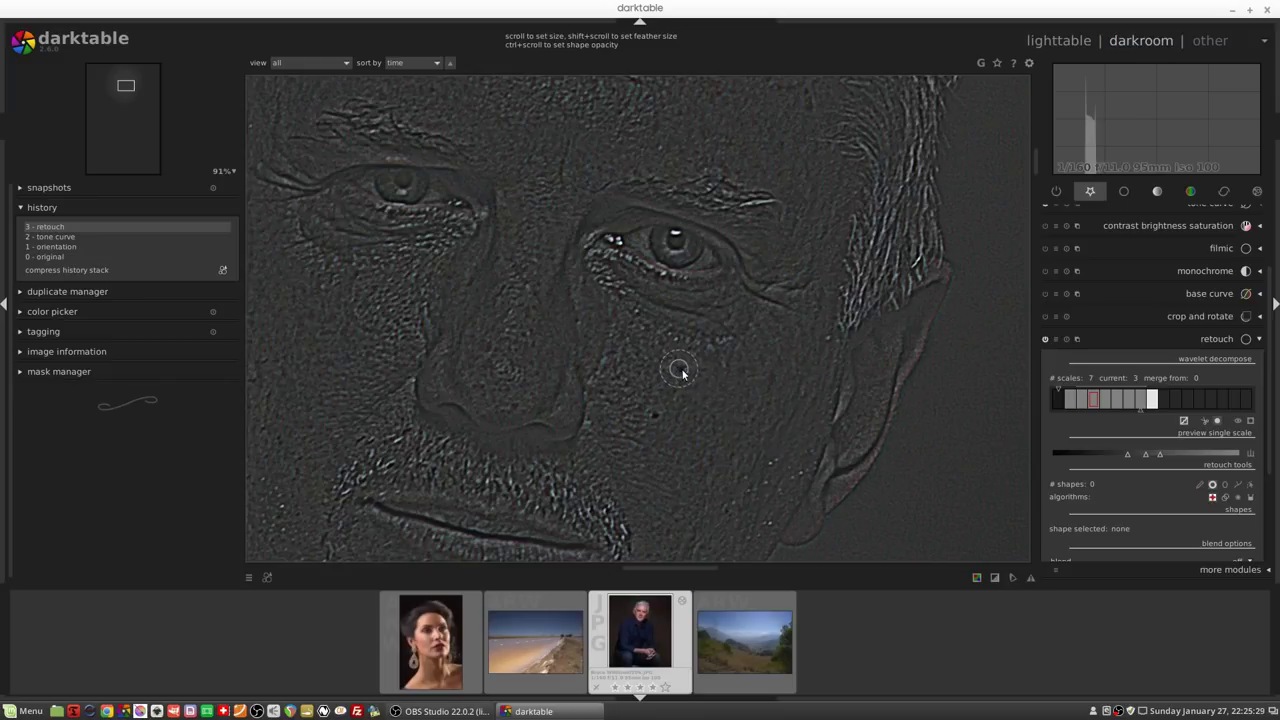
left_click(681, 372)
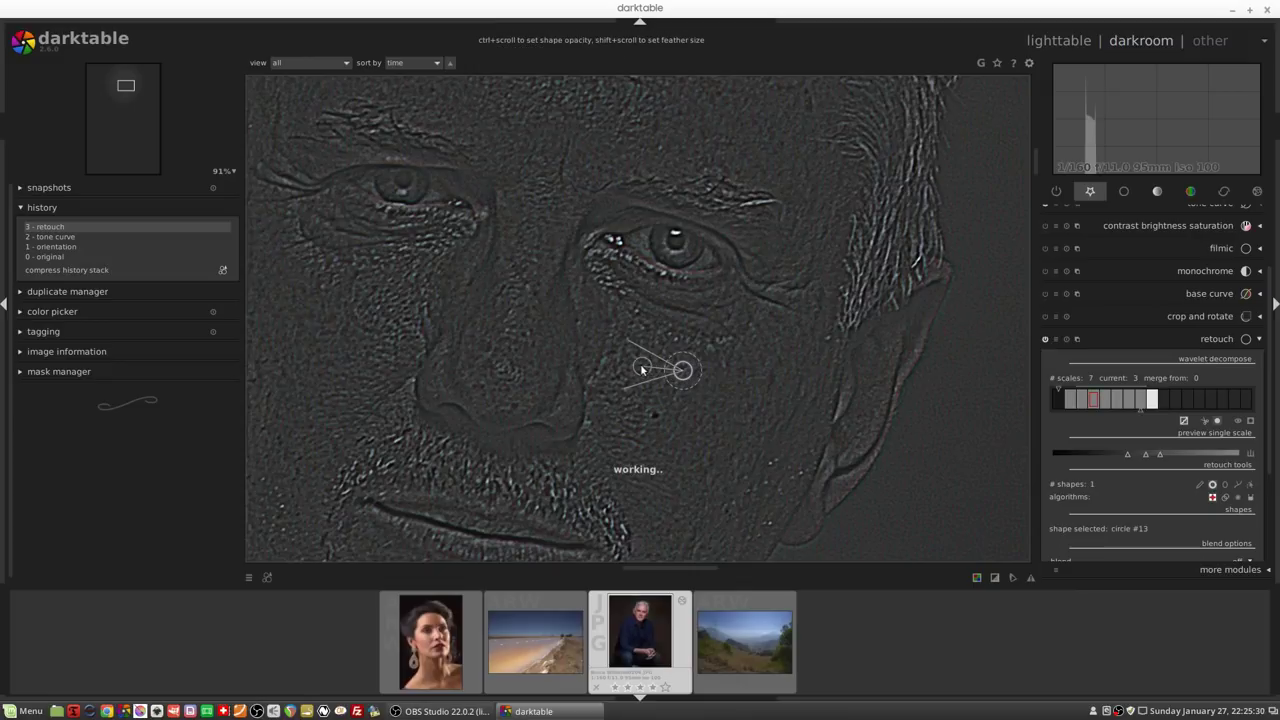
left_click(652, 416)
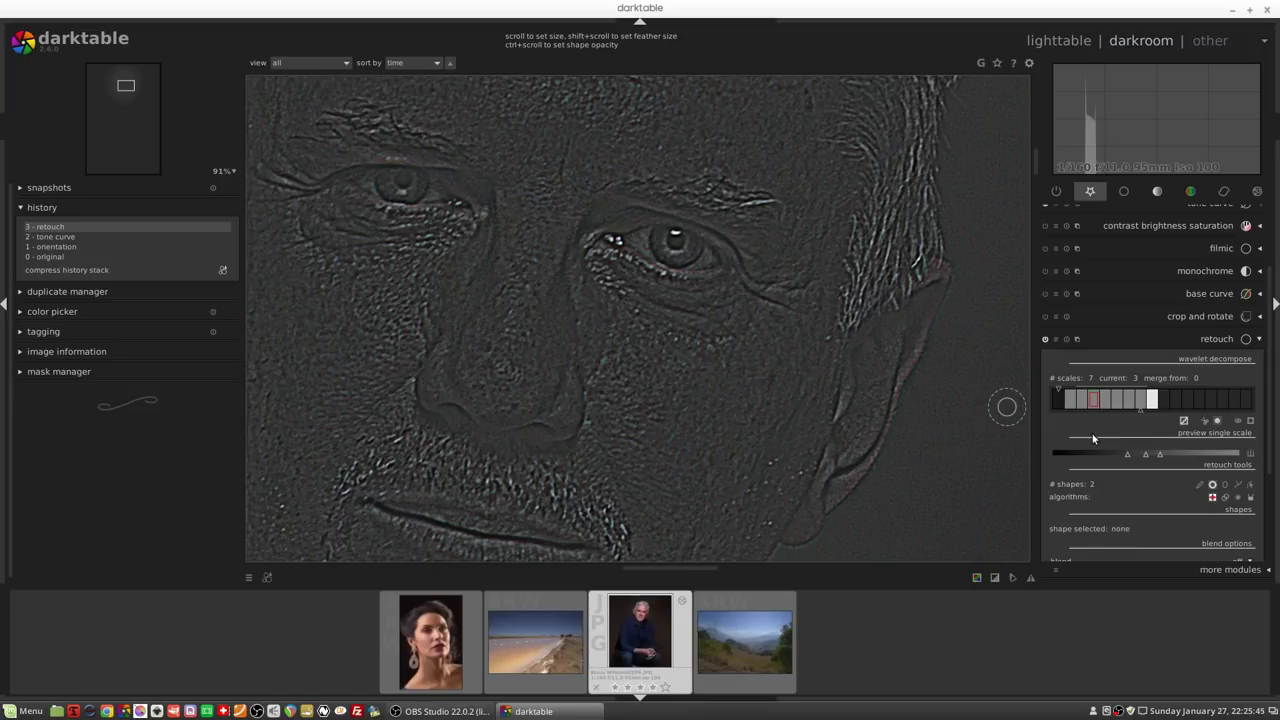
Step: Add circle shapes over the two cheek moles on wavelet scale 4
left_click(1105, 400)
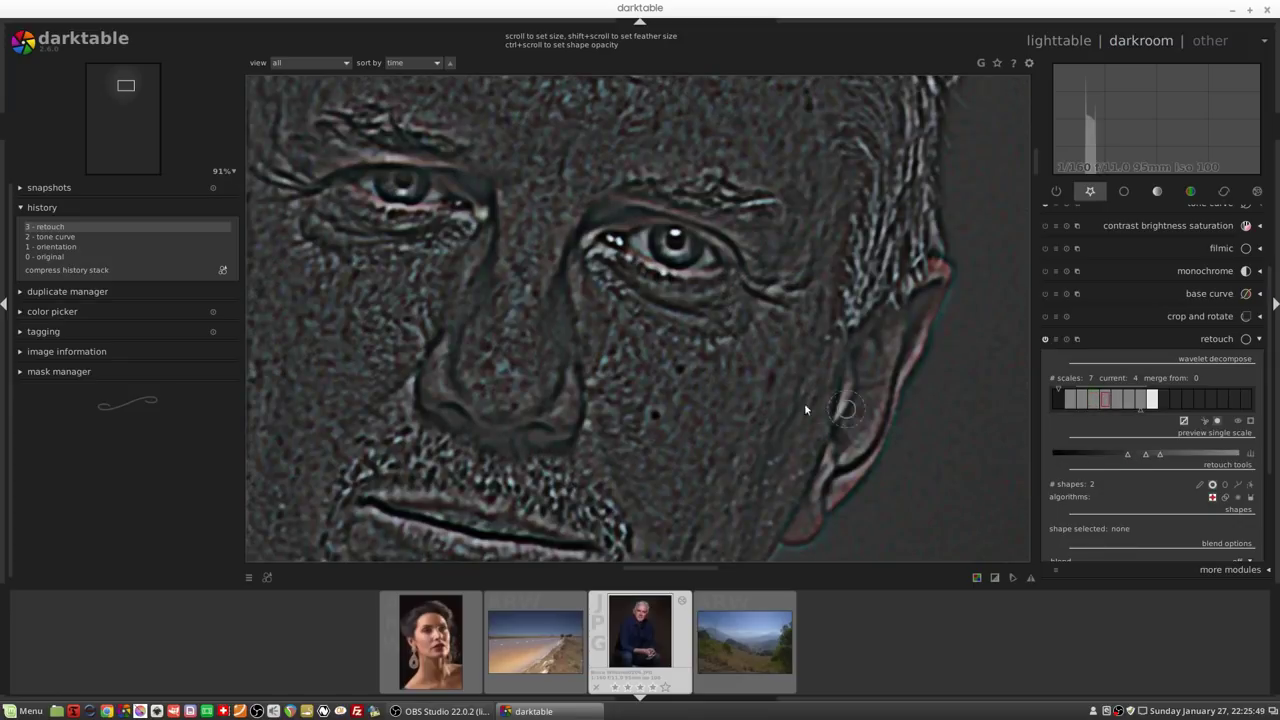
left_click(682, 371)
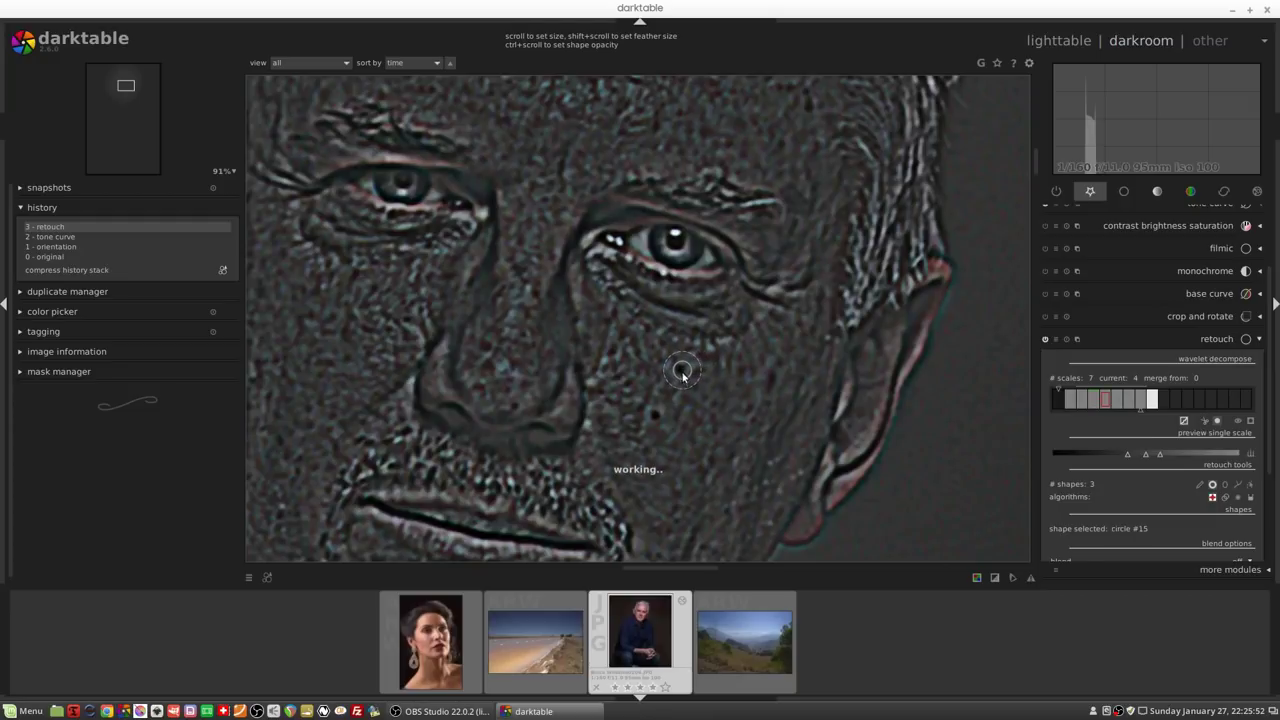
left_click(654, 418)
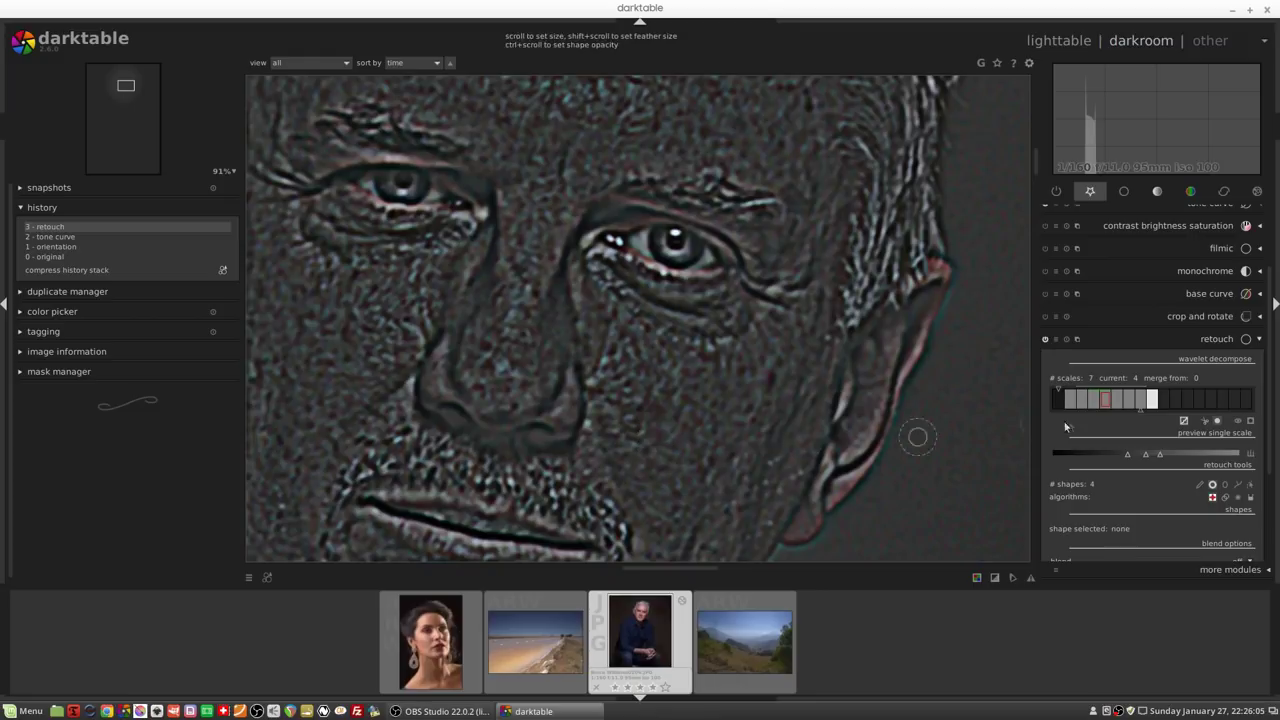
Step: Place slightly larger circle shapes over both cheek moles on wavelet scale 5
left_click(1116, 399)
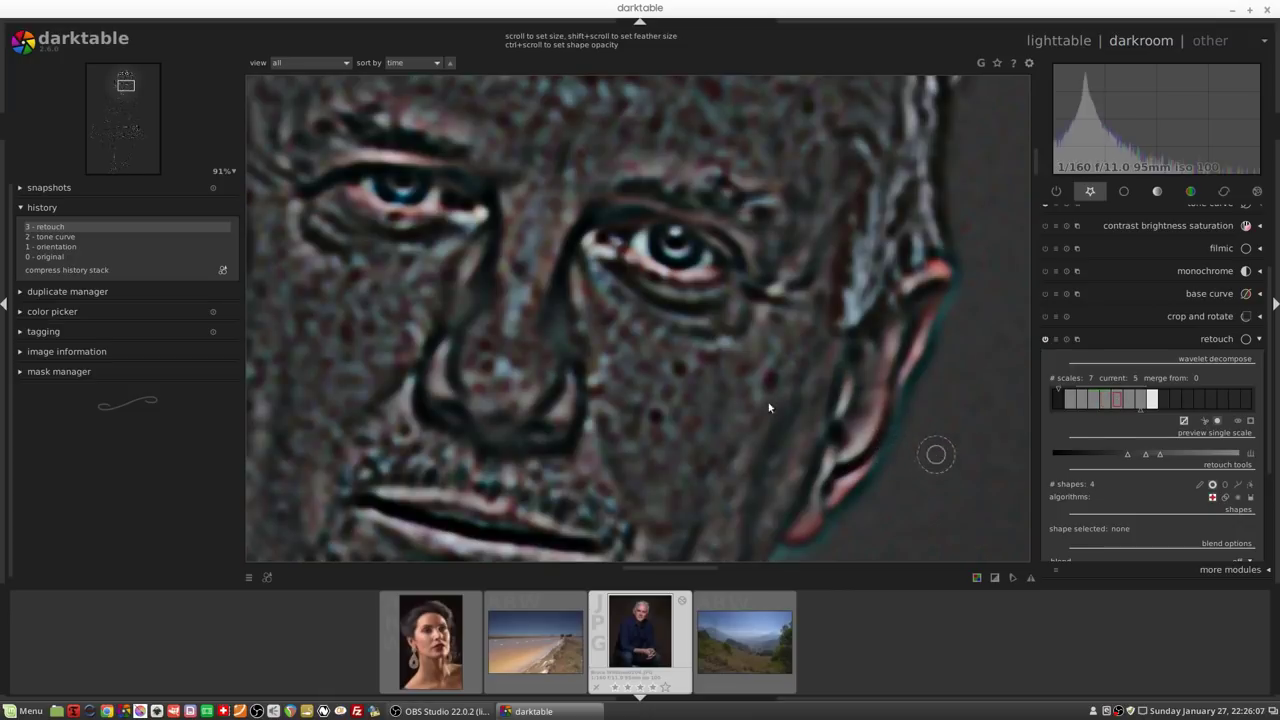
scroll(678, 371, "up", 3)
left_click(678, 370)
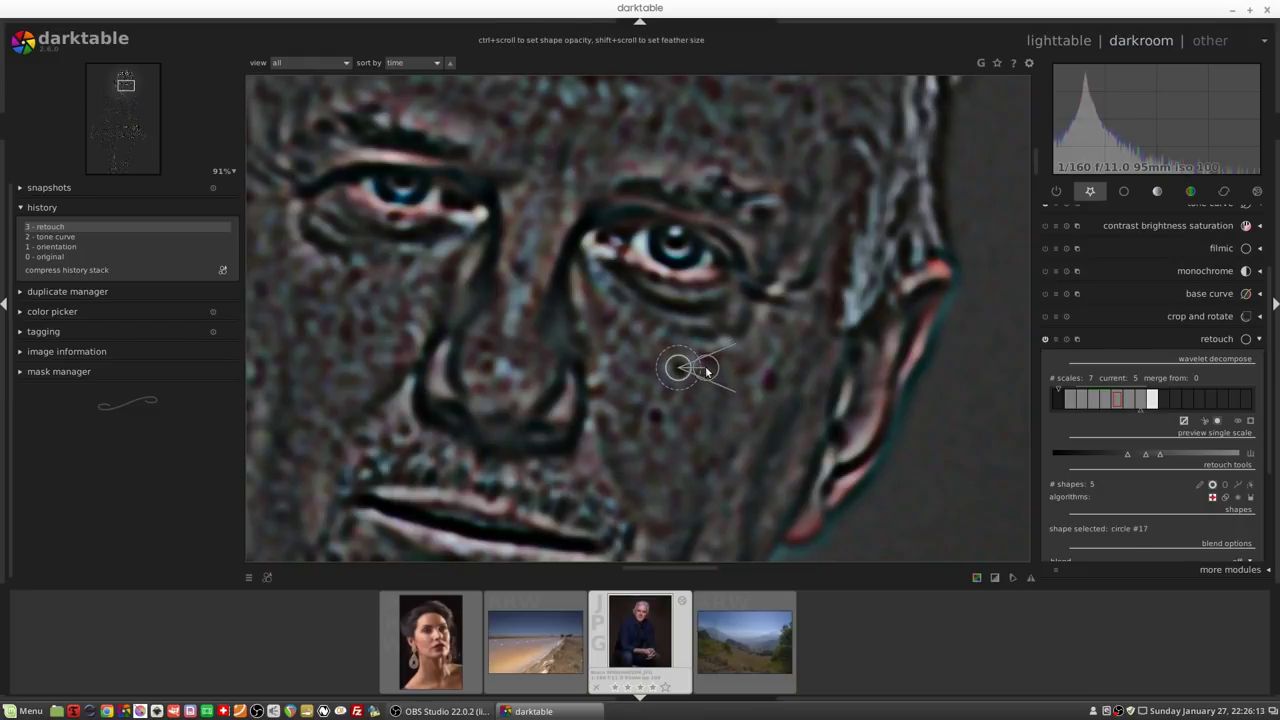
left_click(655, 416)
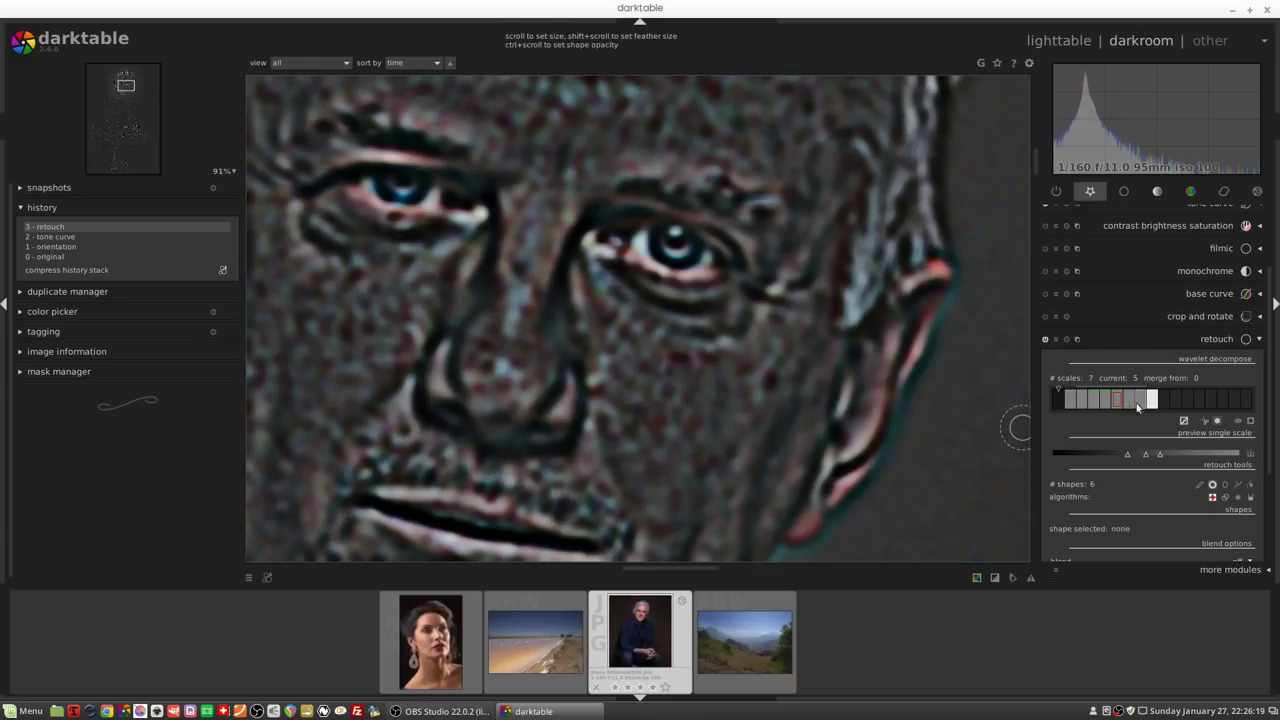
Step: Add a circle shape over the cheek blemish on wavelet scale 6, then return to the original image scale
left_click(1128, 402)
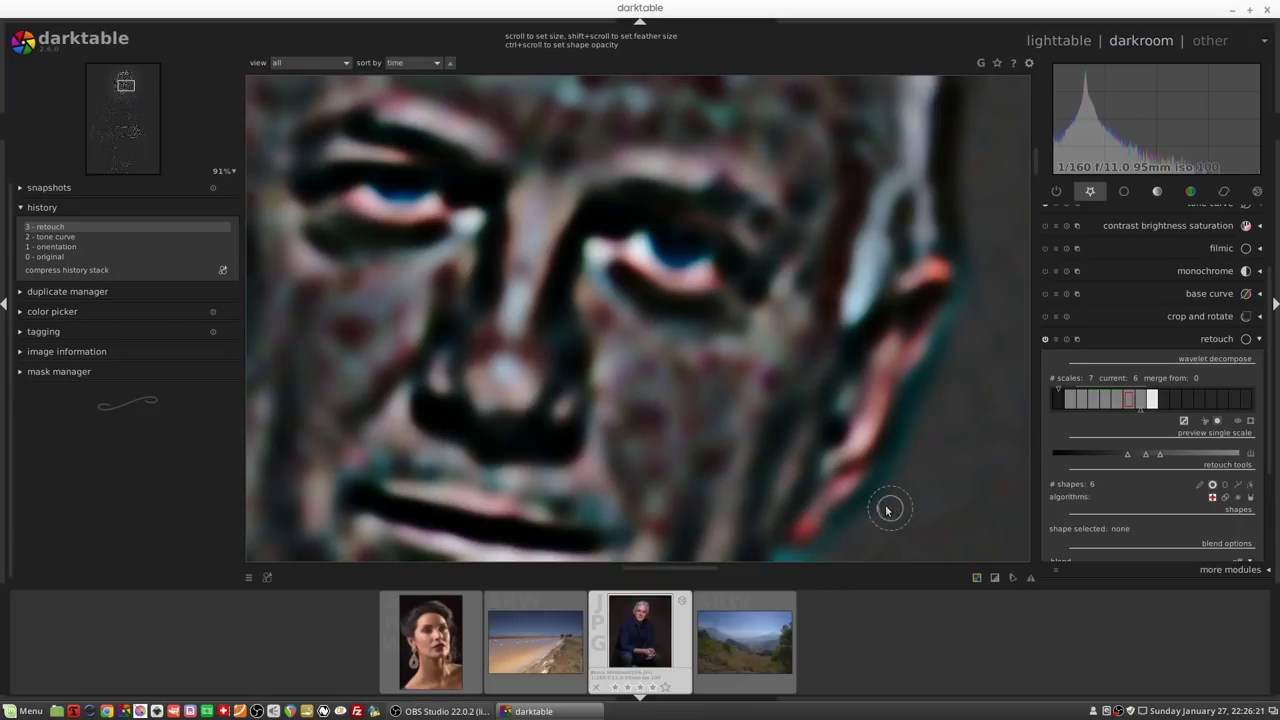
left_click(710, 363)
left_click(1058, 400)
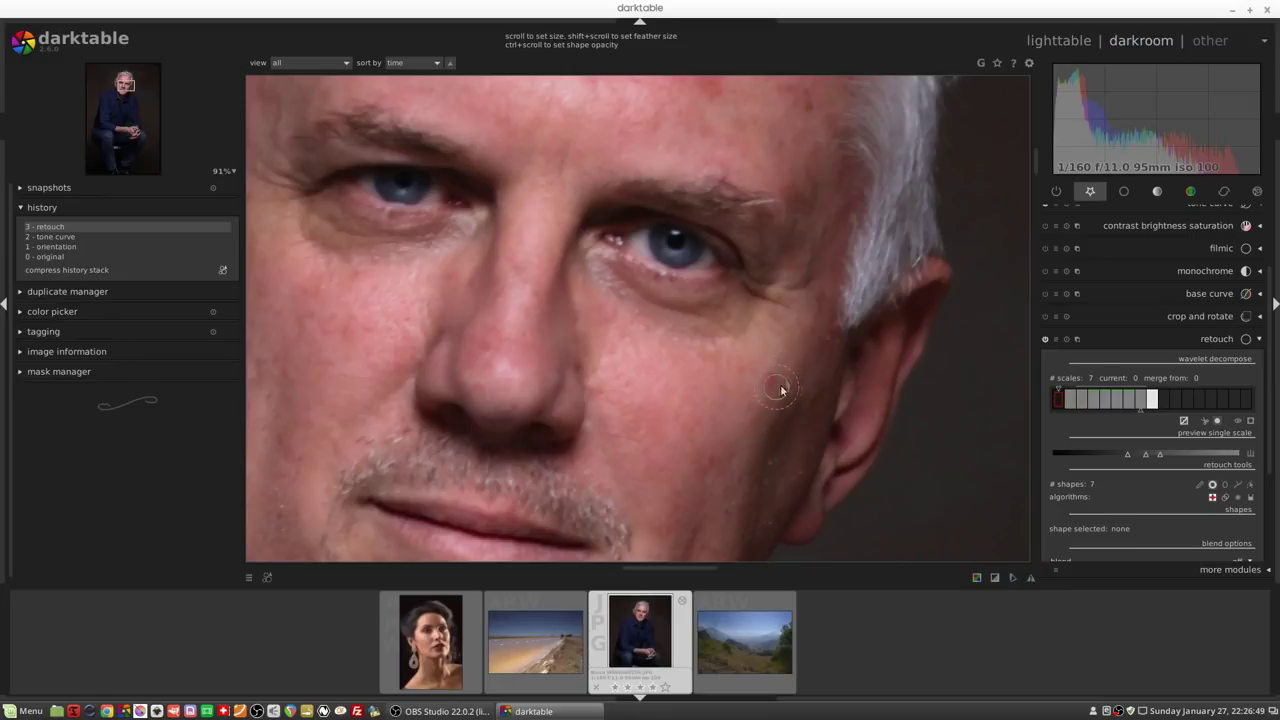
Step: Paint a short brush stroke over the outer cheek blemish near the ear on wavelet scale 3
left_click(1084, 402)
left_click(1093, 402)
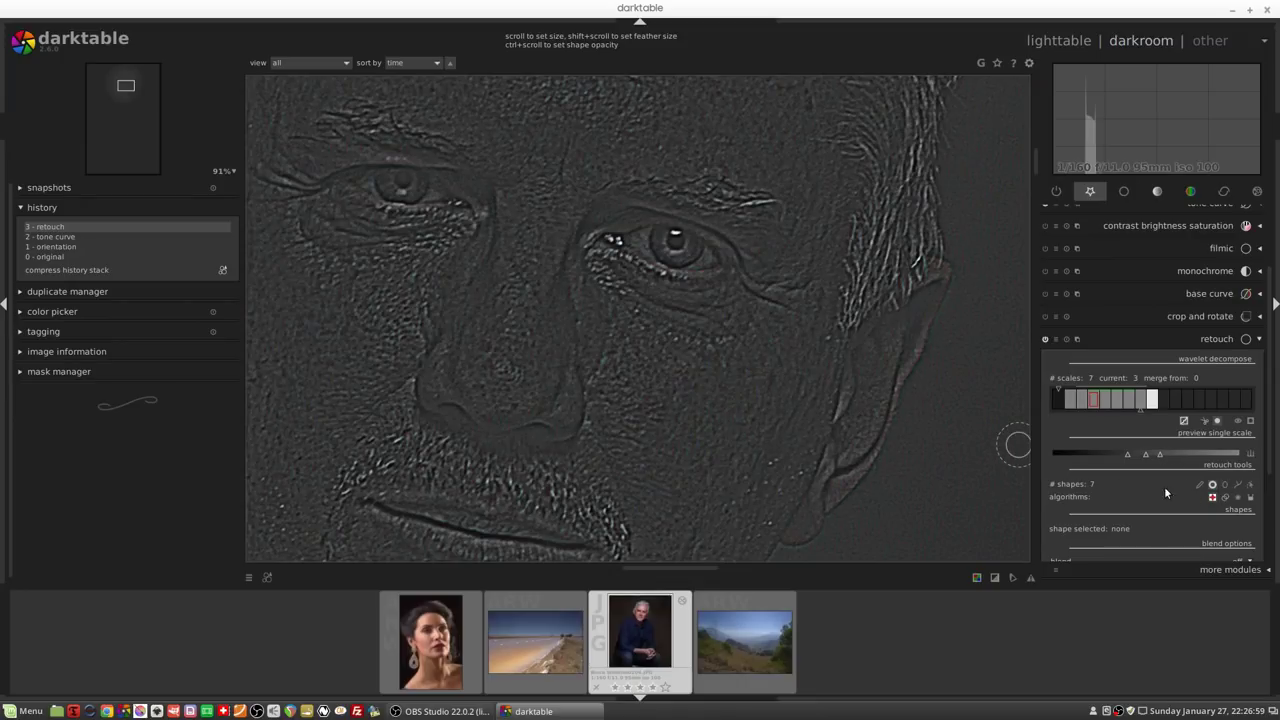
left_click(1200, 487)
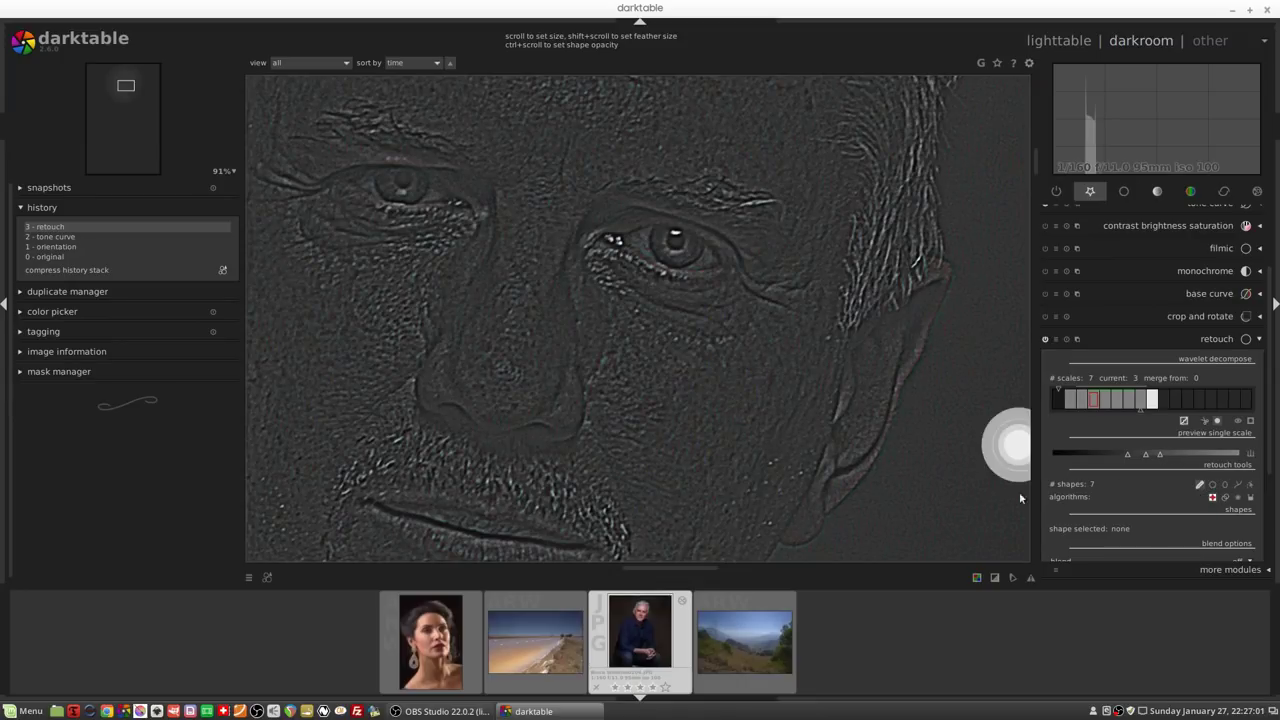
scroll(826, 424, "down", 5)
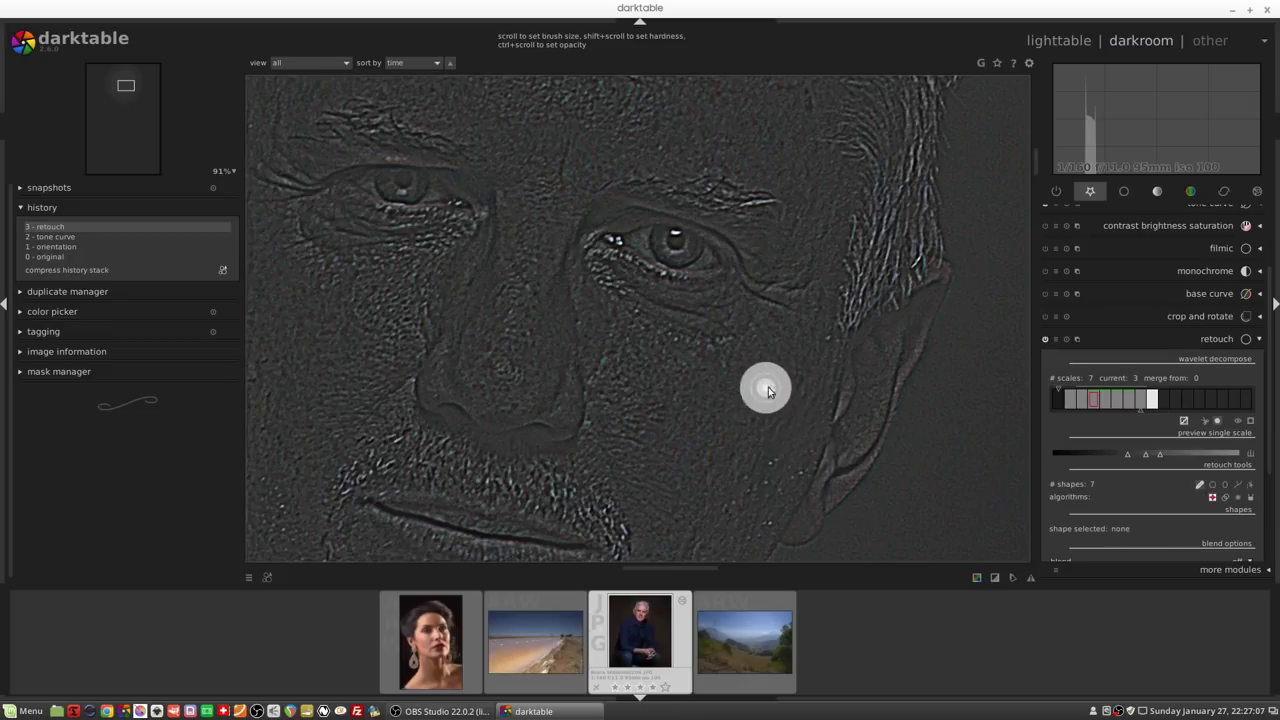
left_click_drag(771, 384, 774, 394)
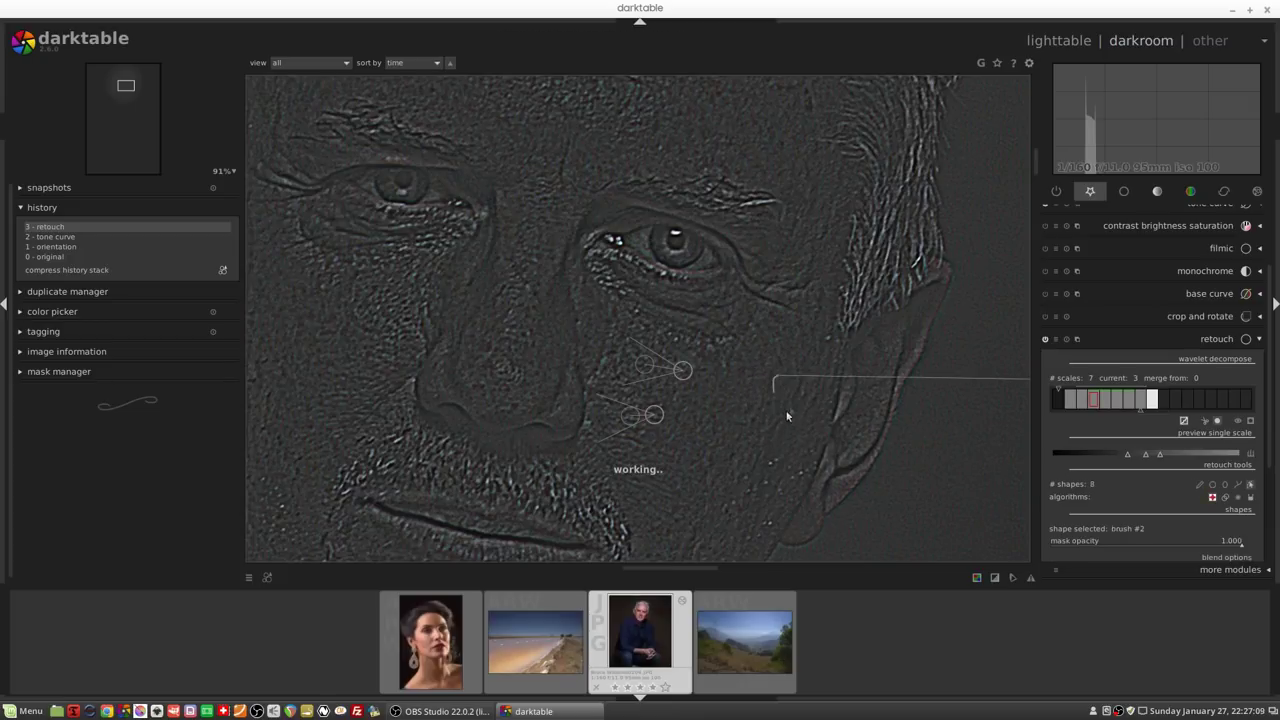
Step: Move the brush stroke's distant source area close to the outer cheek blemish and adjust the stroke's position over it
scroll(719, 397, "down", 2)
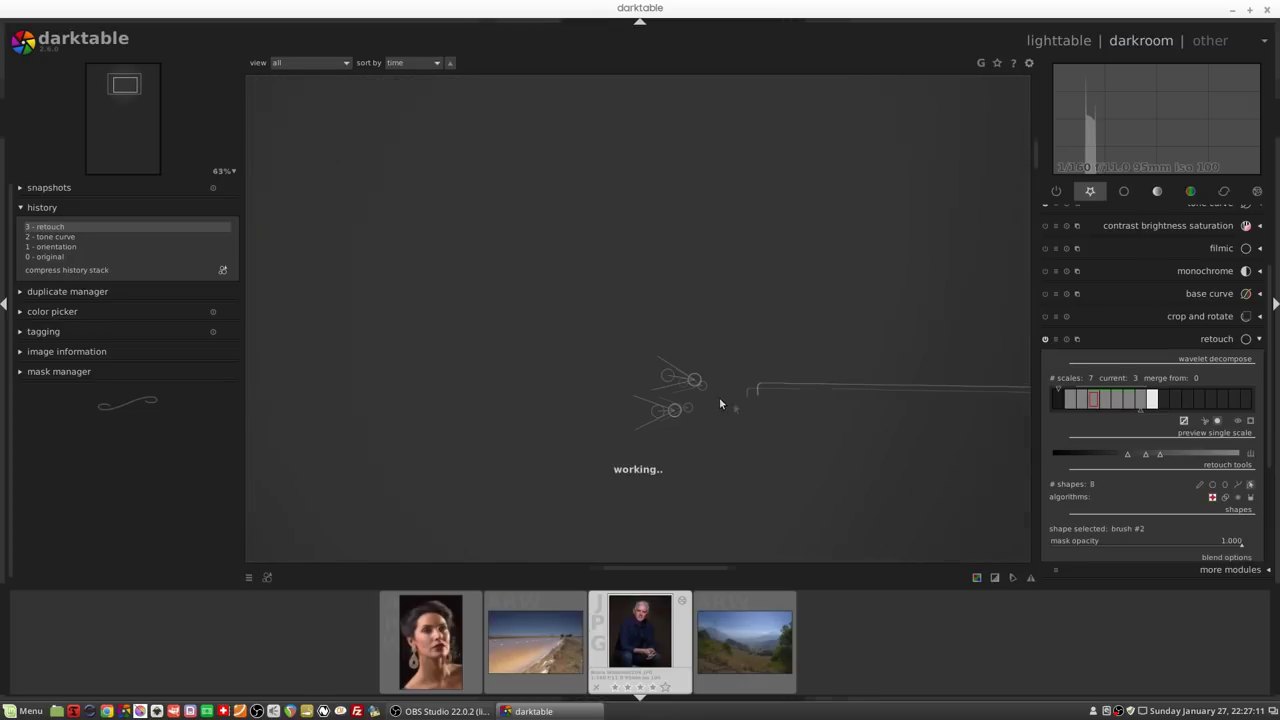
scroll(745, 404, "down", 2)
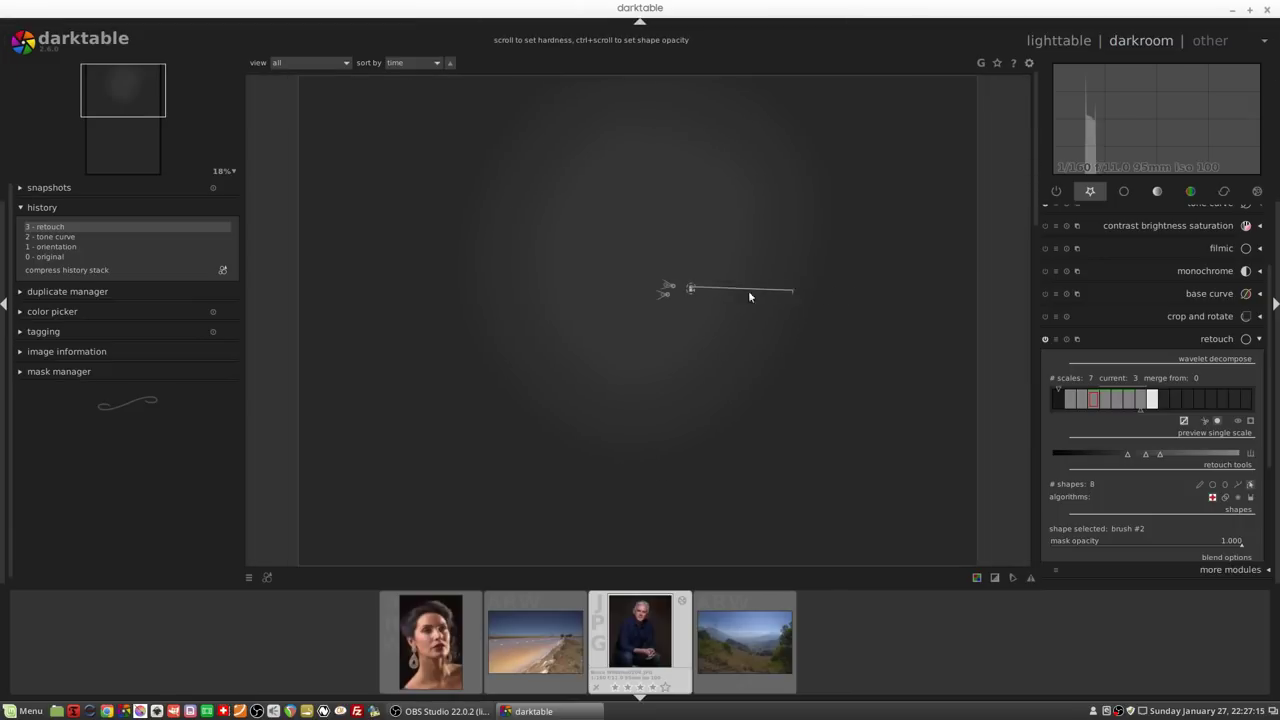
scroll(696, 288, "down", 1)
middle_click(691, 303)
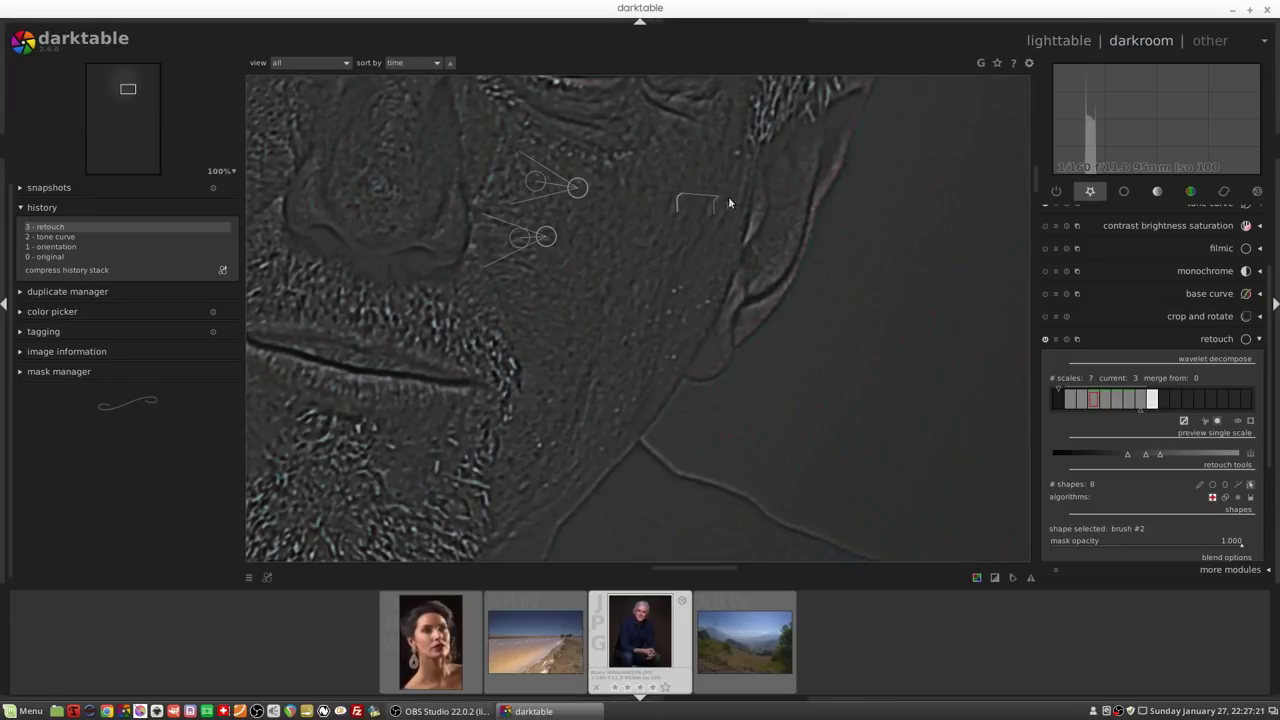
left_click(679, 209)
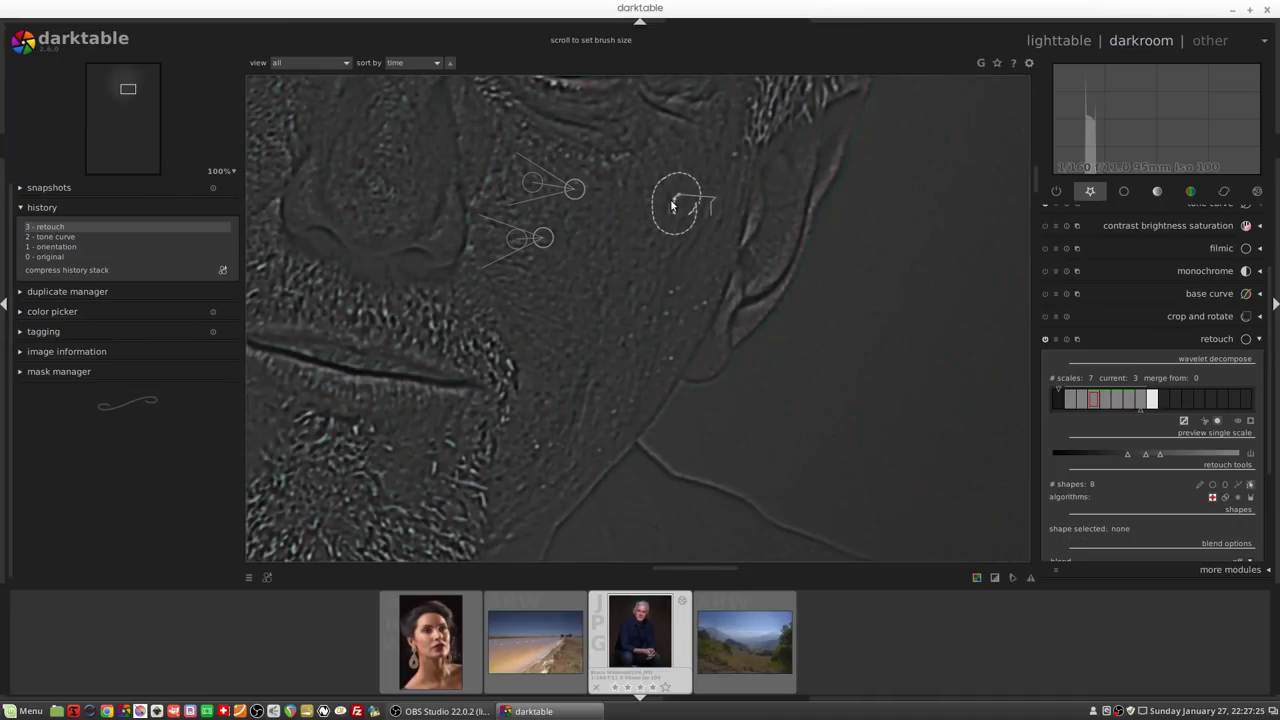
left_click(672, 212)
left_click_drag(671, 215, 674, 200)
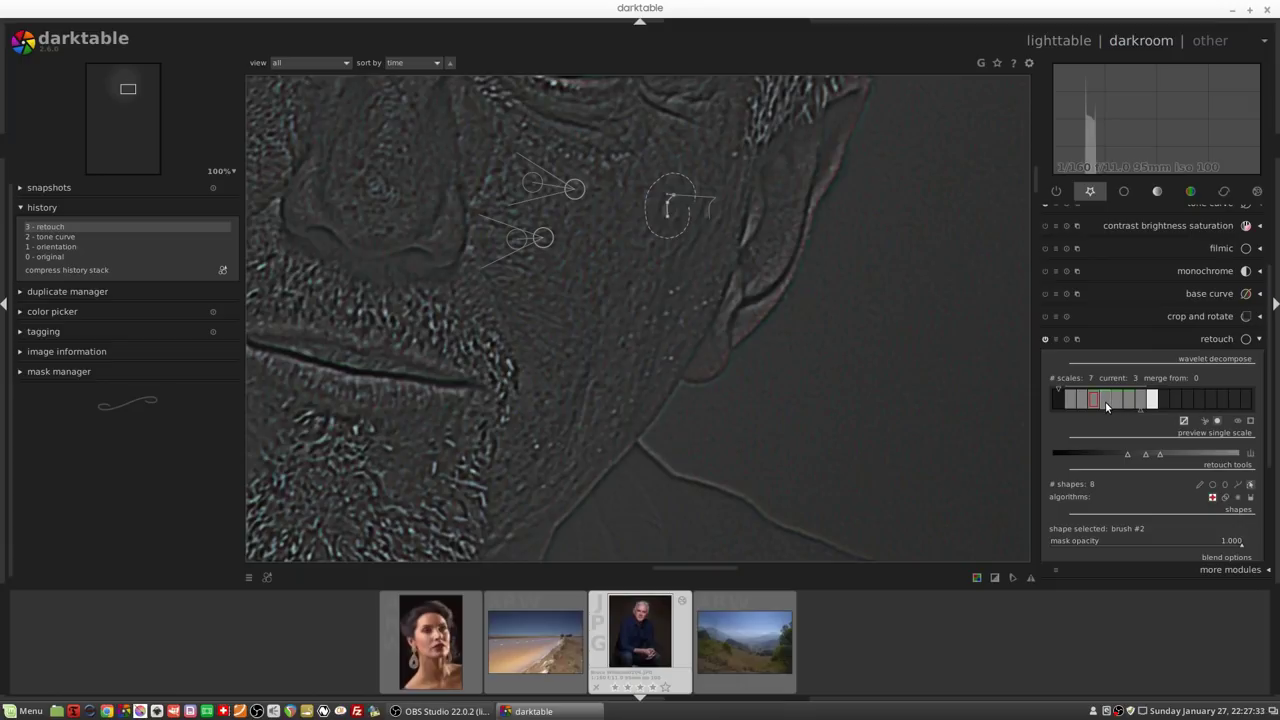
Step: Add a circle shape over the outer cheek blemish on wavelet scale 4 and place its source just below it
left_click(1105, 401)
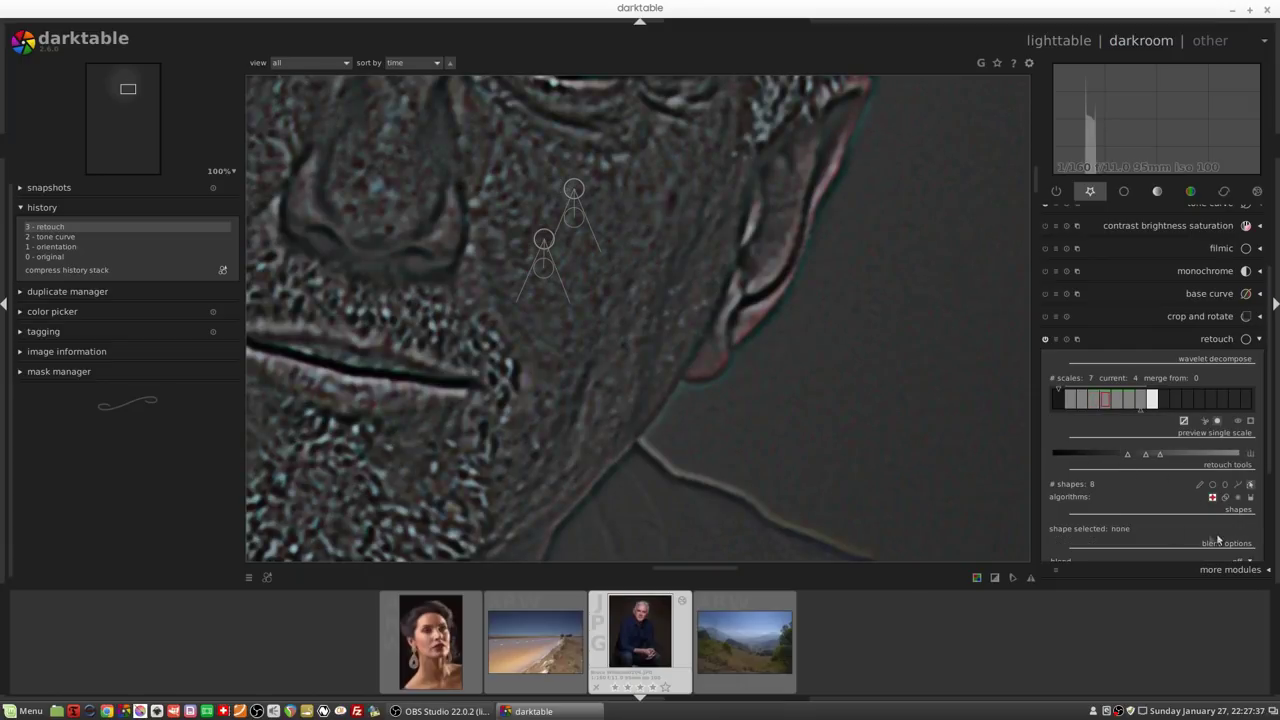
left_click(1212, 485)
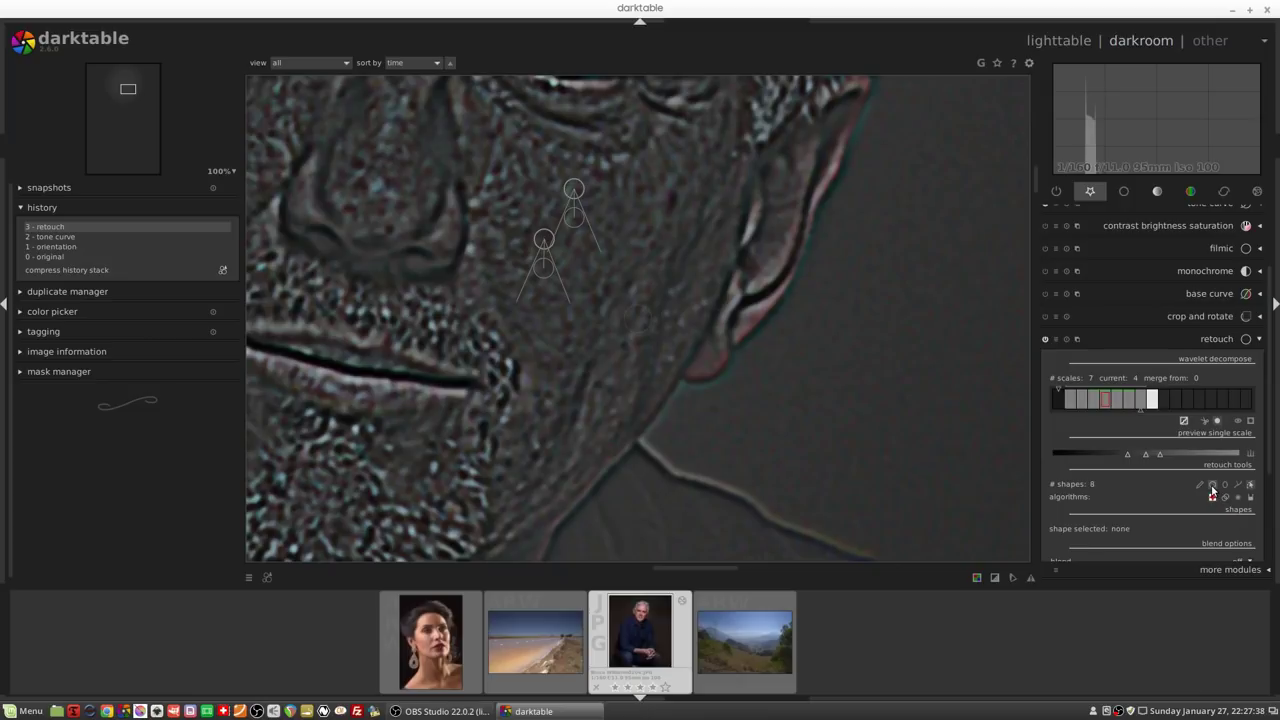
left_click(674, 203)
left_click_drag(658, 245, 658, 237)
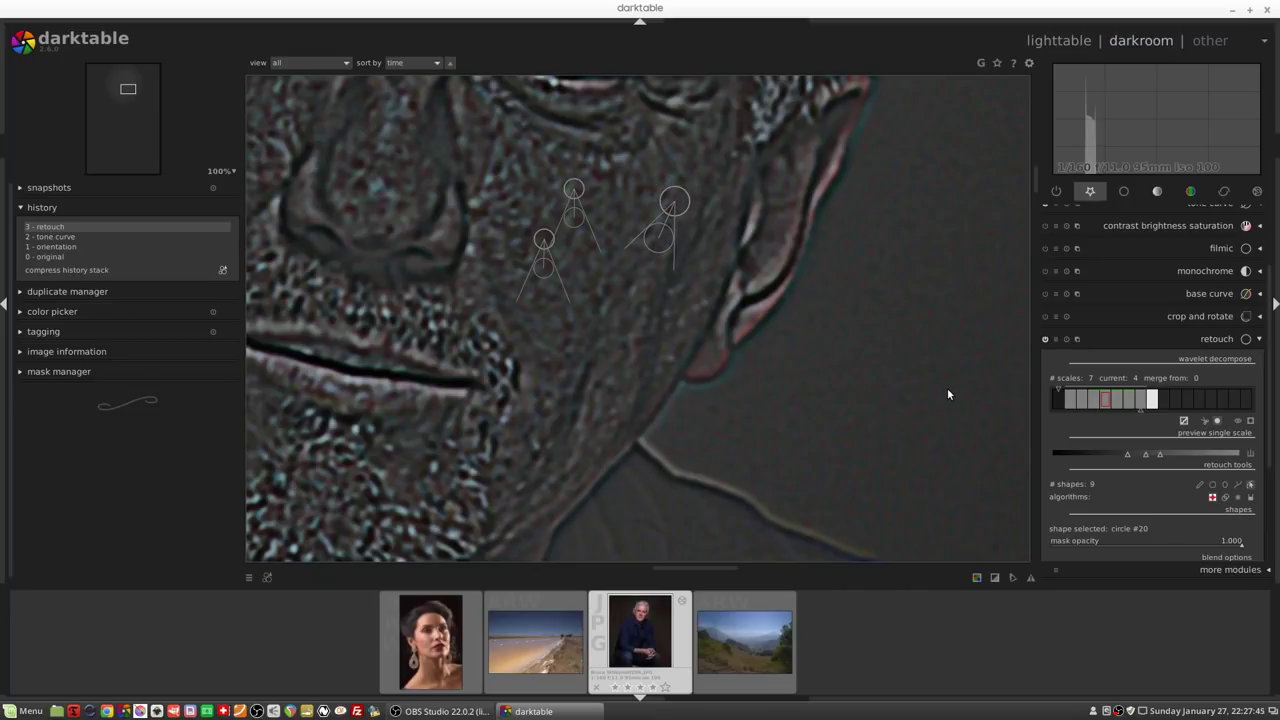
Step: Add a circle shape over the outer cheek blemish on wavelet scale 5 and place its source just above it
left_click(1116, 400)
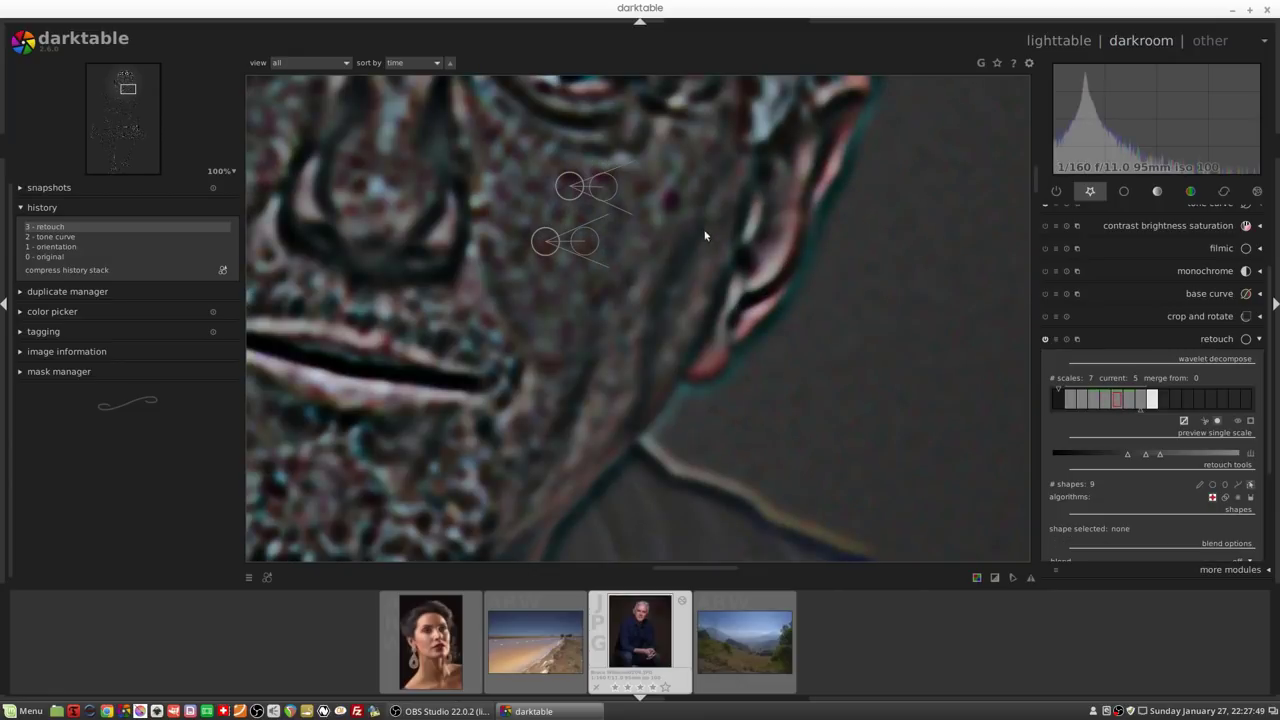
left_click(1213, 486)
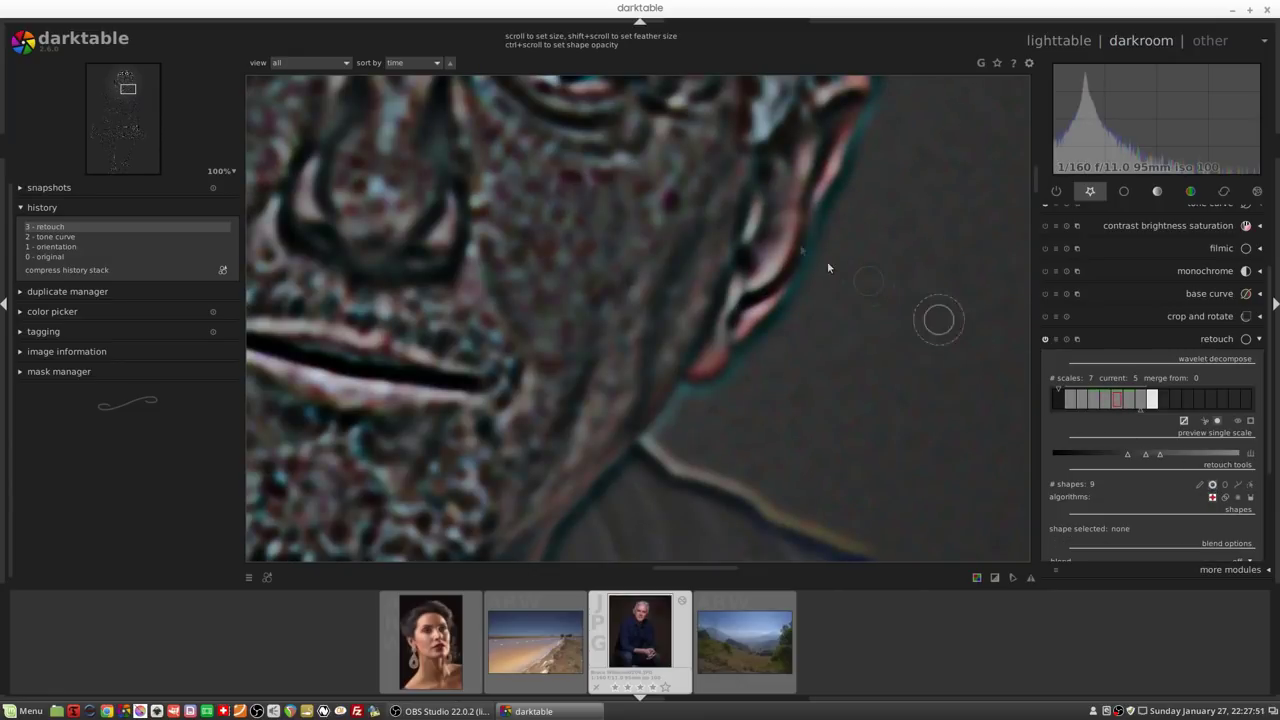
left_click(670, 204)
mouse_move(712, 219)
left_mouse_down()
mouse_move(676, 150)
mouse_move(672, 166)
left_mouse_up()
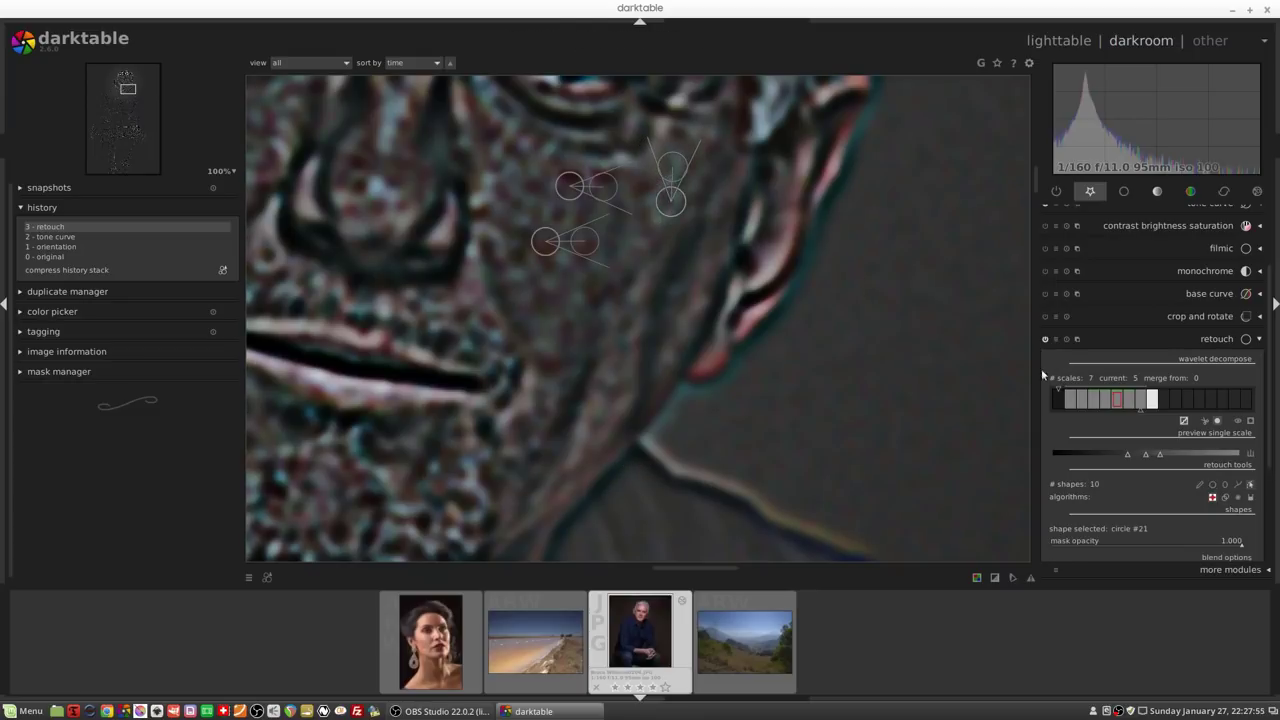
Step: Cover the outer cheek blemish with a circle shape on wavelet scale 6, then return to the original image after checking scale 7
left_click(1131, 400)
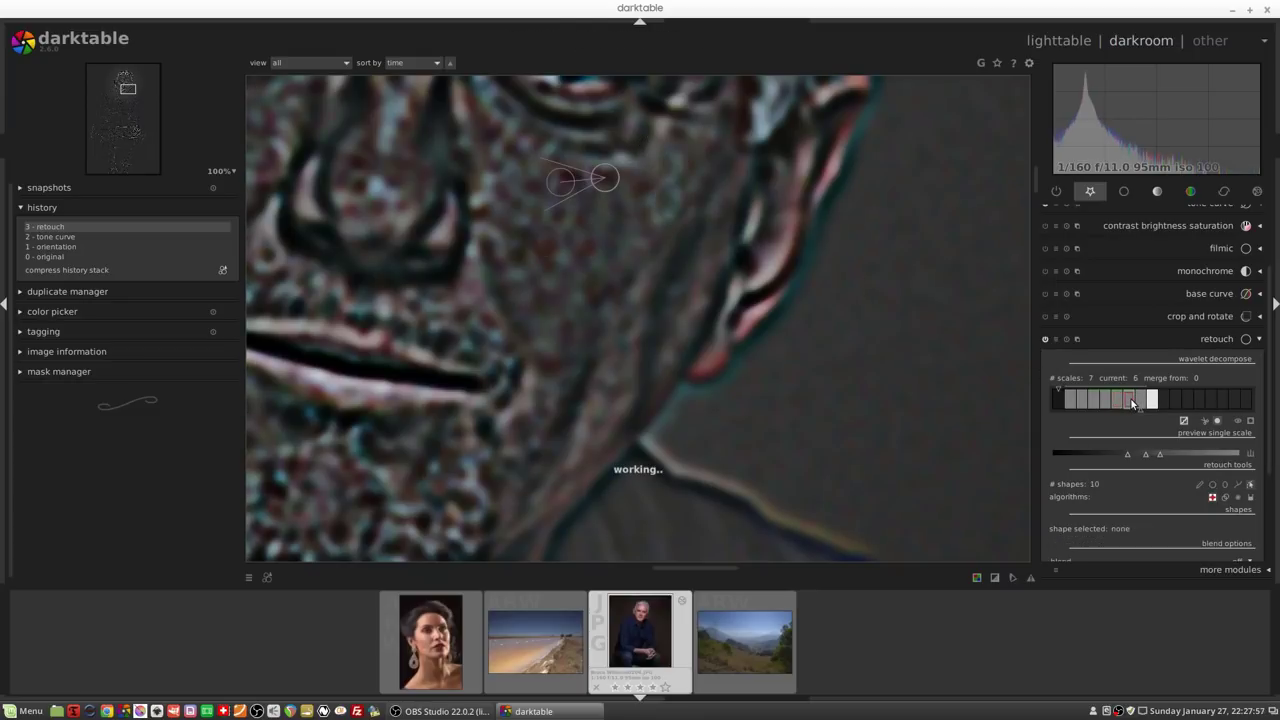
left_click(1211, 497)
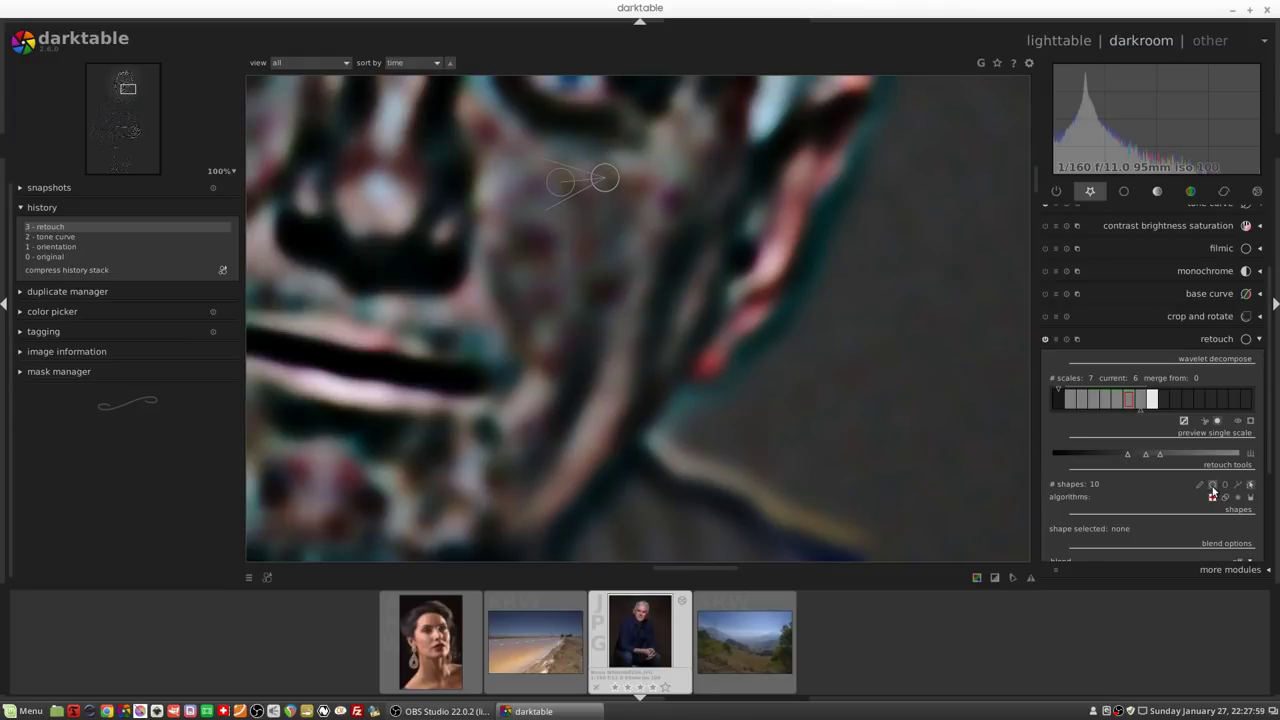
left_click(668, 200)
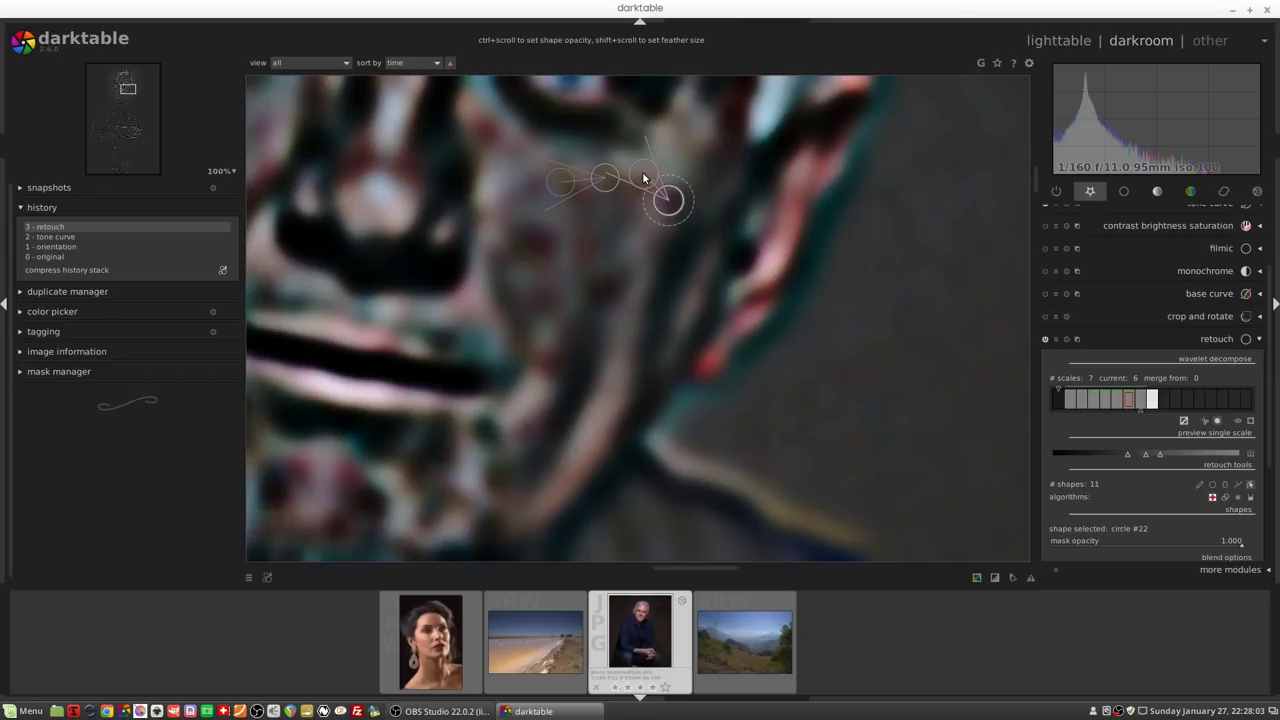
left_click(1145, 402)
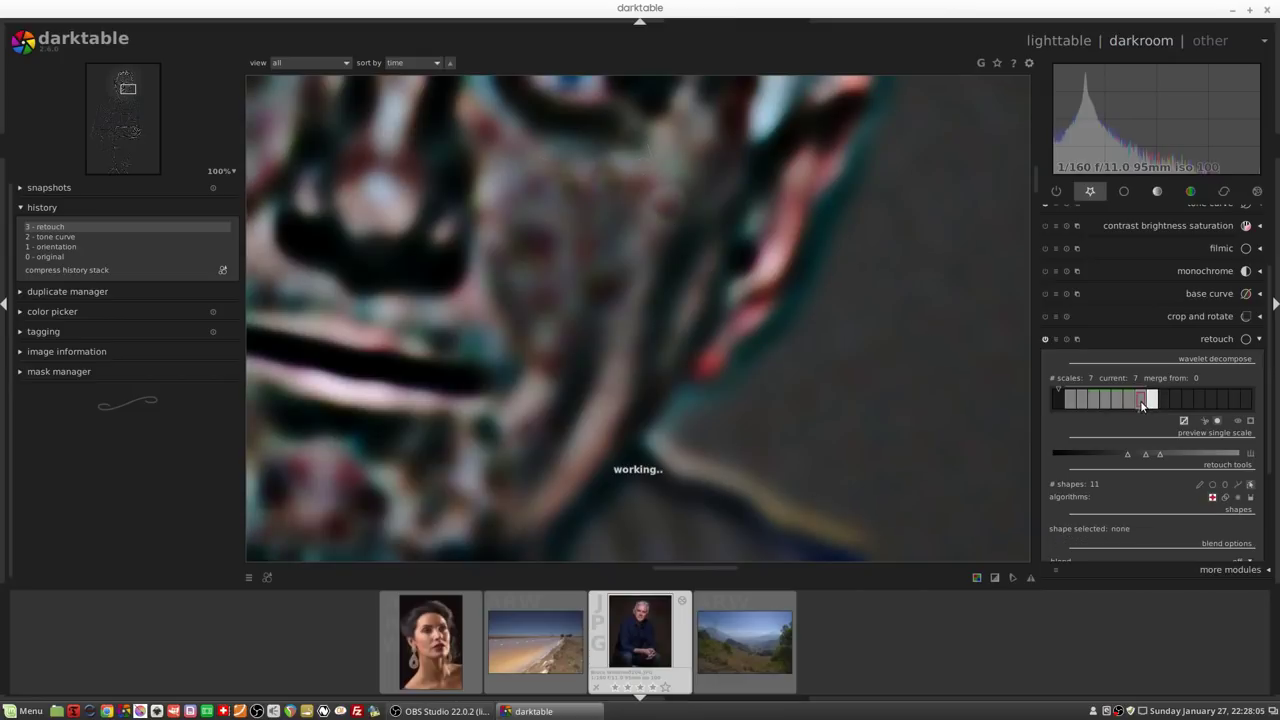
left_click(1061, 402)
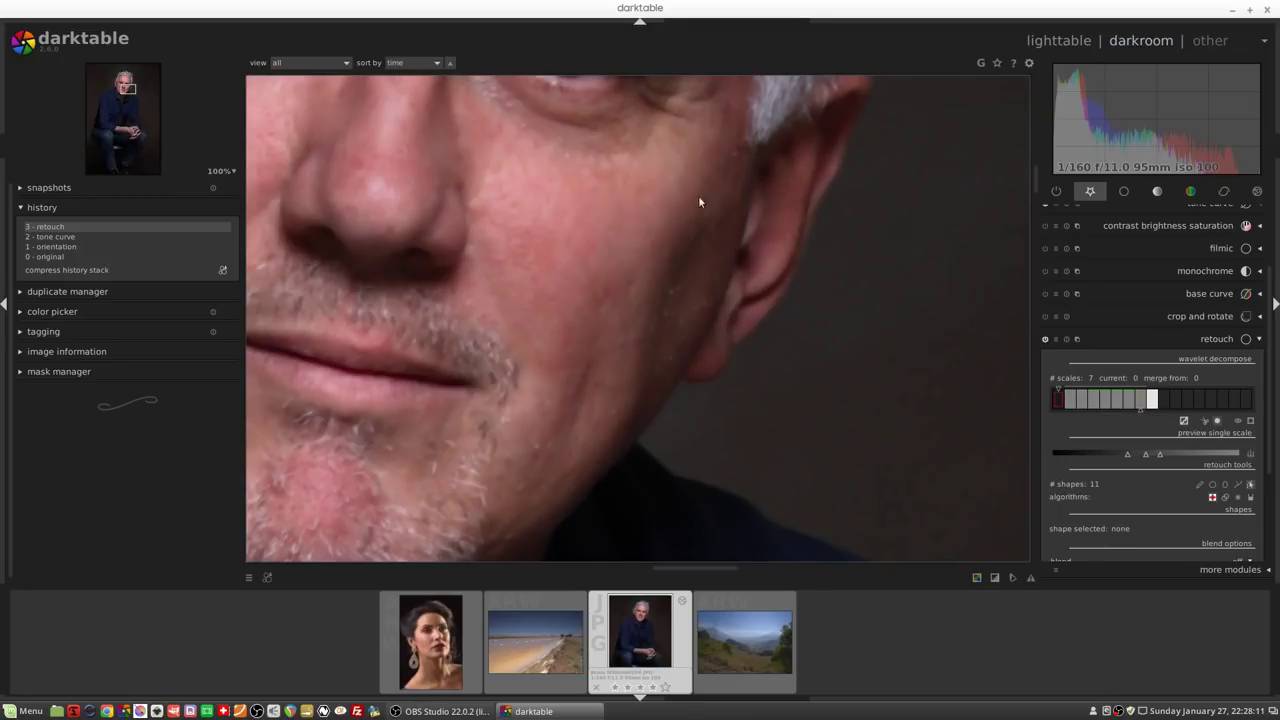
Step: Switch the retouch module off and on again to compare the cheek before and after, then inspect the whole face
left_click(1046, 340)
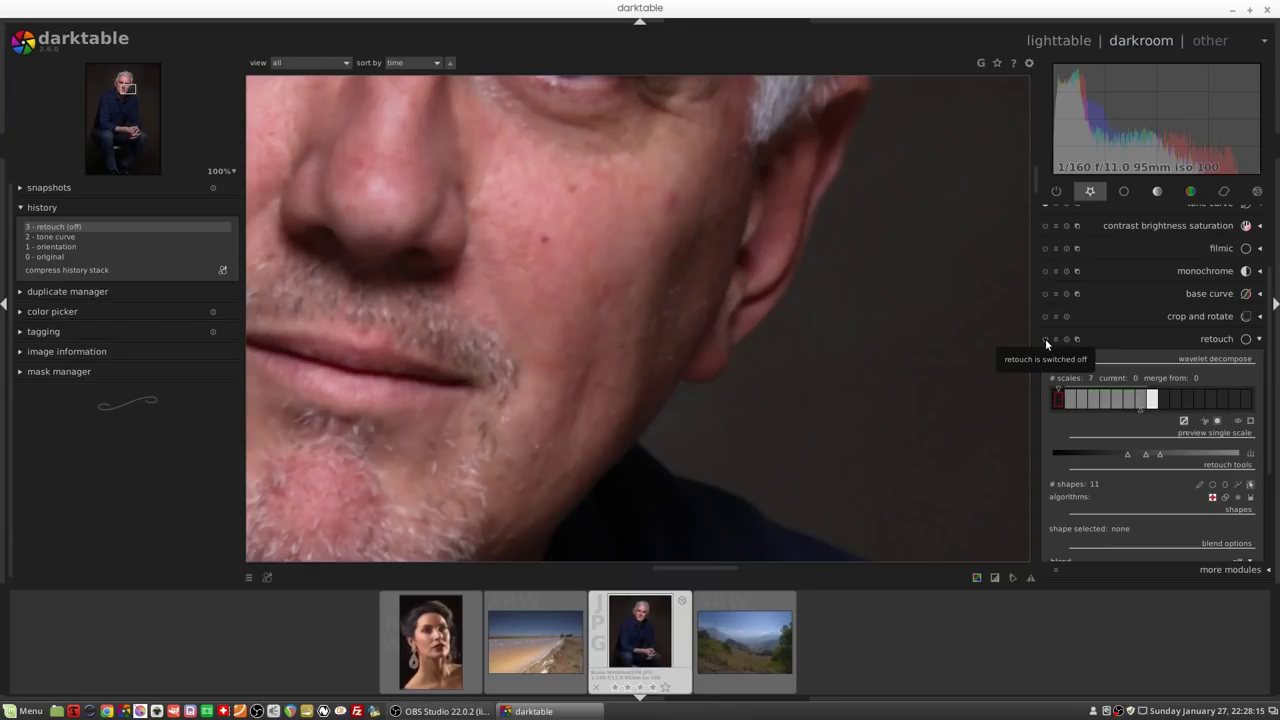
left_click(1046, 340)
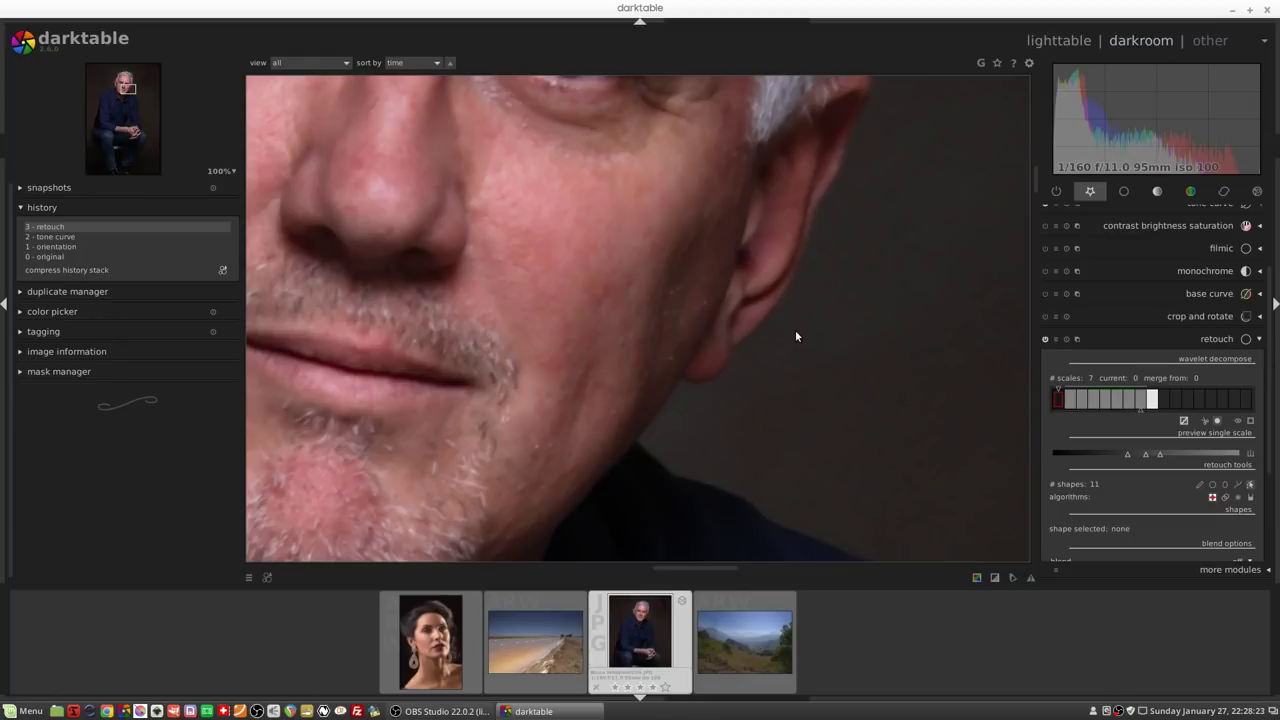
middle_click(659, 216)
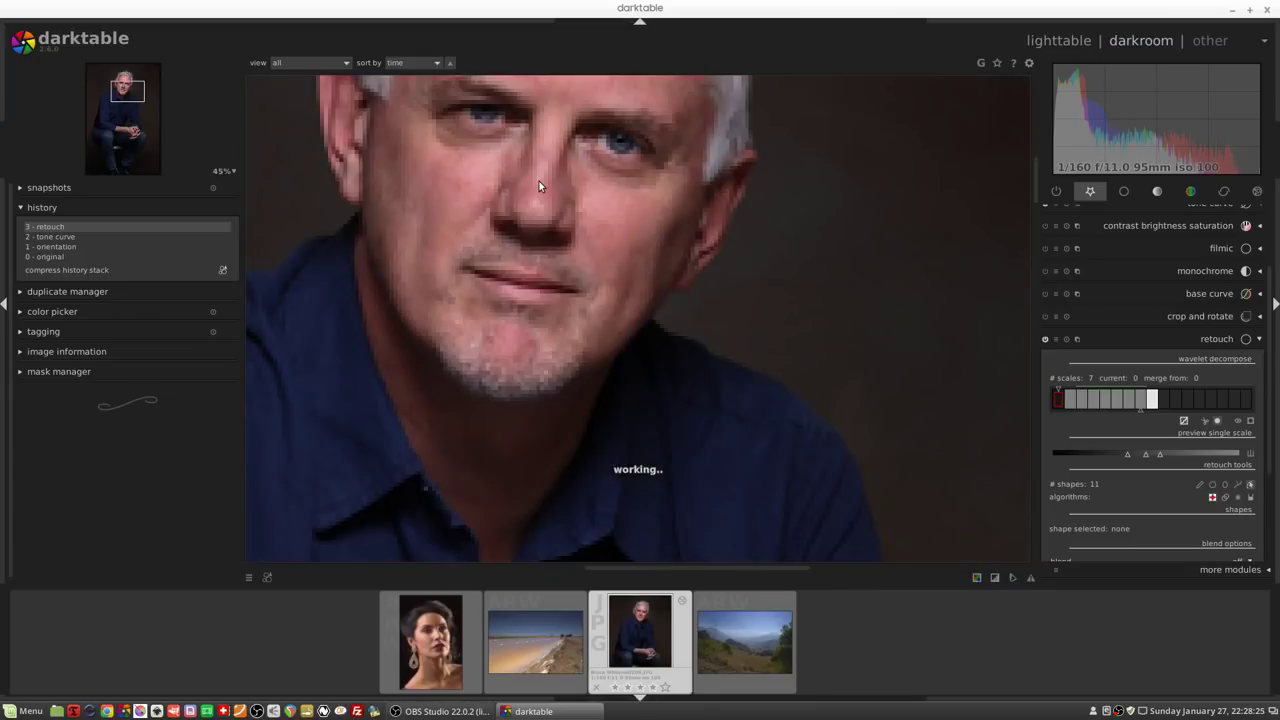
left_click_drag(541, 178, 672, 327)
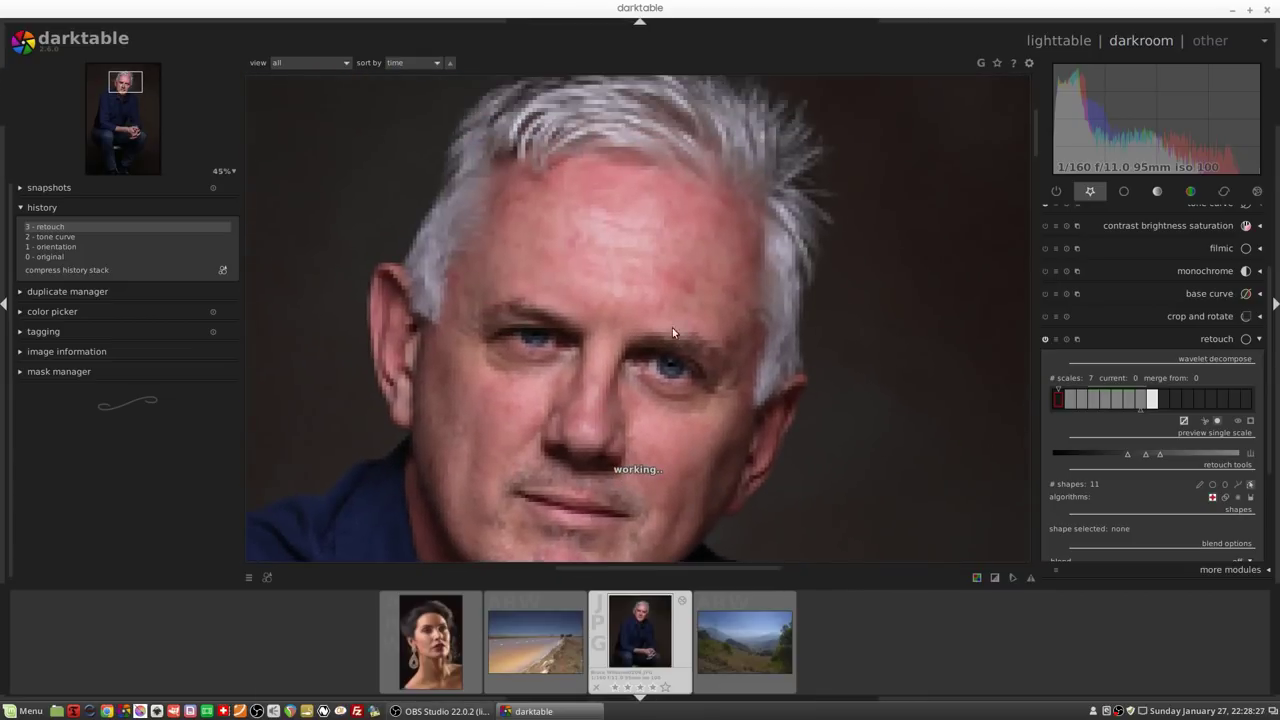
scroll(680, 250, "up", 5)
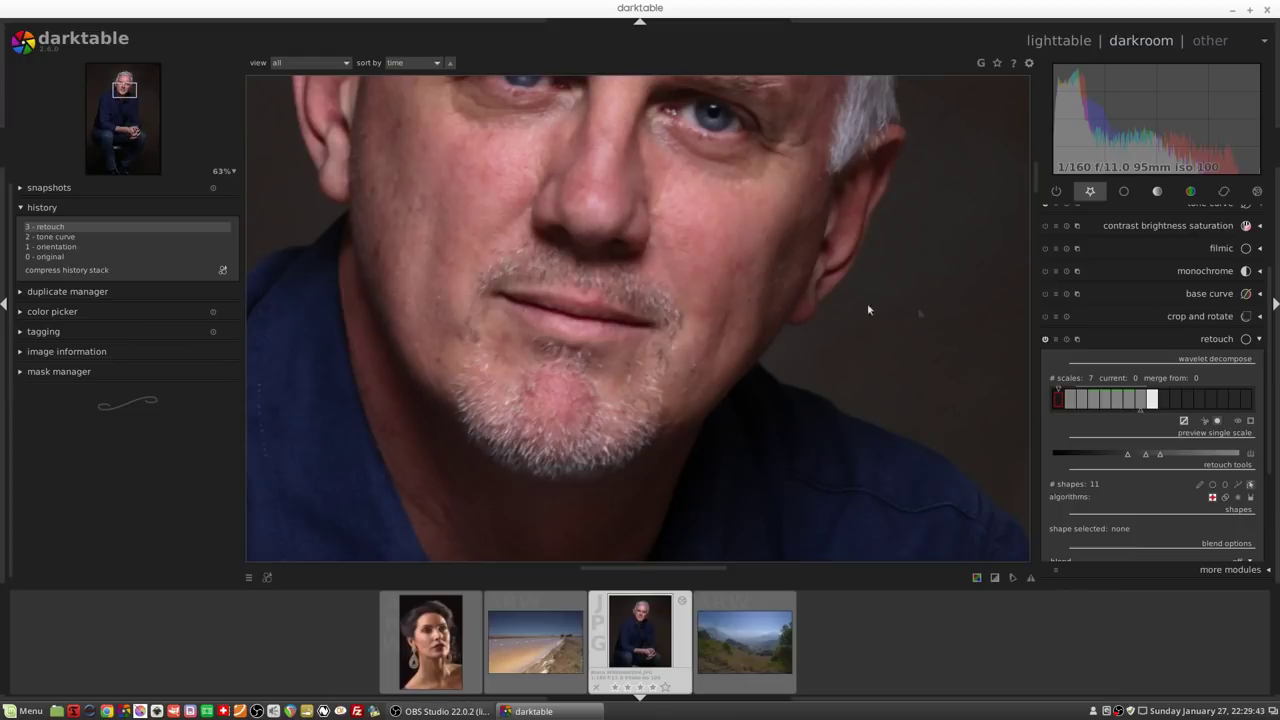
Step: Reset the retouch module's parameters and cover the two inner cheek moles with small circle shapes directly on the original image
left_click(1066, 341)
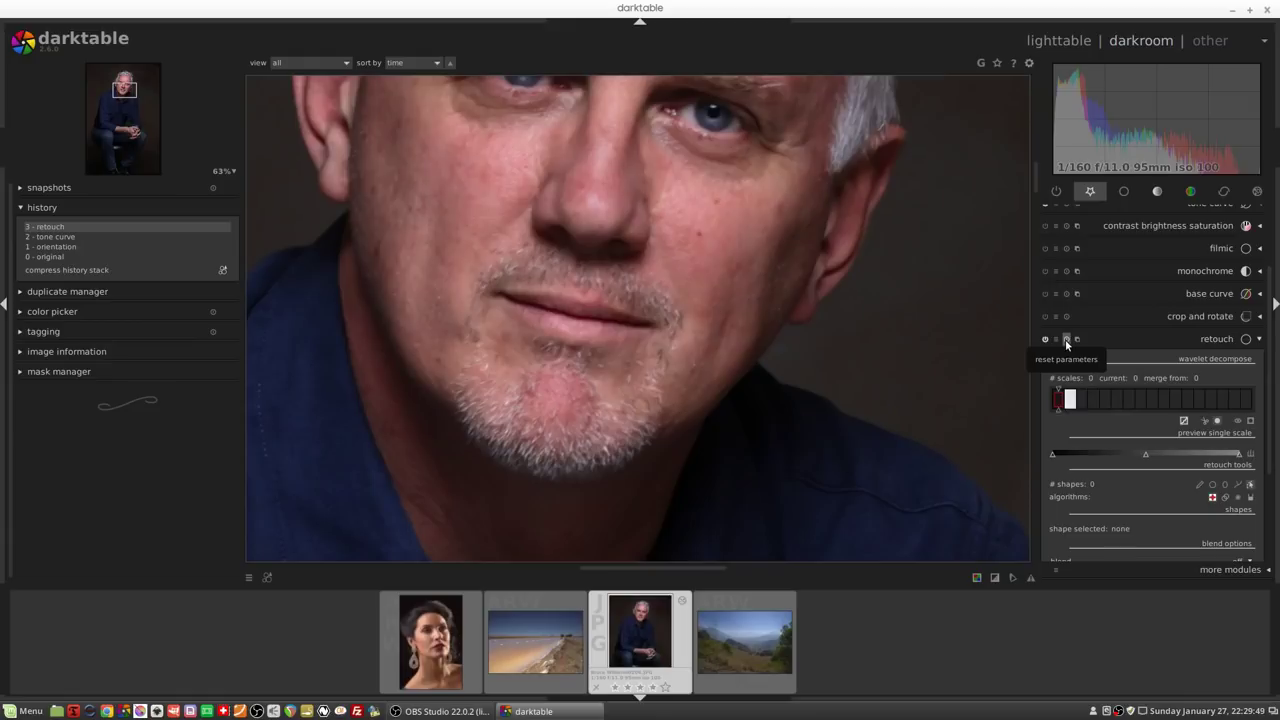
middle_click(741, 206)
left_click(1213, 485)
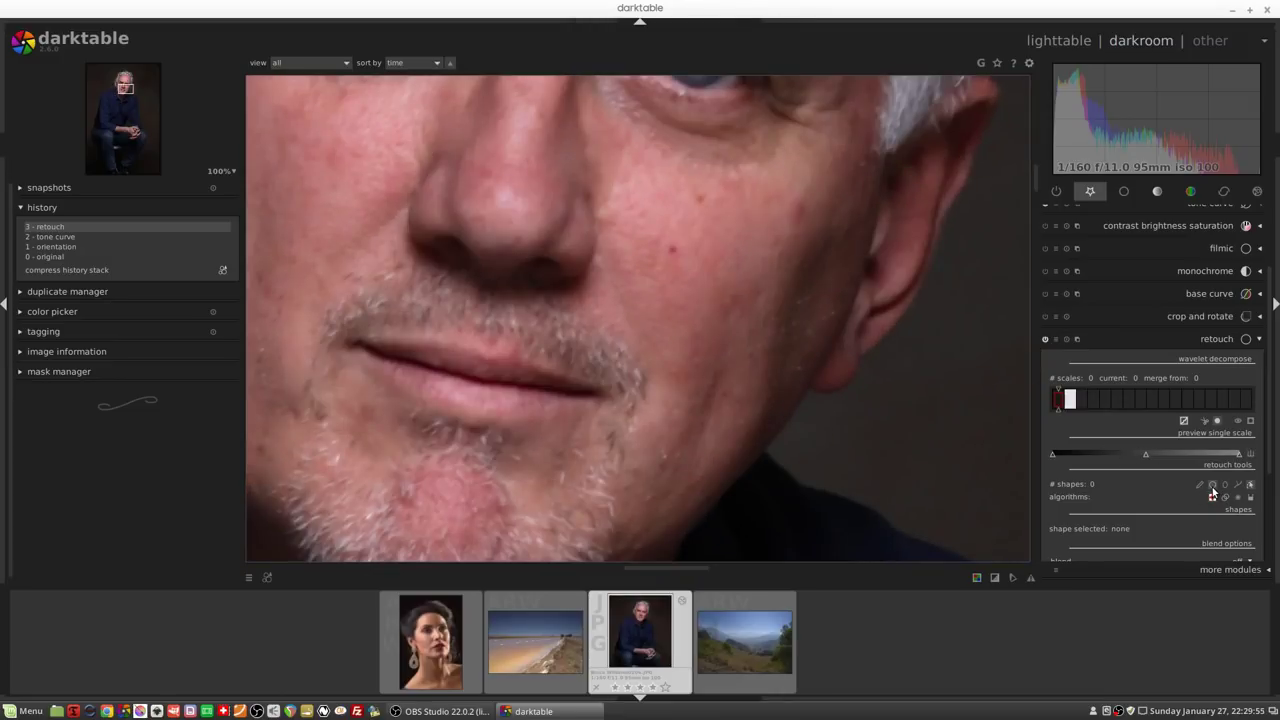
left_click(670, 250)
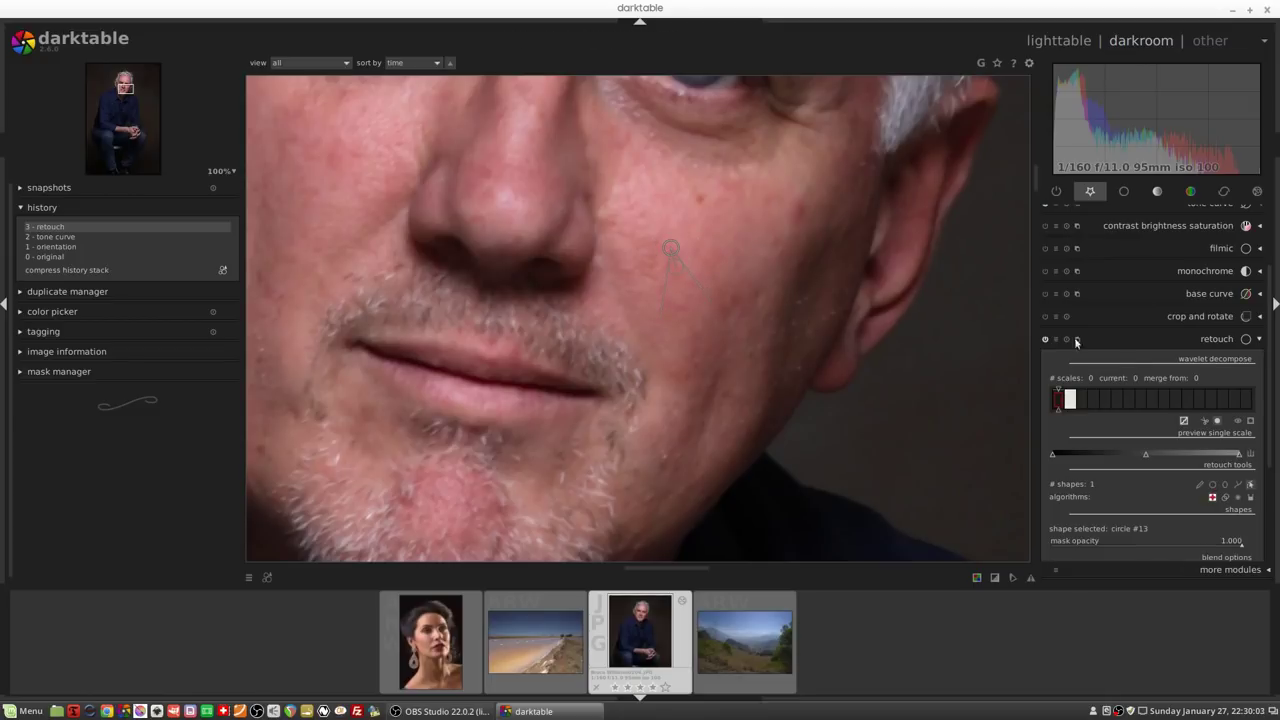
left_click(1212, 486)
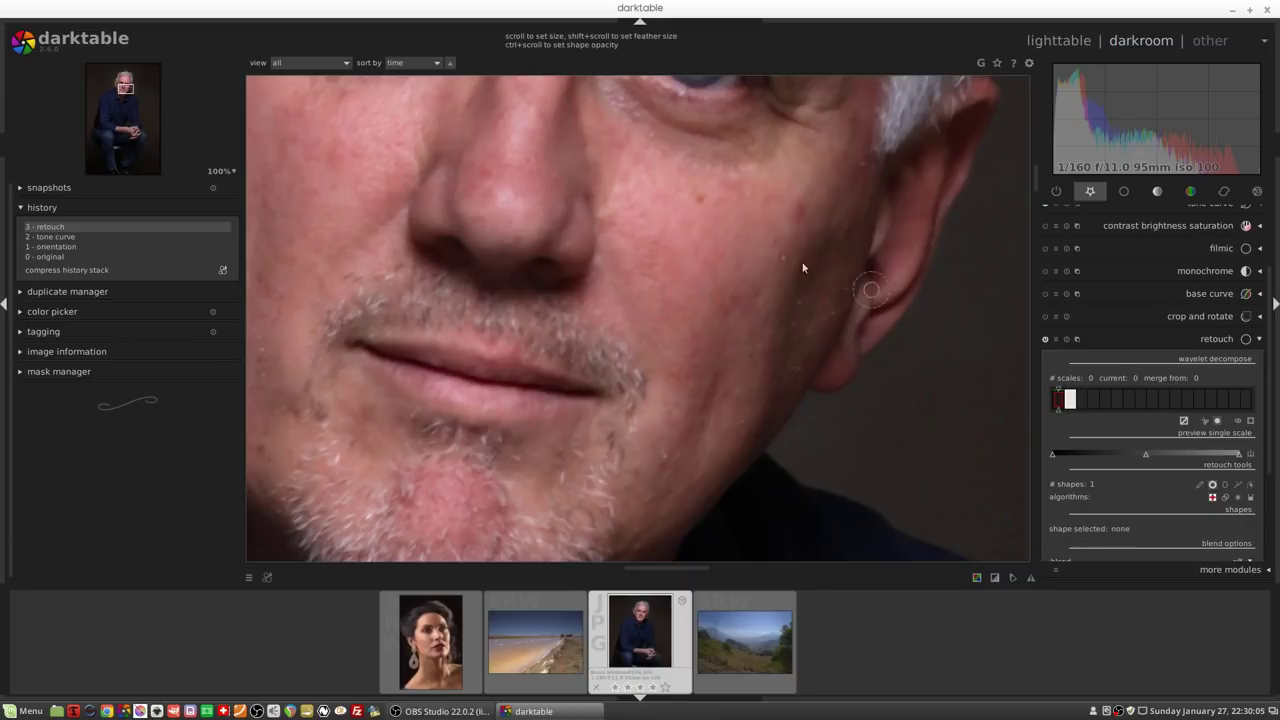
left_click(704, 211)
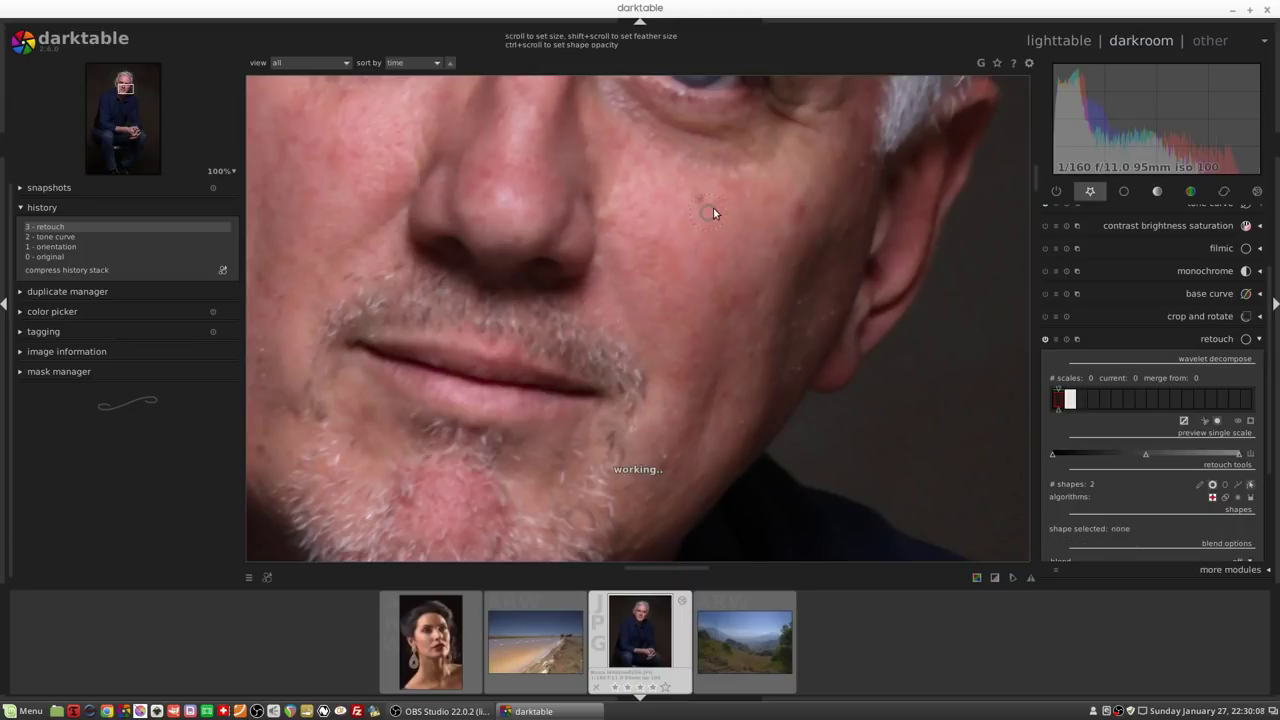
Step: Place a circle shape over the outer cheek blemish, delete it, and replace it with a slightly larger circle sourced from the skin below
left_click(802, 209)
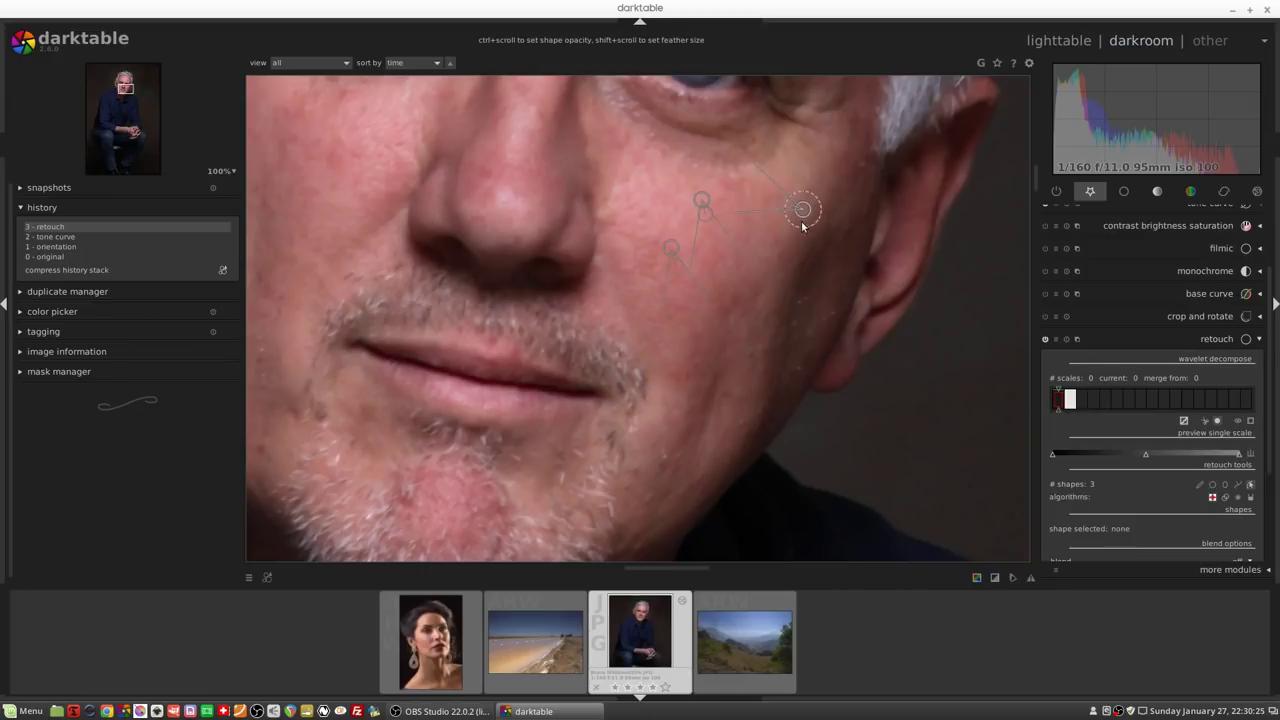
right_click(800, 216)
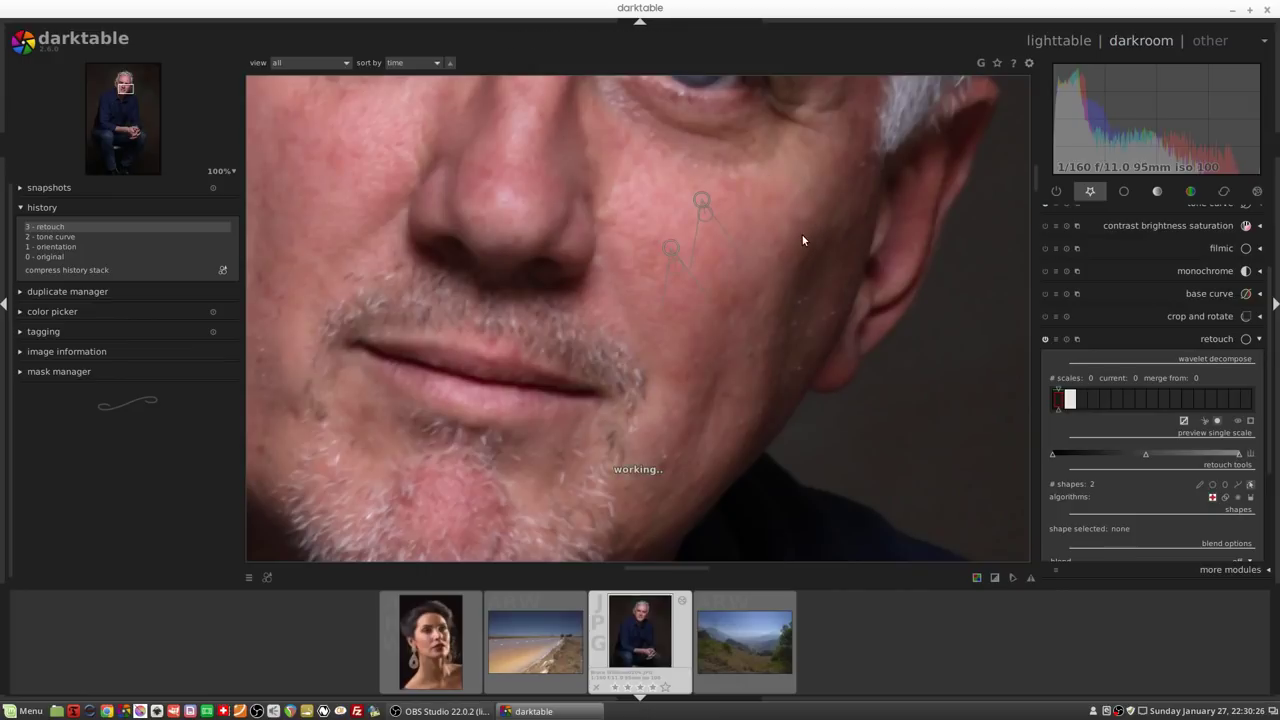
left_click(1212, 484)
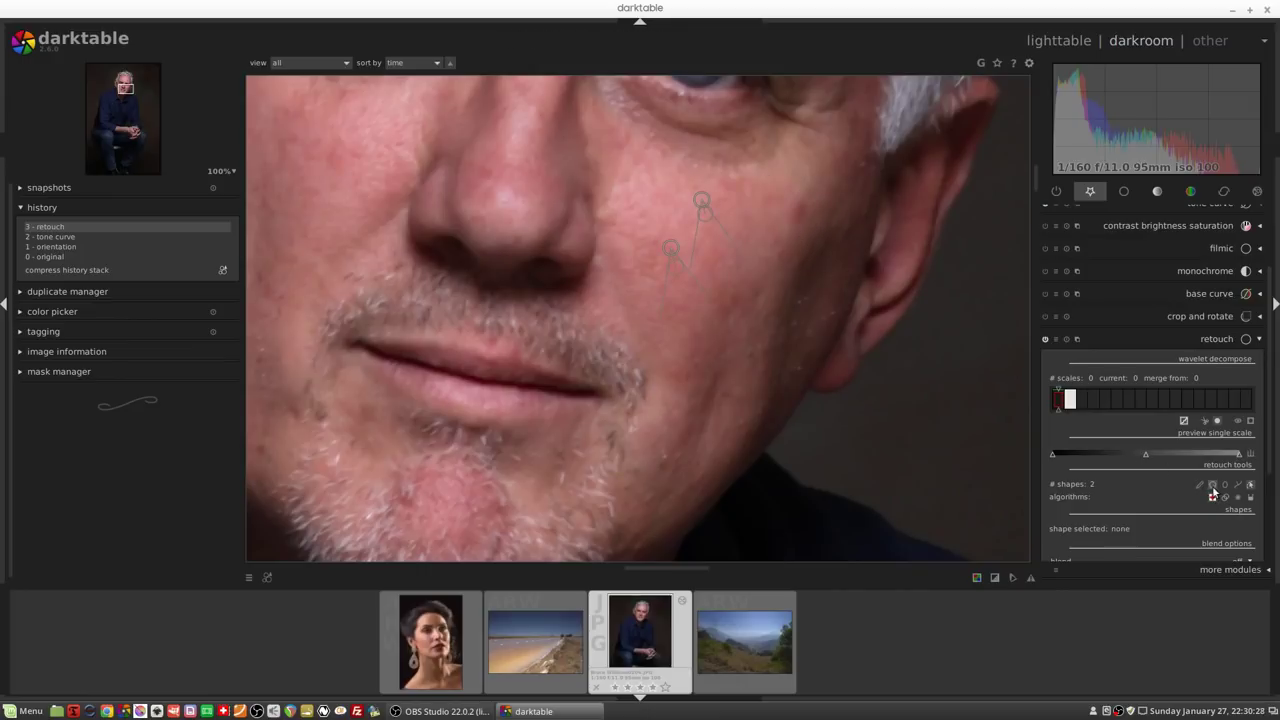
left_click(802, 211)
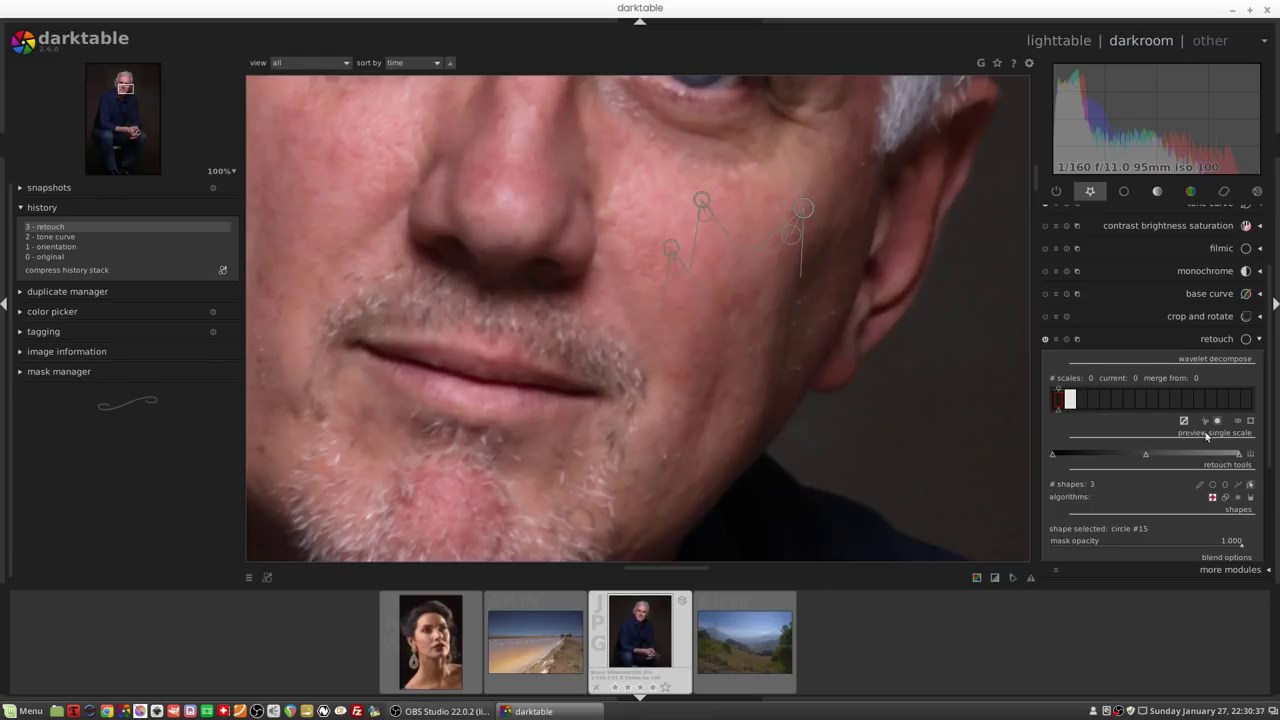
left_click(1250, 484)
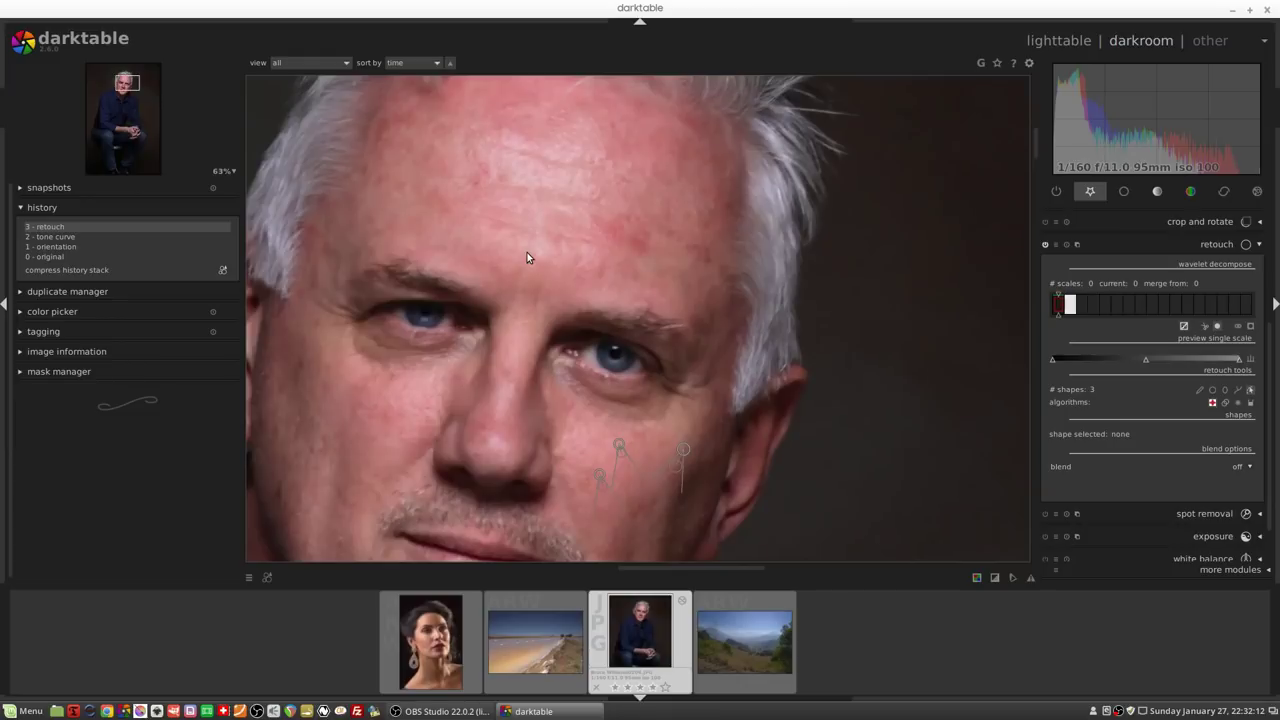
Step: Outline the red patch on the forehead above the eye with a closed path shape using the clone algorithm
left_click(1226, 403)
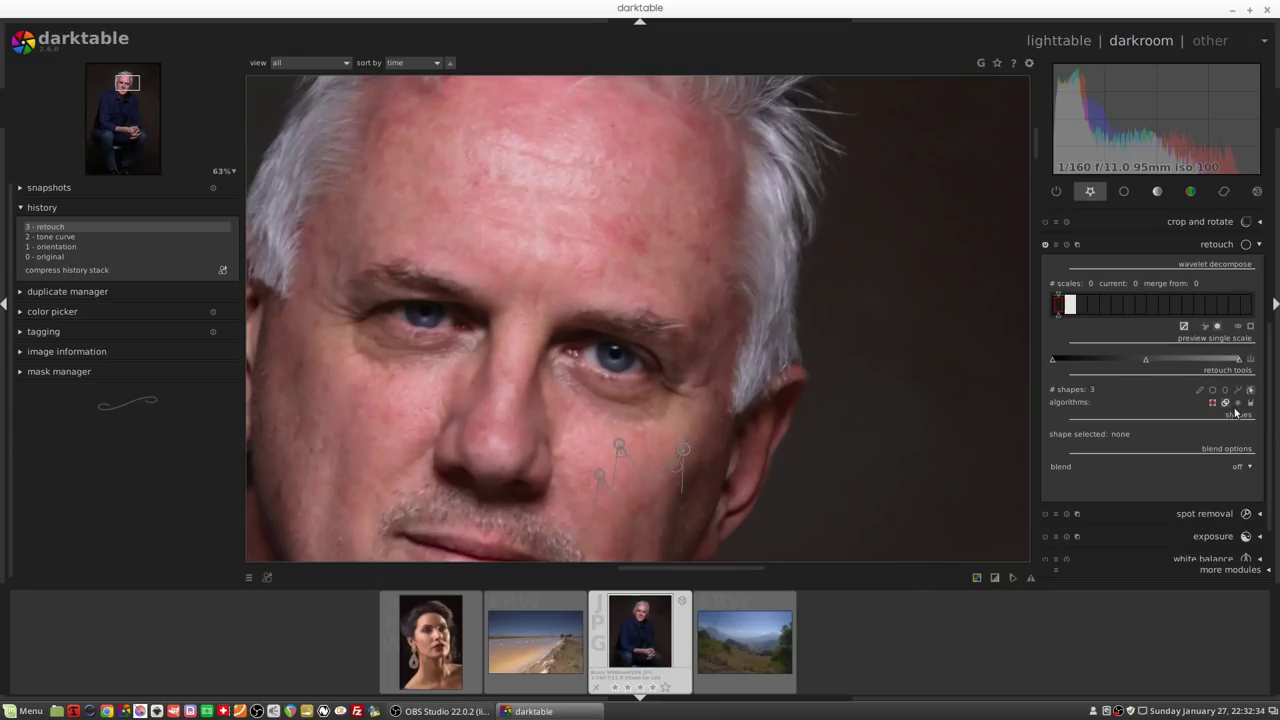
left_click(1238, 390)
left_click(585, 205)
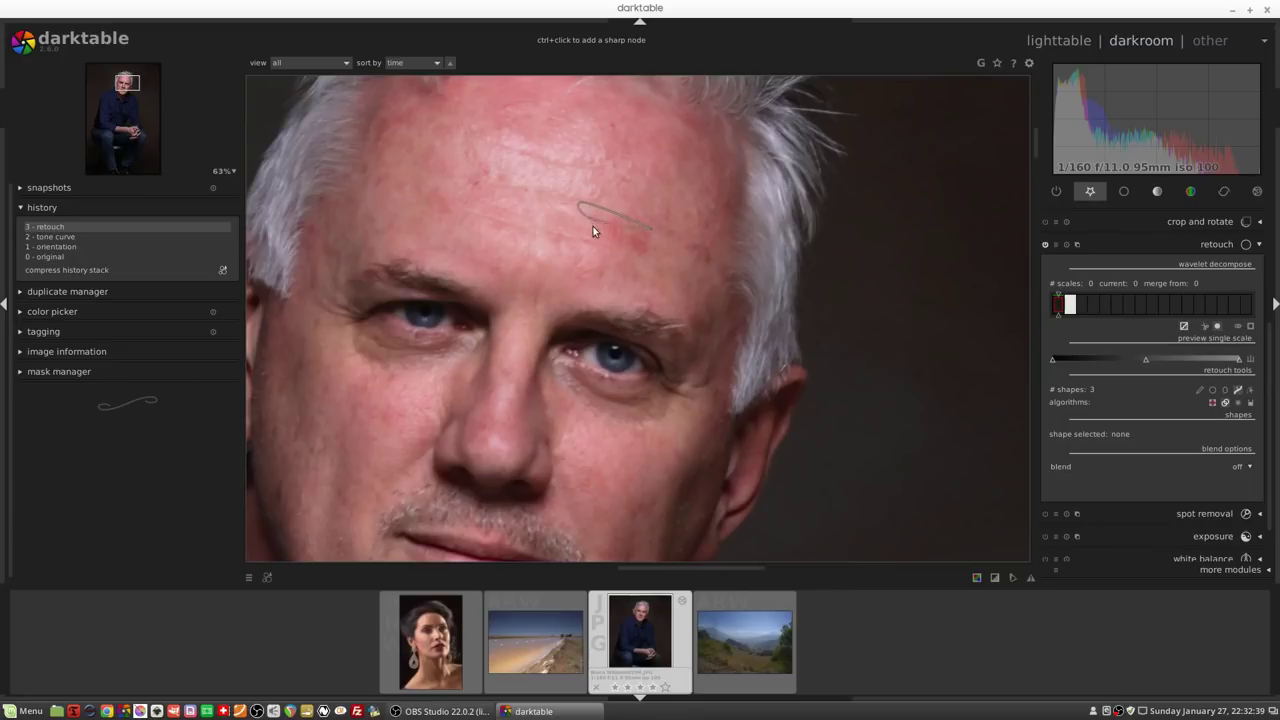
right_click(654, 258)
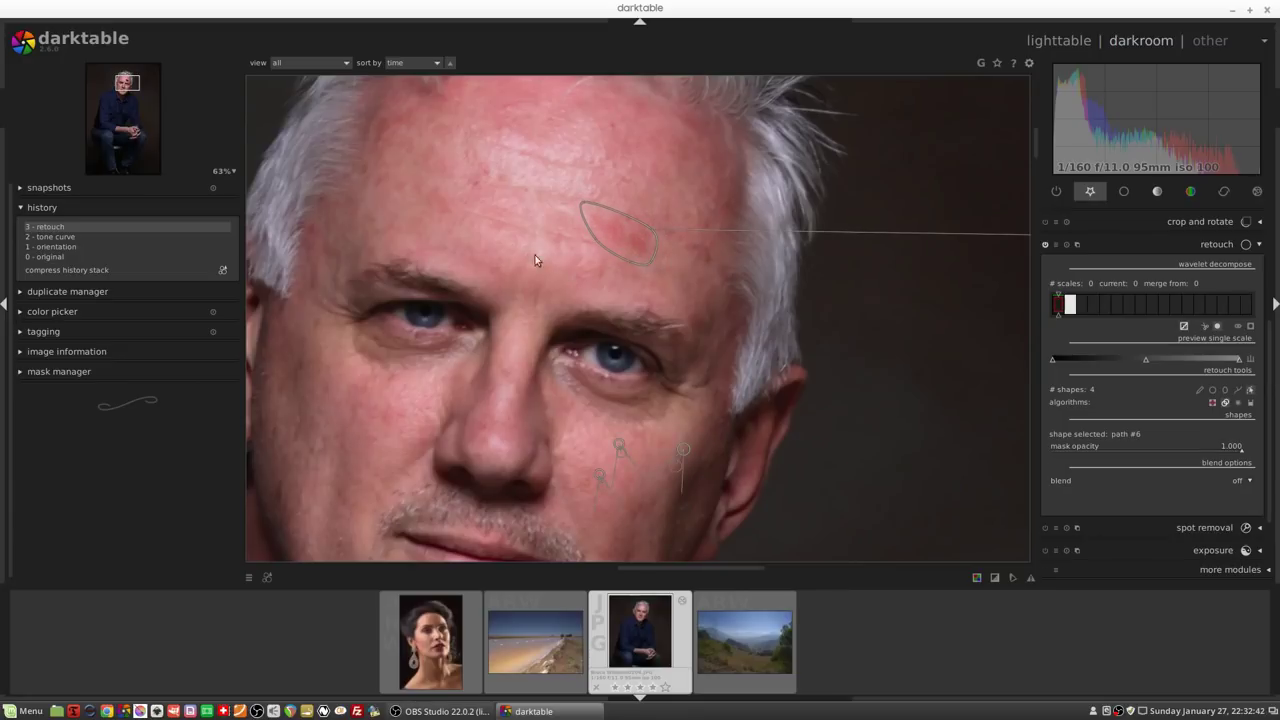
Step: Move the forehead path's clone source from the dark background to the skin just above the patch, then hide the shape outlines
scroll(499, 235, "down", 4)
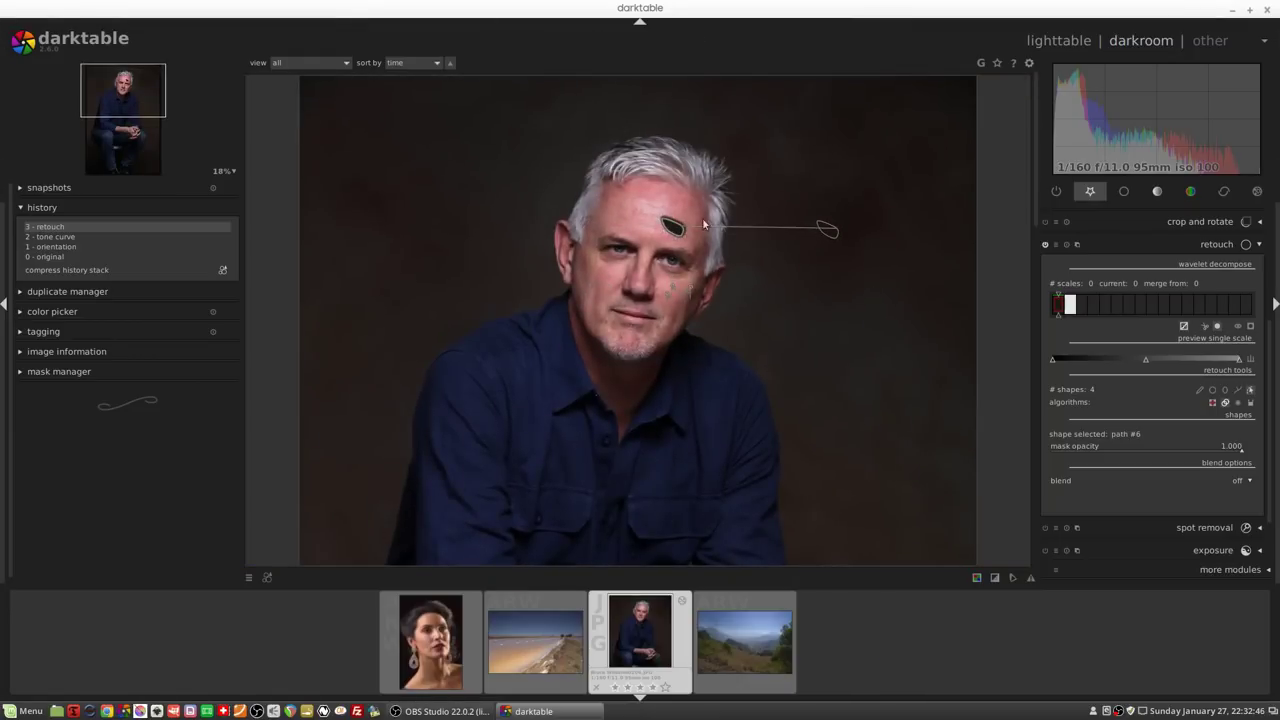
left_click_drag(829, 233, 715, 218)
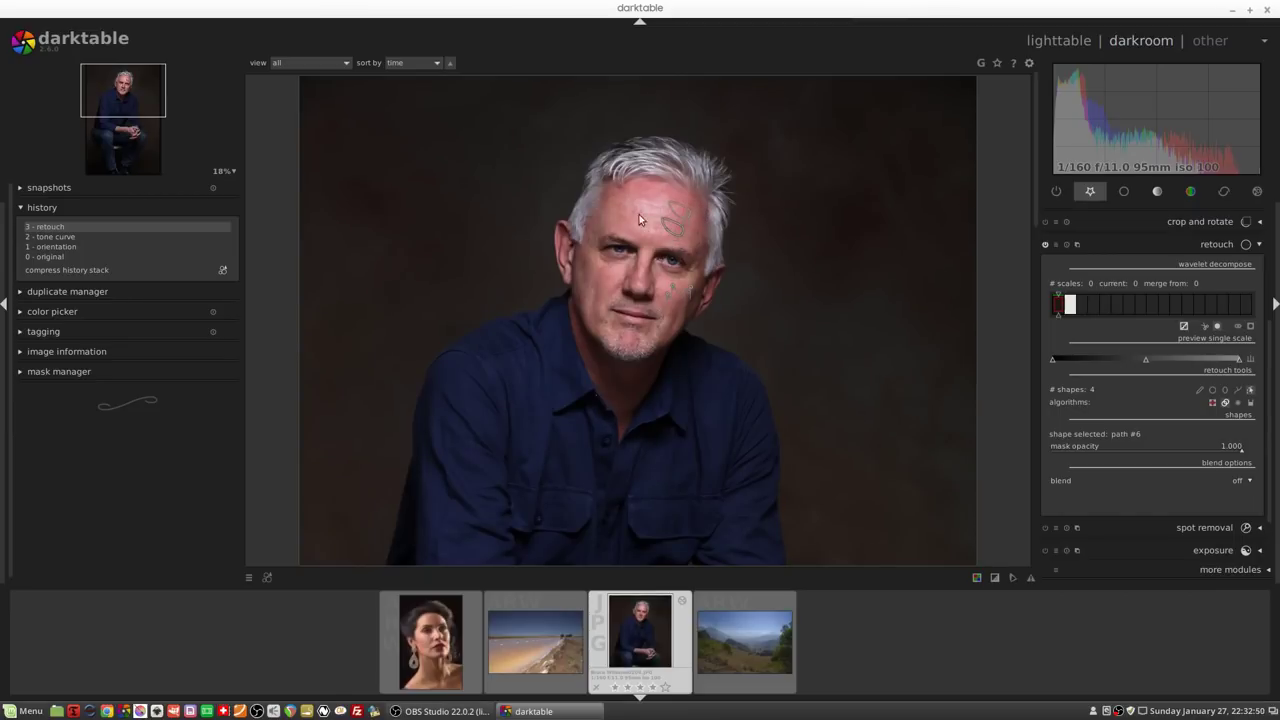
scroll(640, 213, "up", 2)
scroll(642, 211, "up", 4)
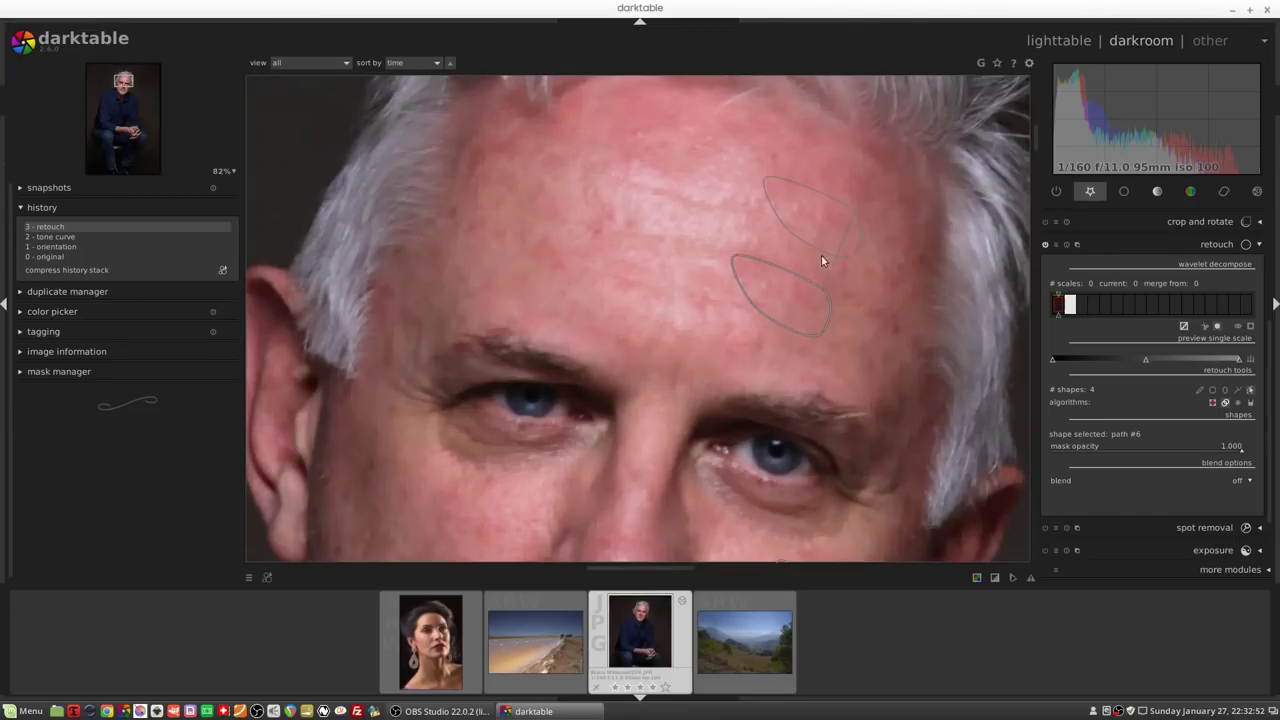
left_click(1250, 390)
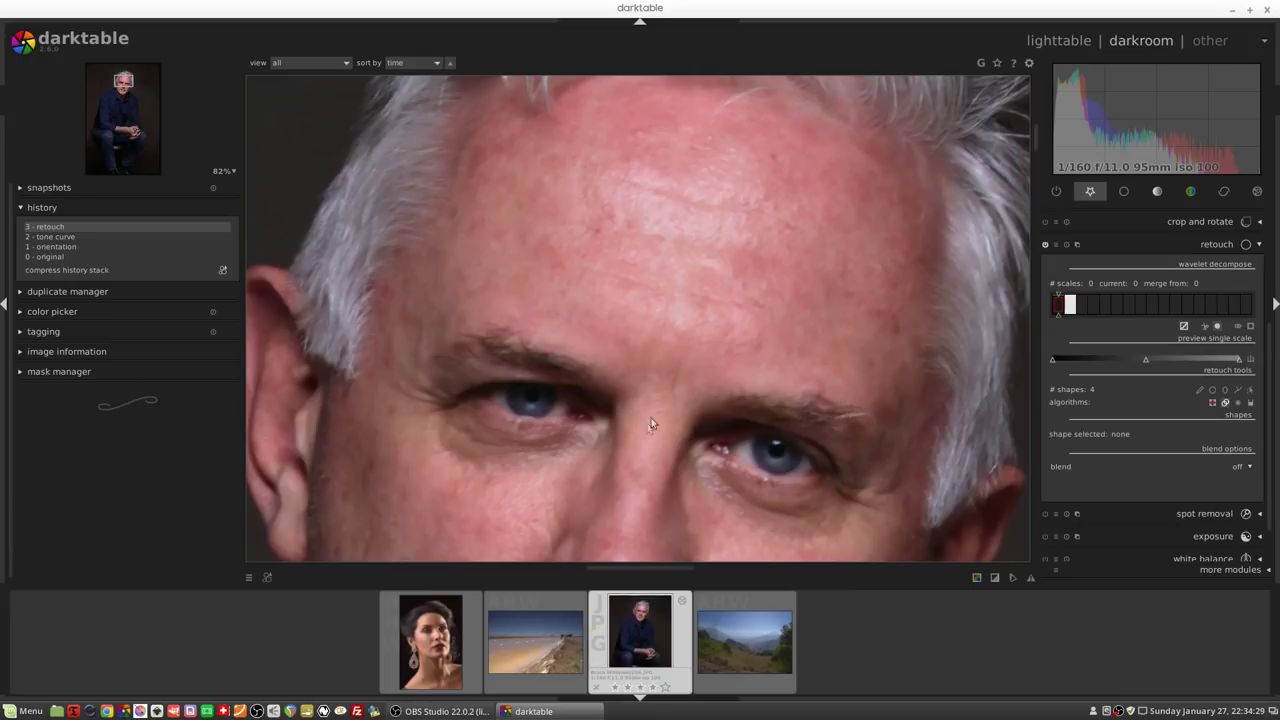
Step: Try blurring the skin below the corner of the mouth with a gaussian circle shape on the original image
left_click_drag(650, 424, 774, 220)
left_click_drag(671, 528, 717, 283)
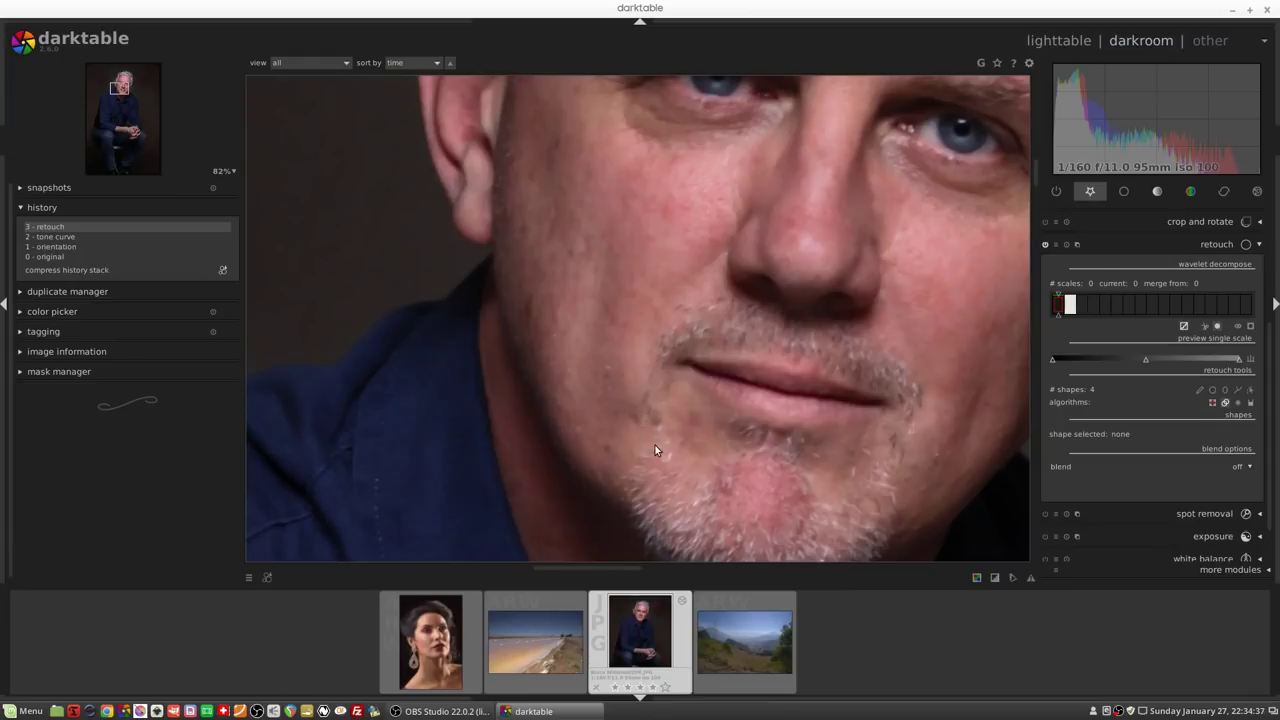
left_click(1238, 403)
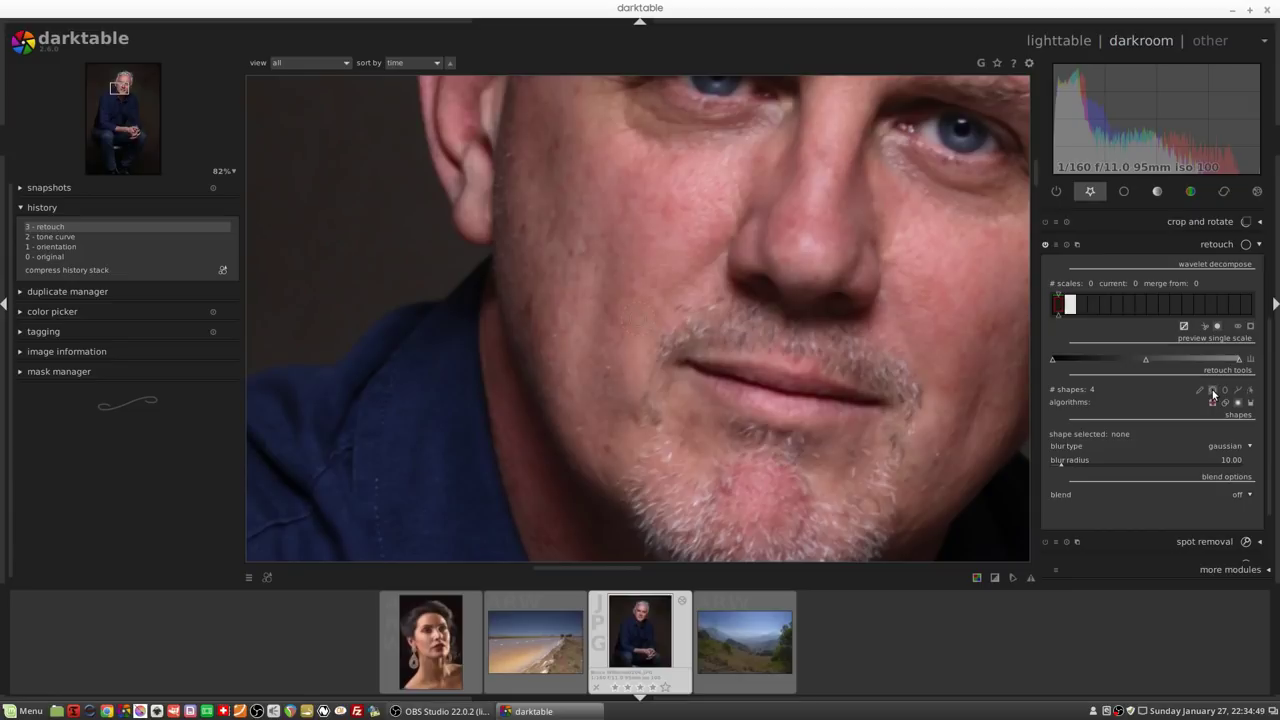
left_click(1212, 390)
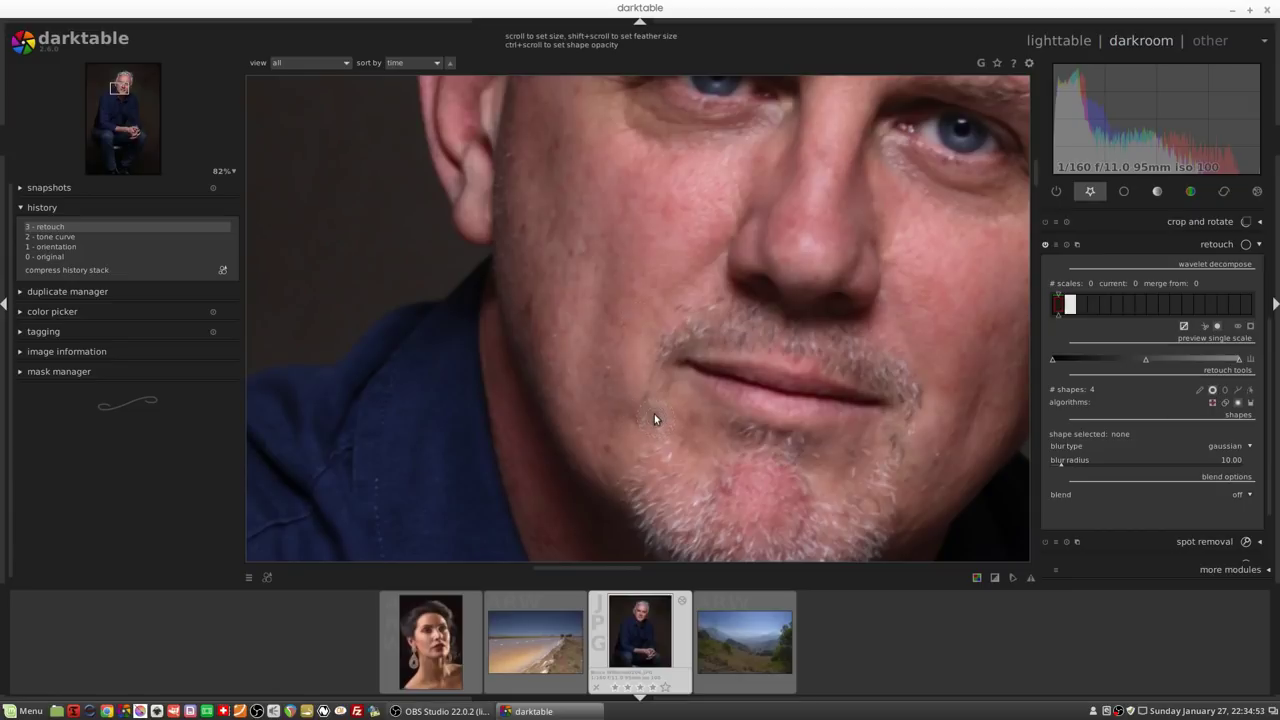
left_click(655, 422)
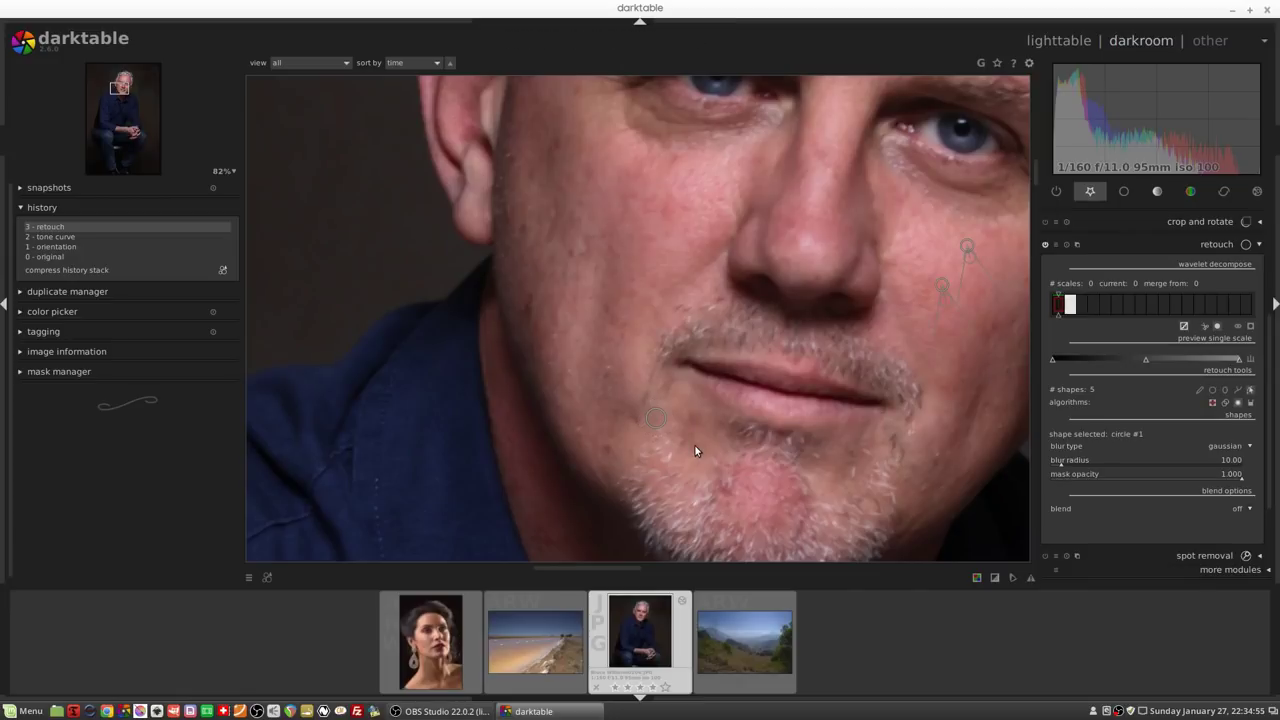
left_click(1250, 390)
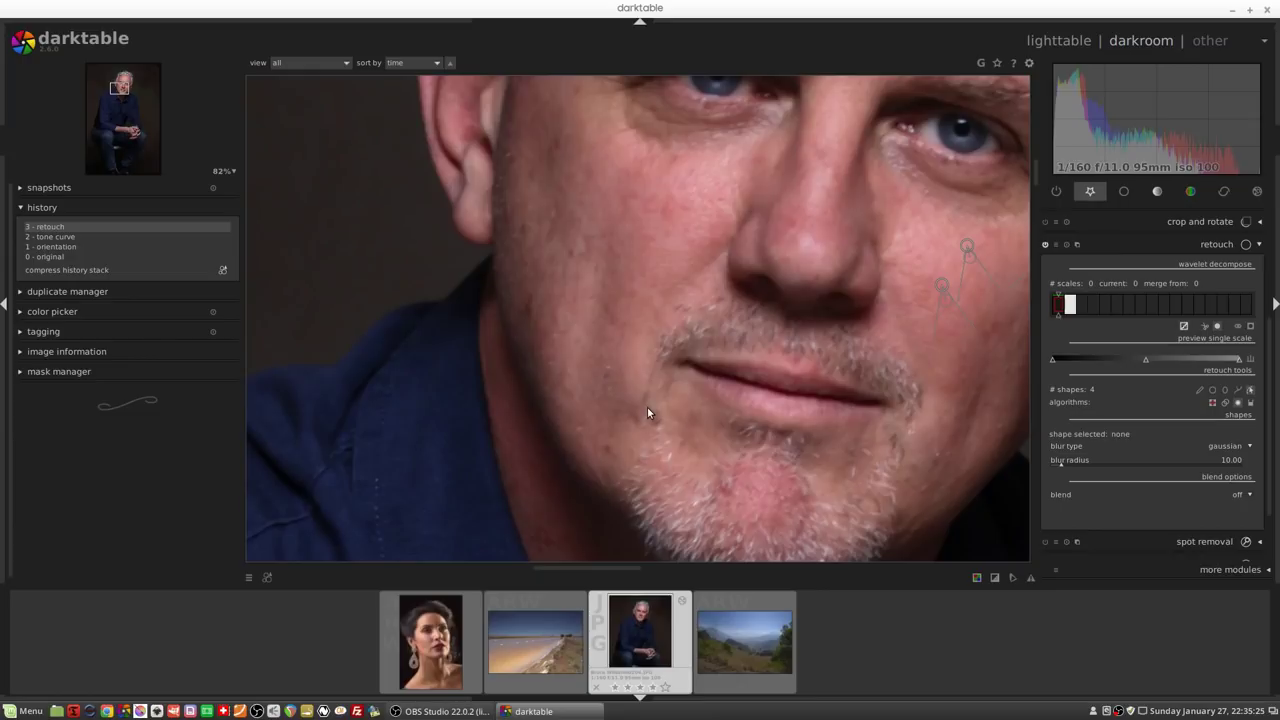
Step: Decompose the man's portrait into 5 wavelet scales and preview the single scales with auto levels
left_click_drag(1059, 316, 1097, 314)
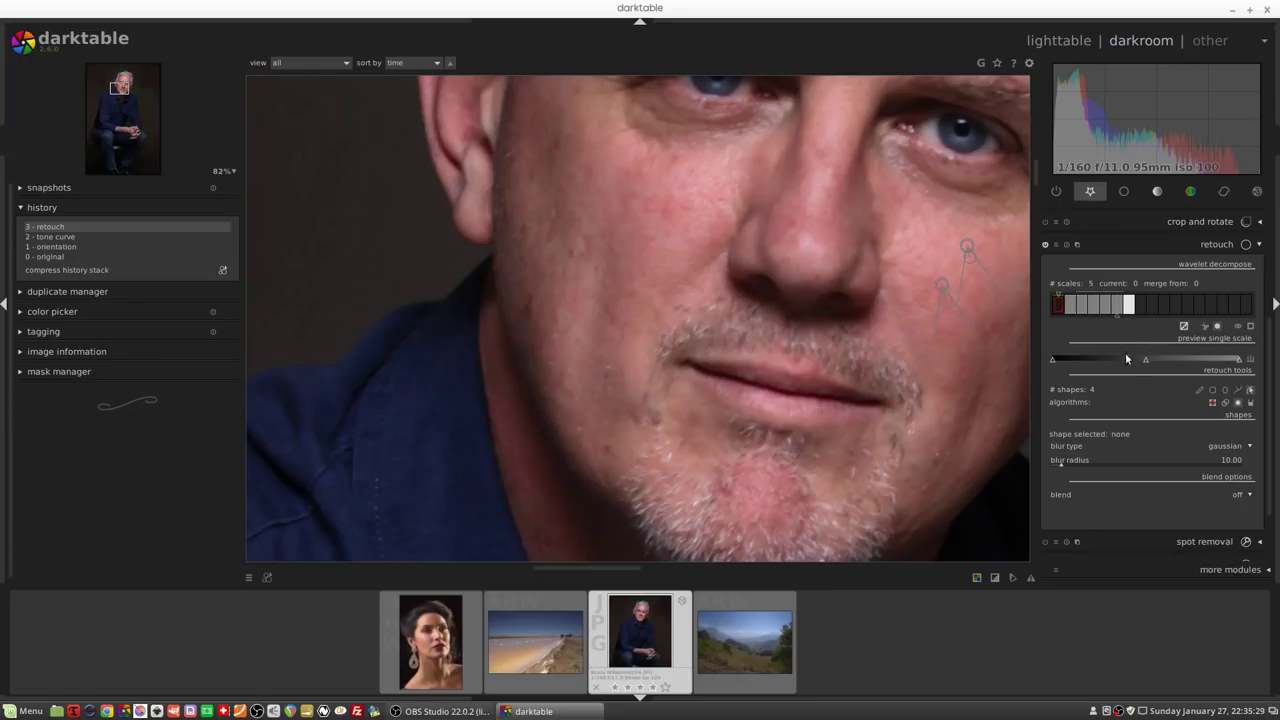
left_click(1184, 327)
left_click(1094, 304)
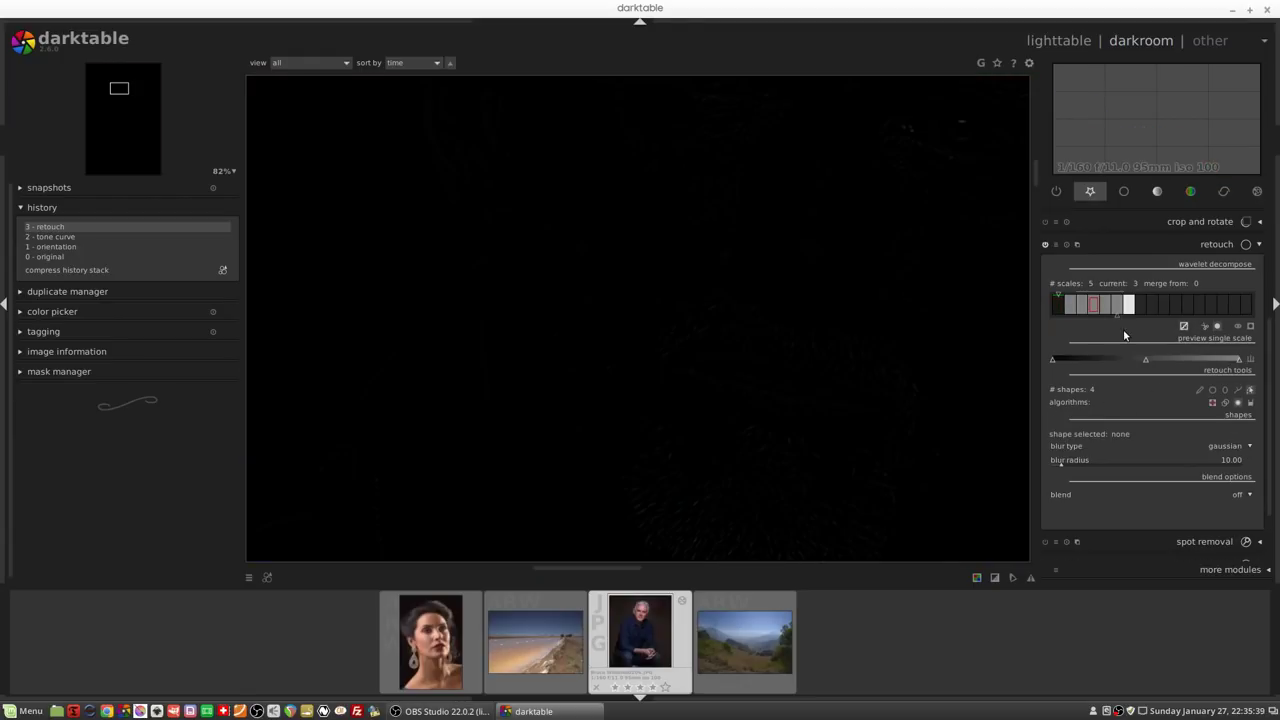
left_click(1250, 359)
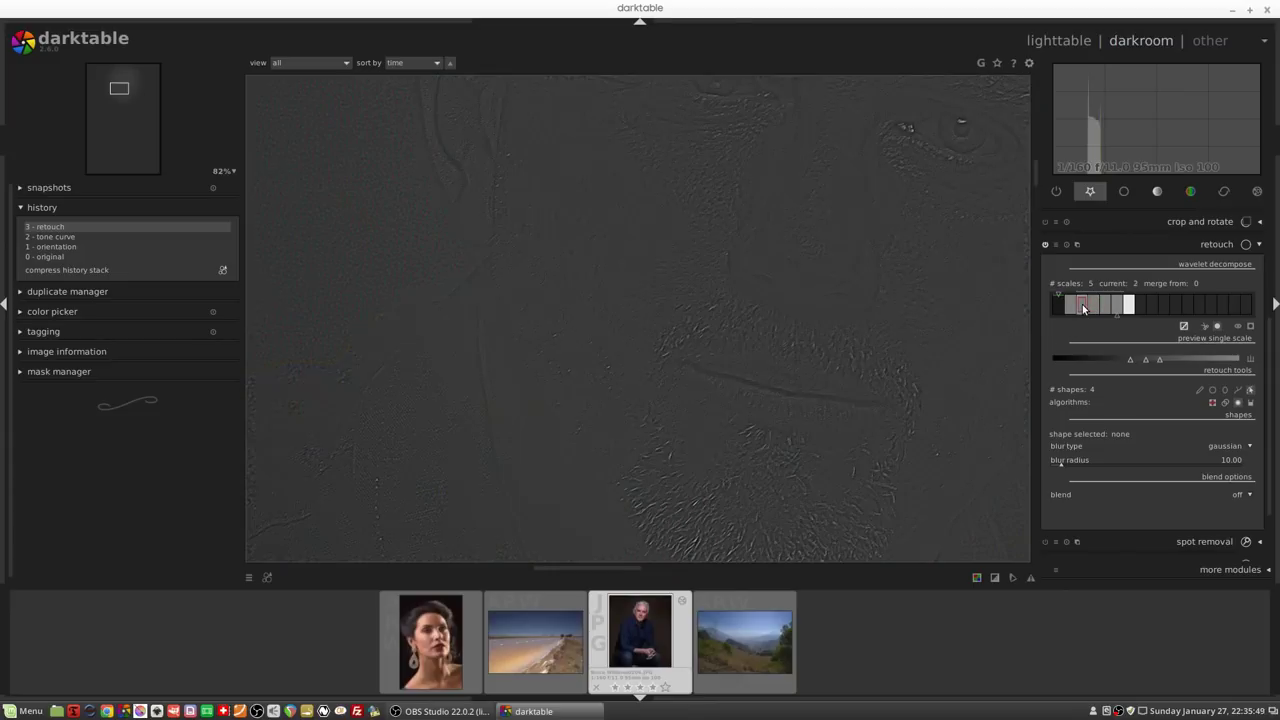
Step: Blur the skin below the mouth corner with a circle shape on wavelet scale 3, then return to the original image
left_click(1073, 310)
left_click(1082, 308)
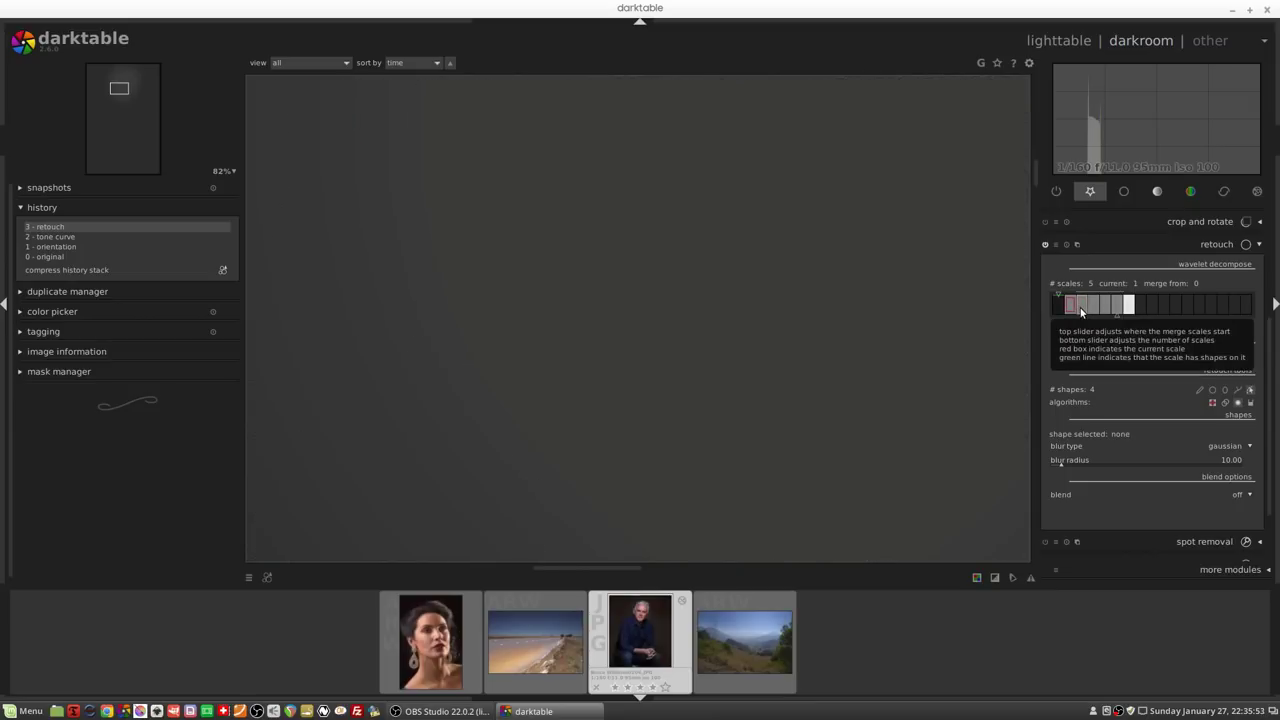
left_click(1092, 308)
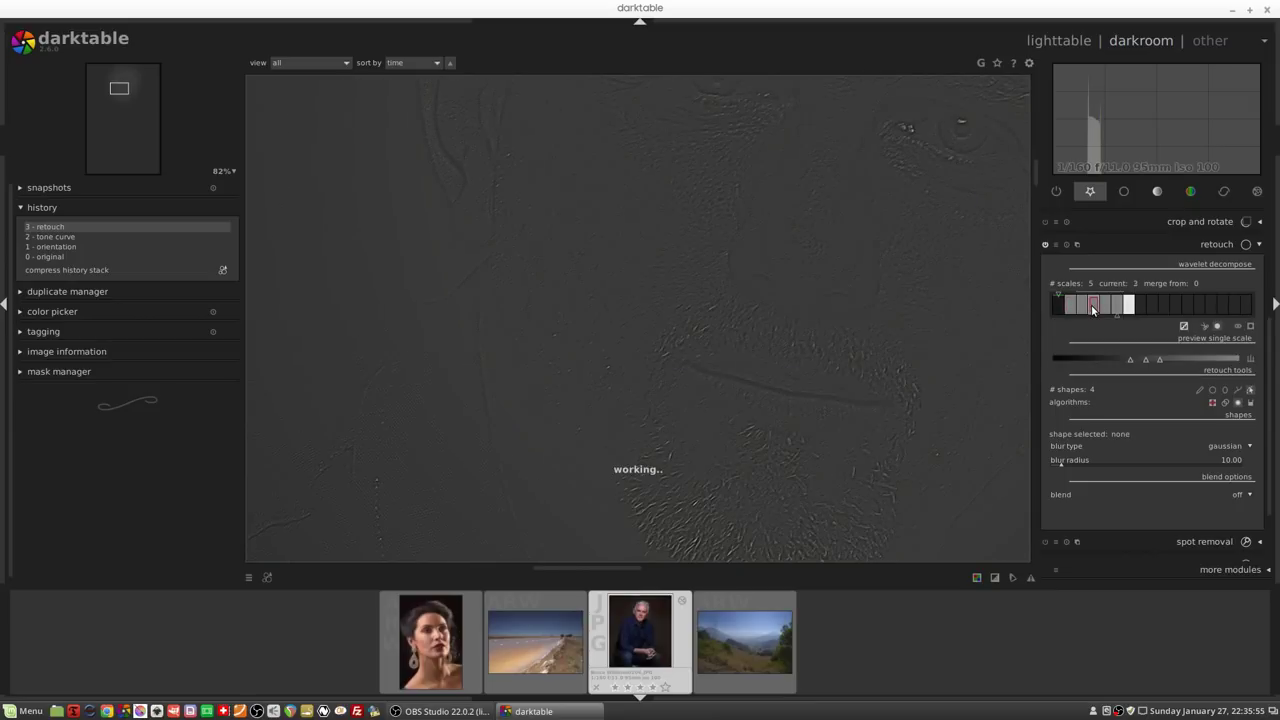
left_click(1239, 404)
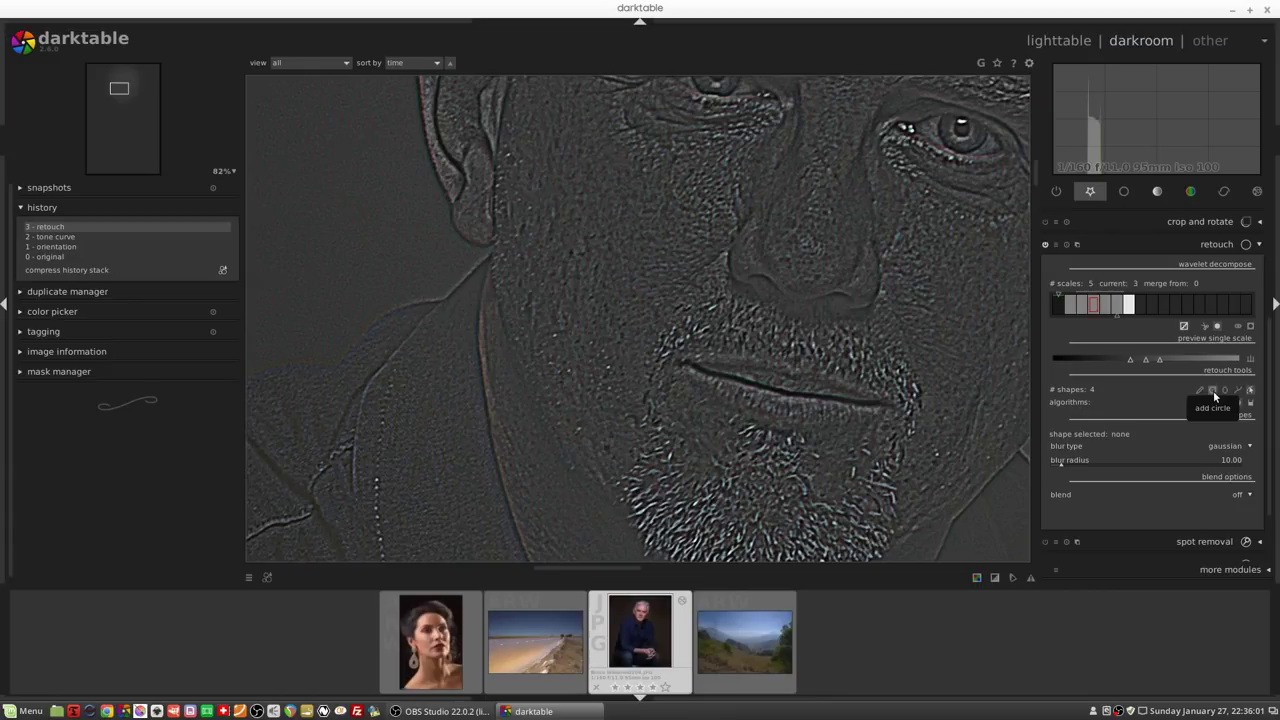
left_click(1213, 390)
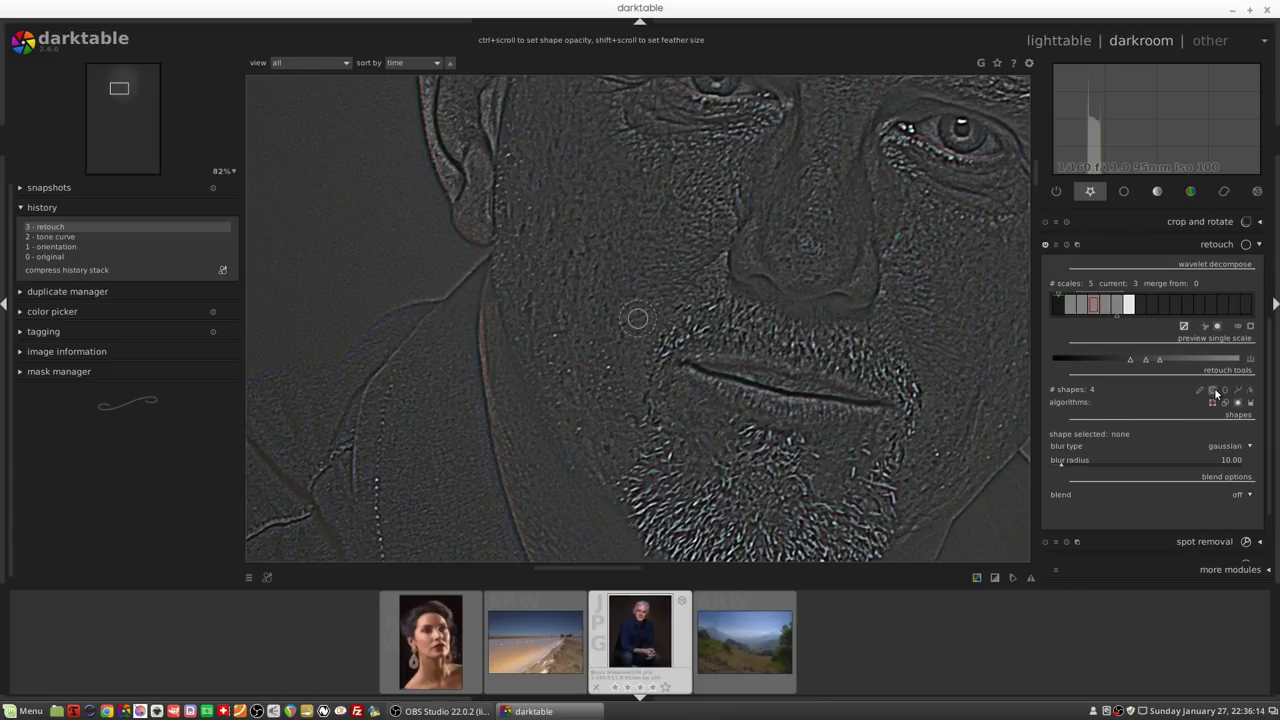
left_click(655, 422)
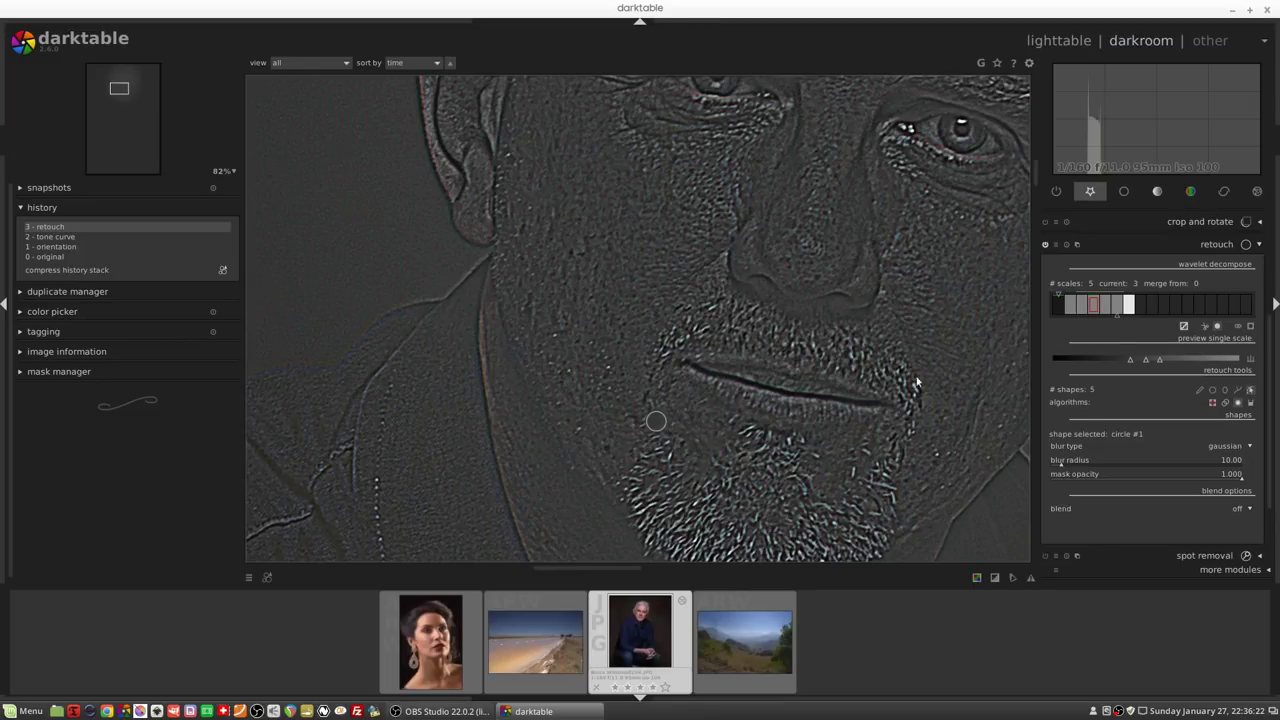
left_click(1057, 306)
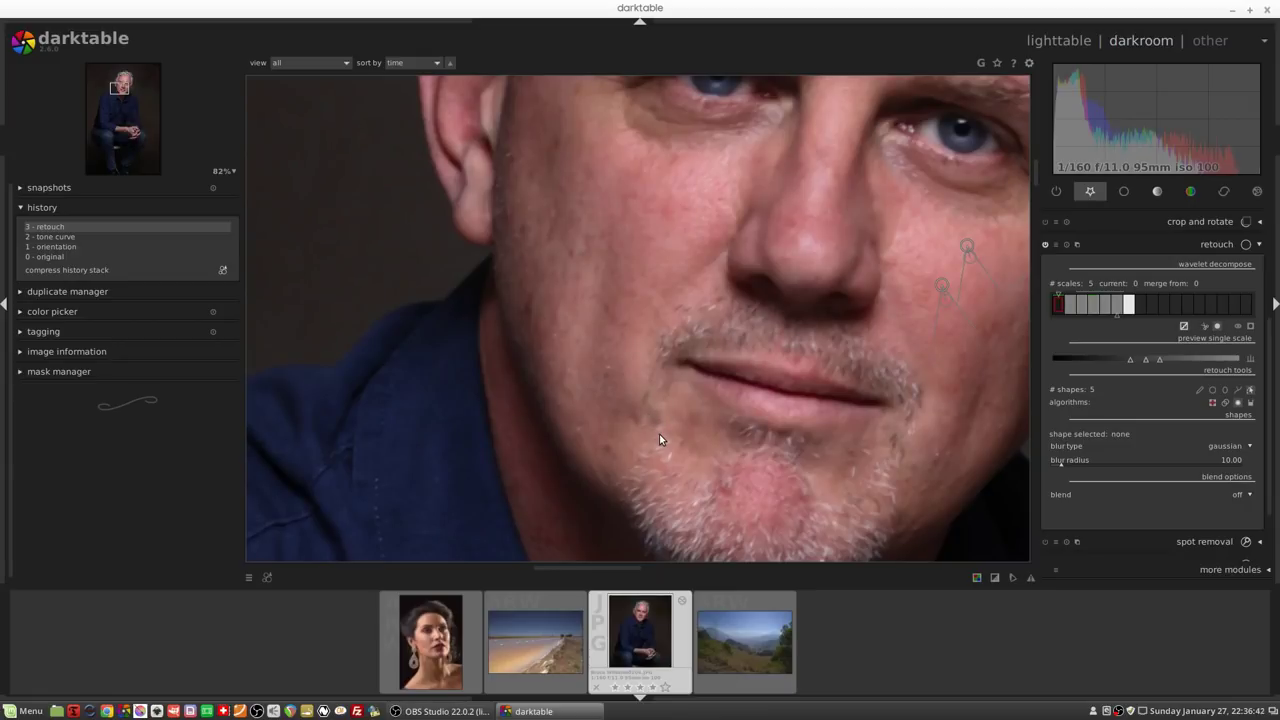
Step: Add a blur circle over the same skin patch on wavelet scale 4, then return to the original image
left_click(1104, 310)
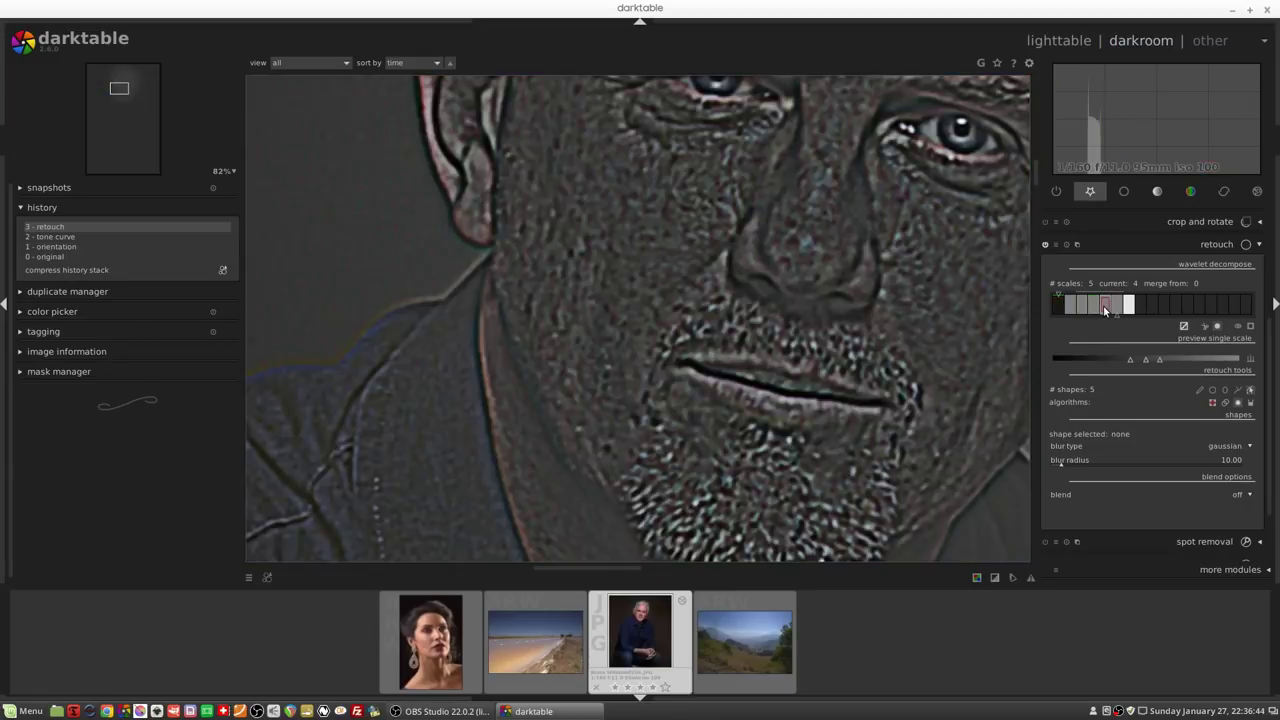
left_click(1212, 391)
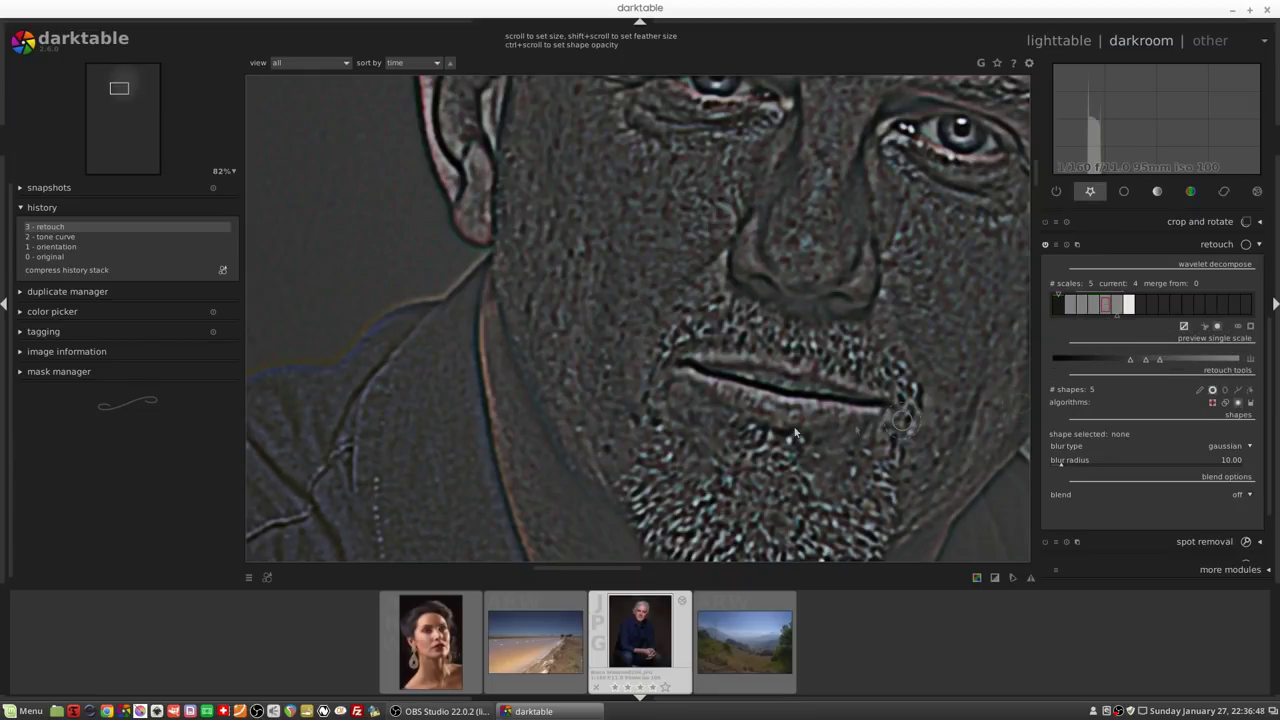
left_click(657, 426)
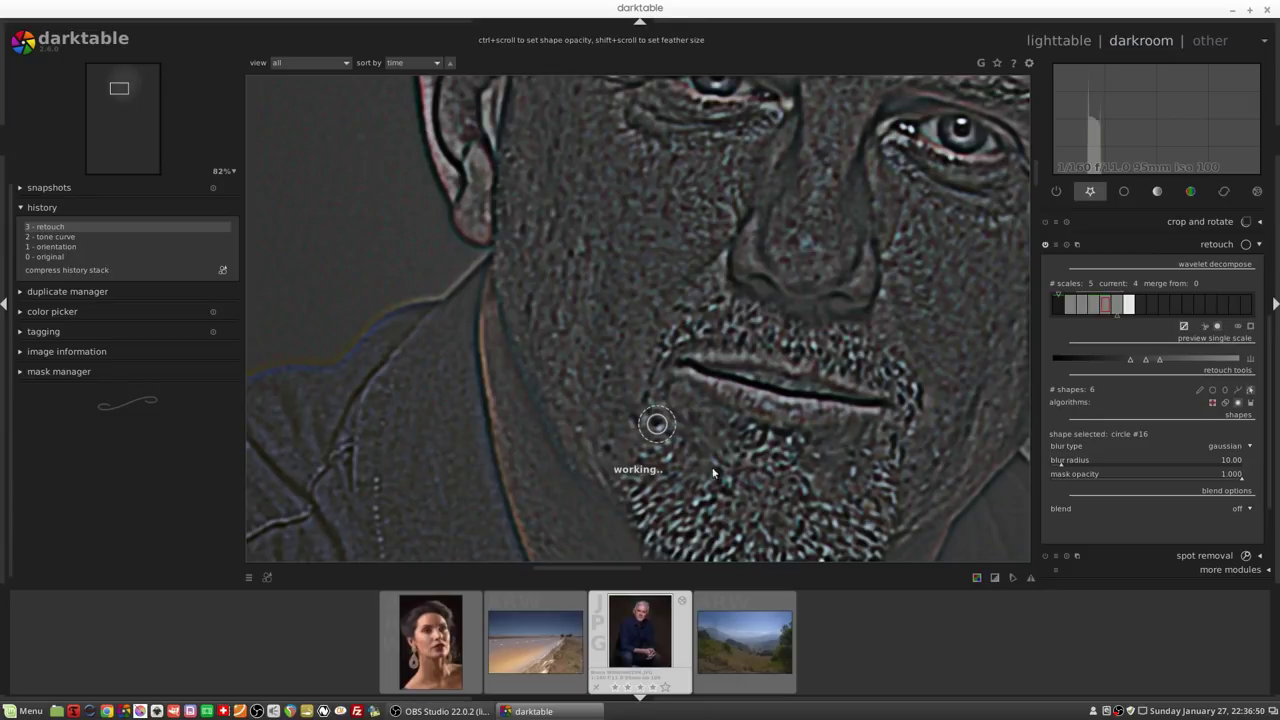
left_click(1057, 305)
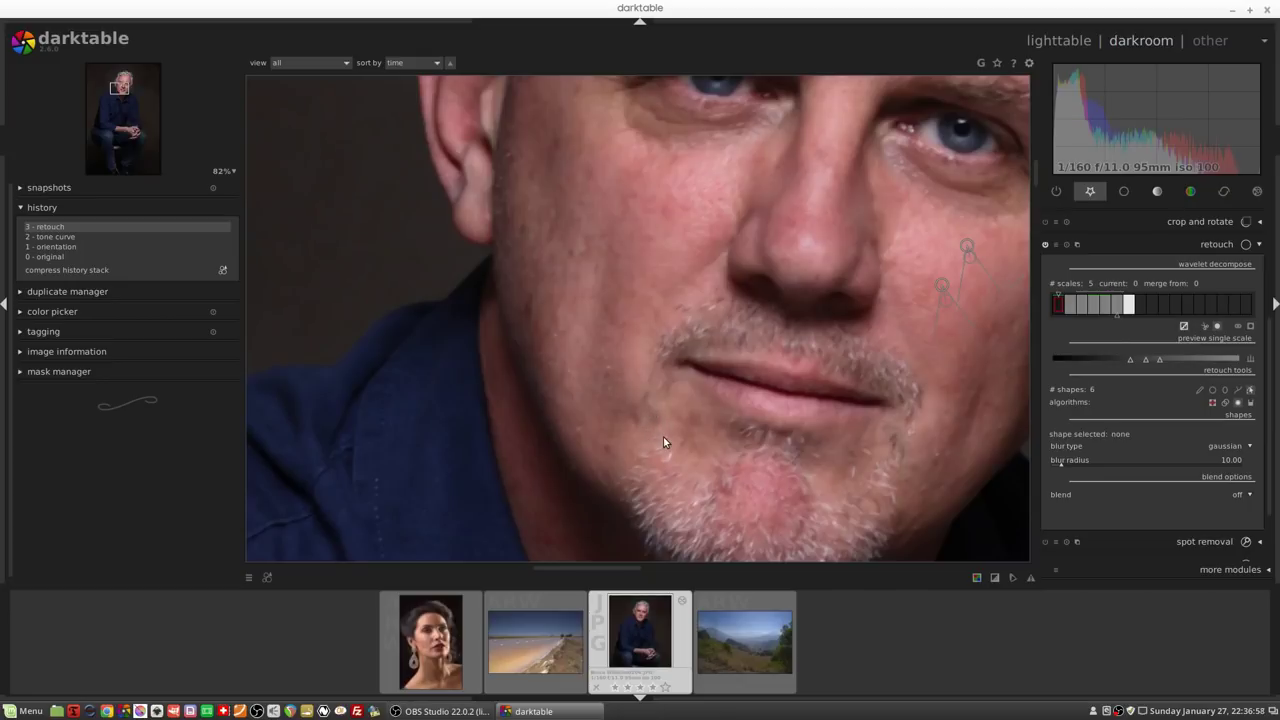
Step: Leave the man's portrait and open the portrait of the woman with earrings for editing
scroll(790, 323, "down", 5)
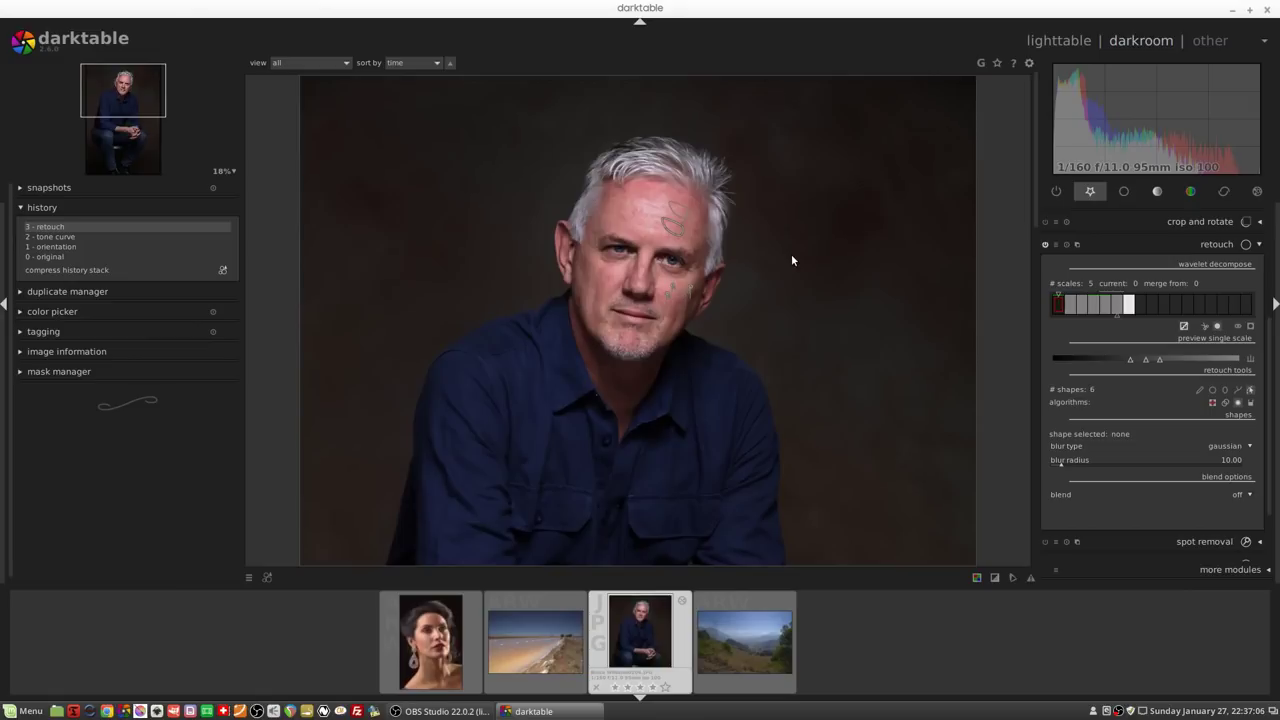
scroll(791, 260, "down", 2)
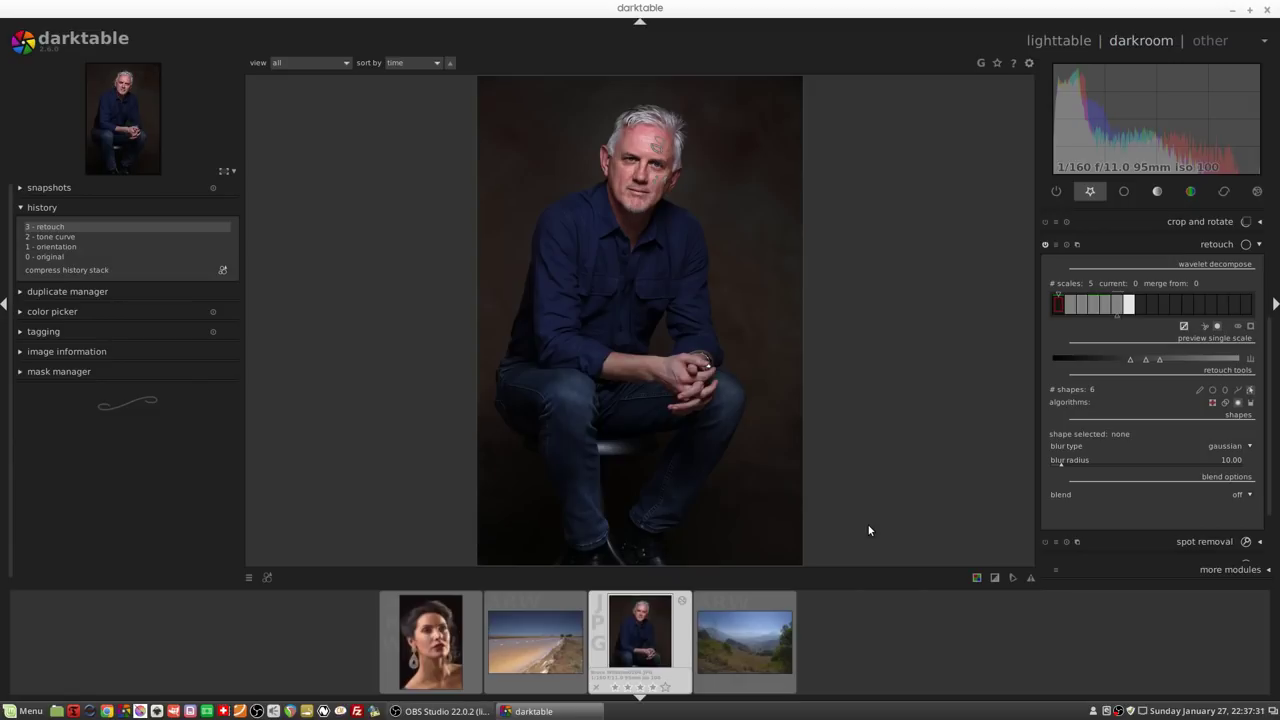
left_click(538, 600)
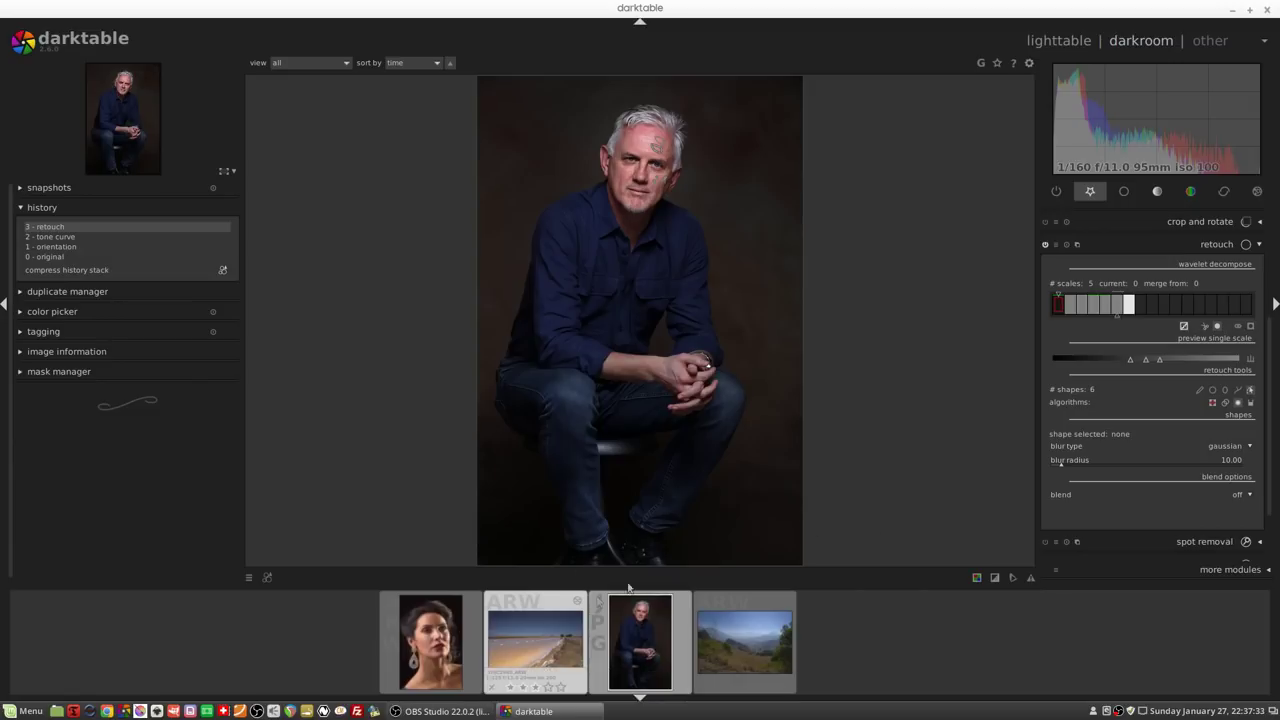
key("BackSpace")
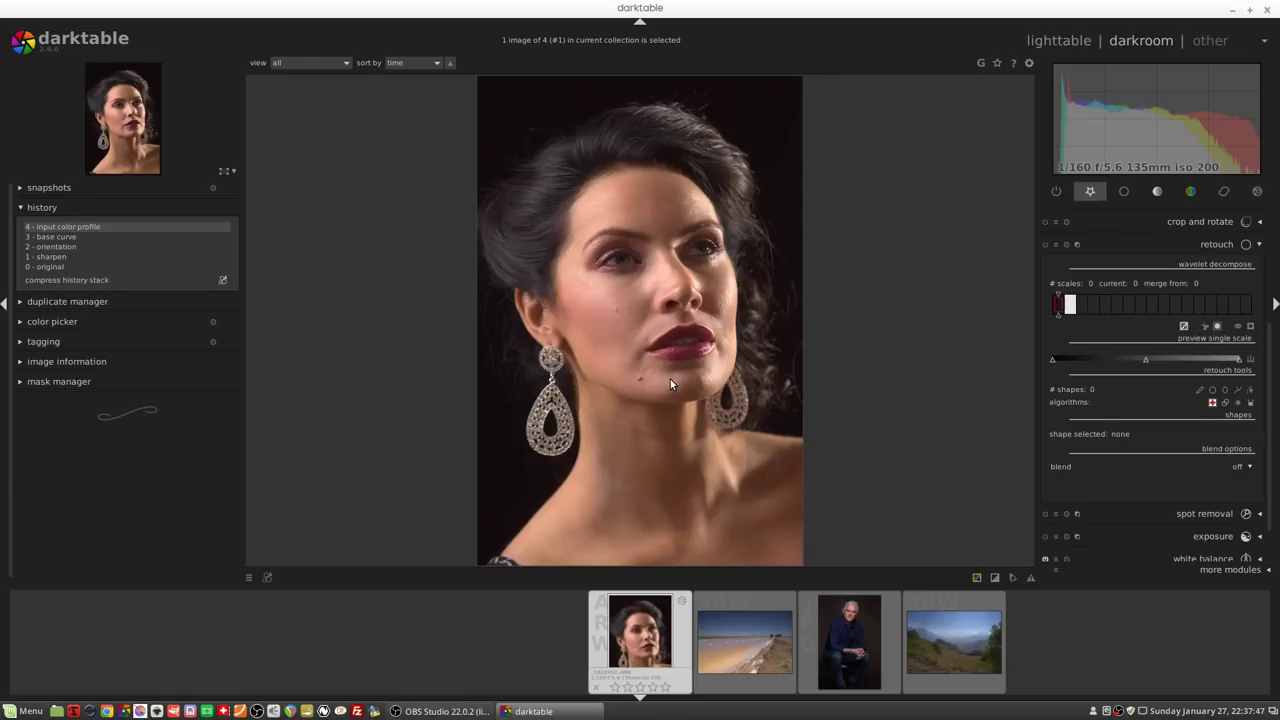
Step: Decompose the woman's portrait into 6 wavelet scales and preview scales 1 to 3 around the chin mole with auto levels
scroll(638, 385, "up", 5)
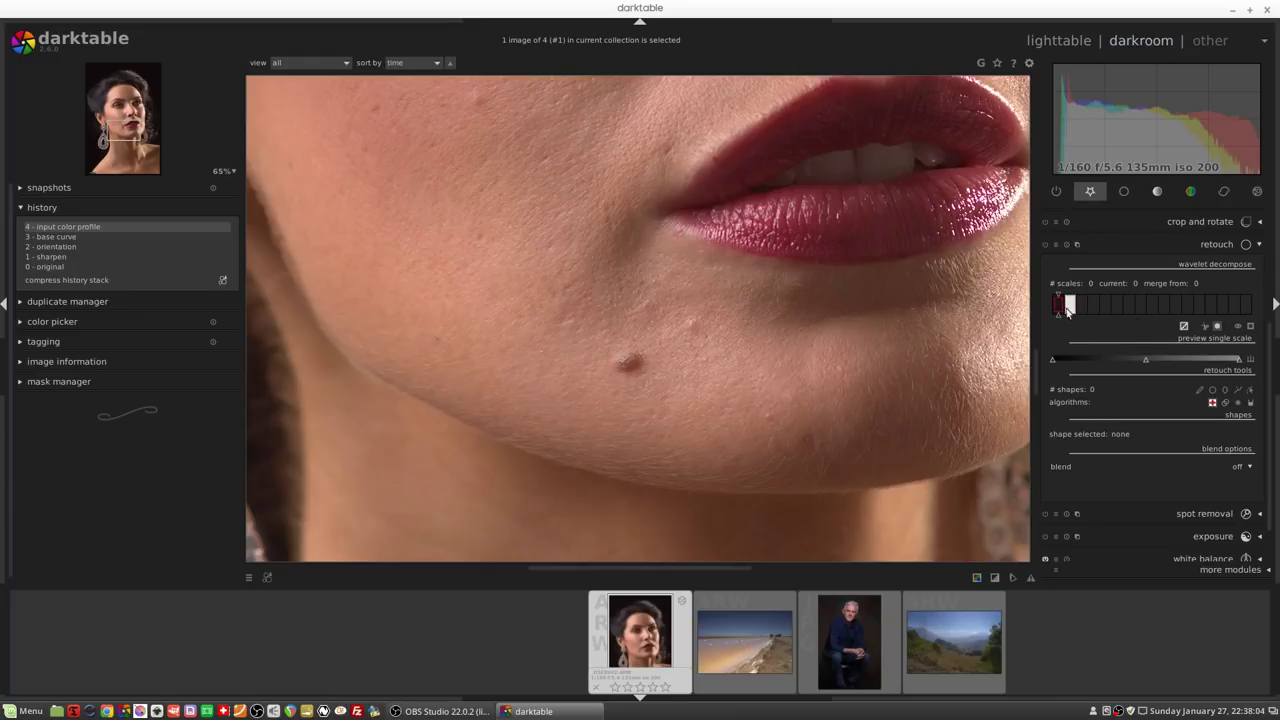
left_click_drag(1058, 320, 1127, 327)
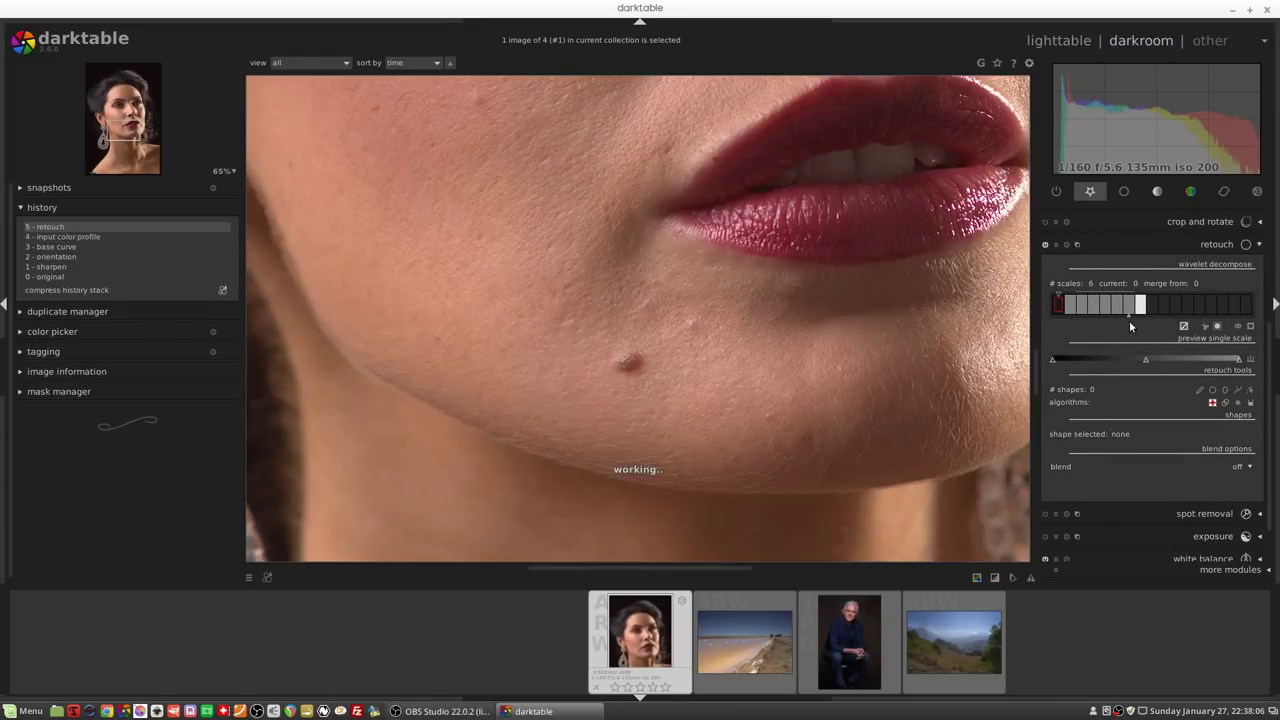
left_click(1184, 327)
left_click(1071, 305)
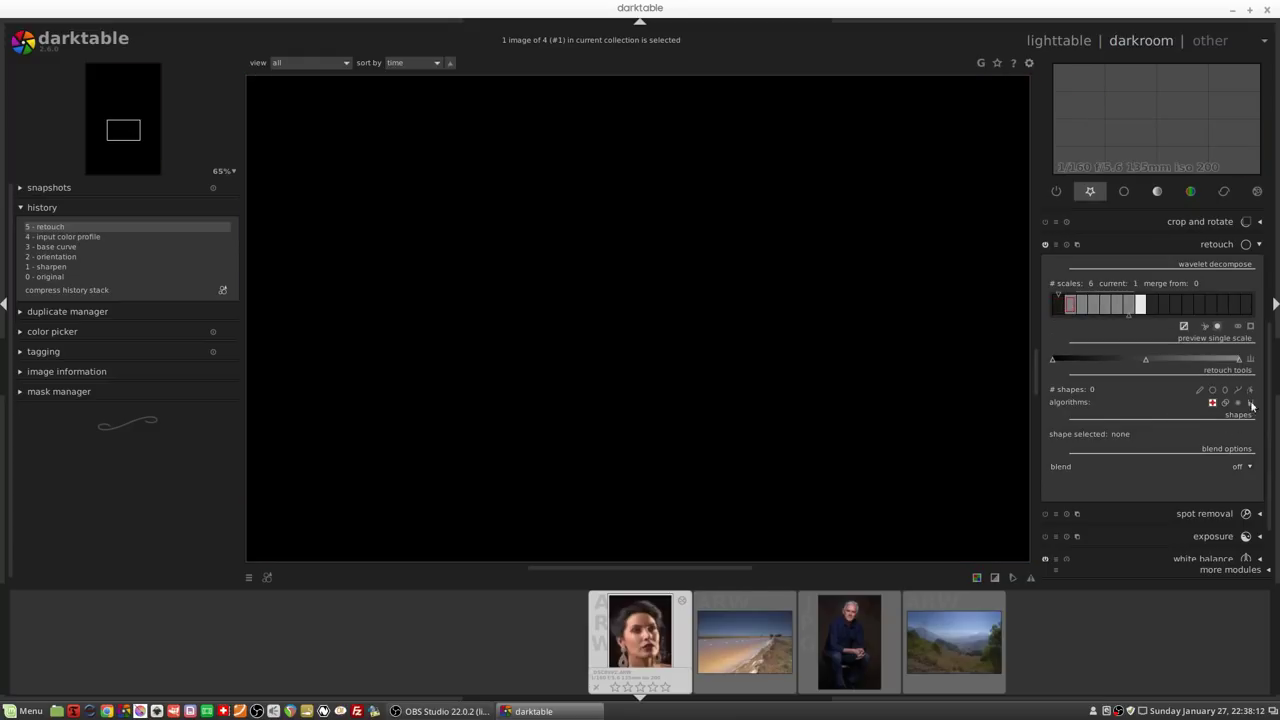
left_click(1250, 360)
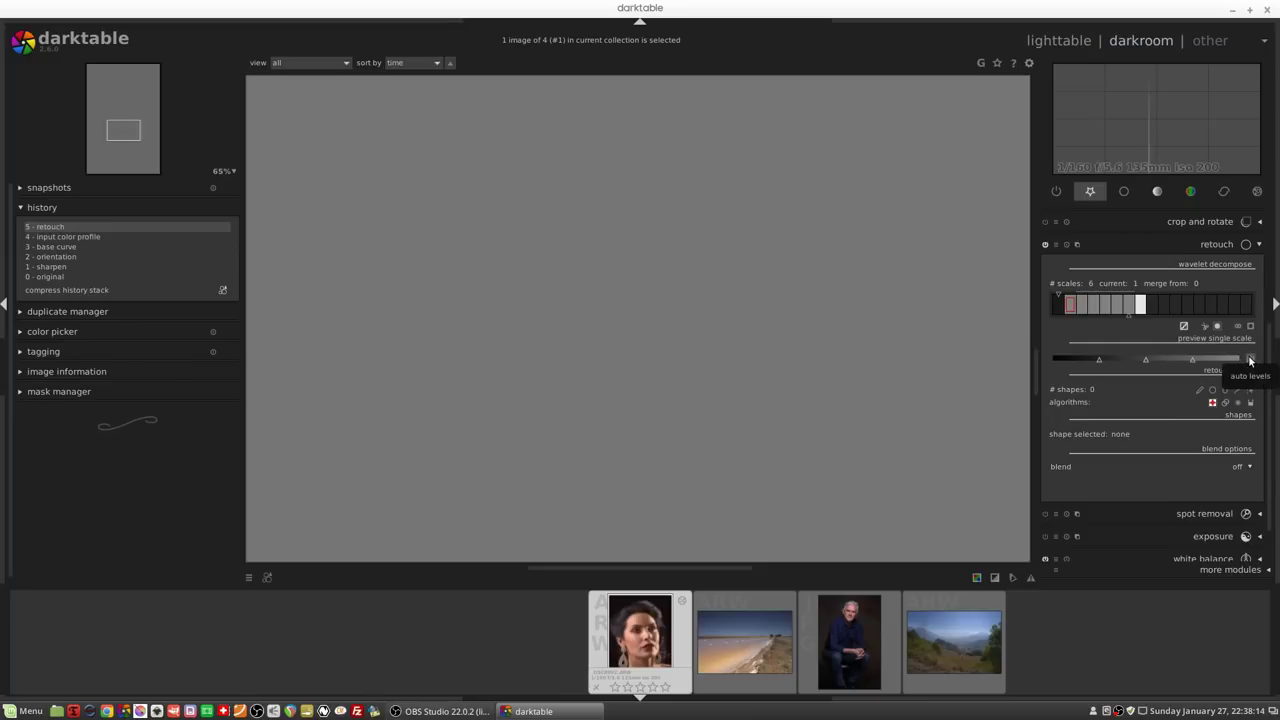
left_click(1082, 306)
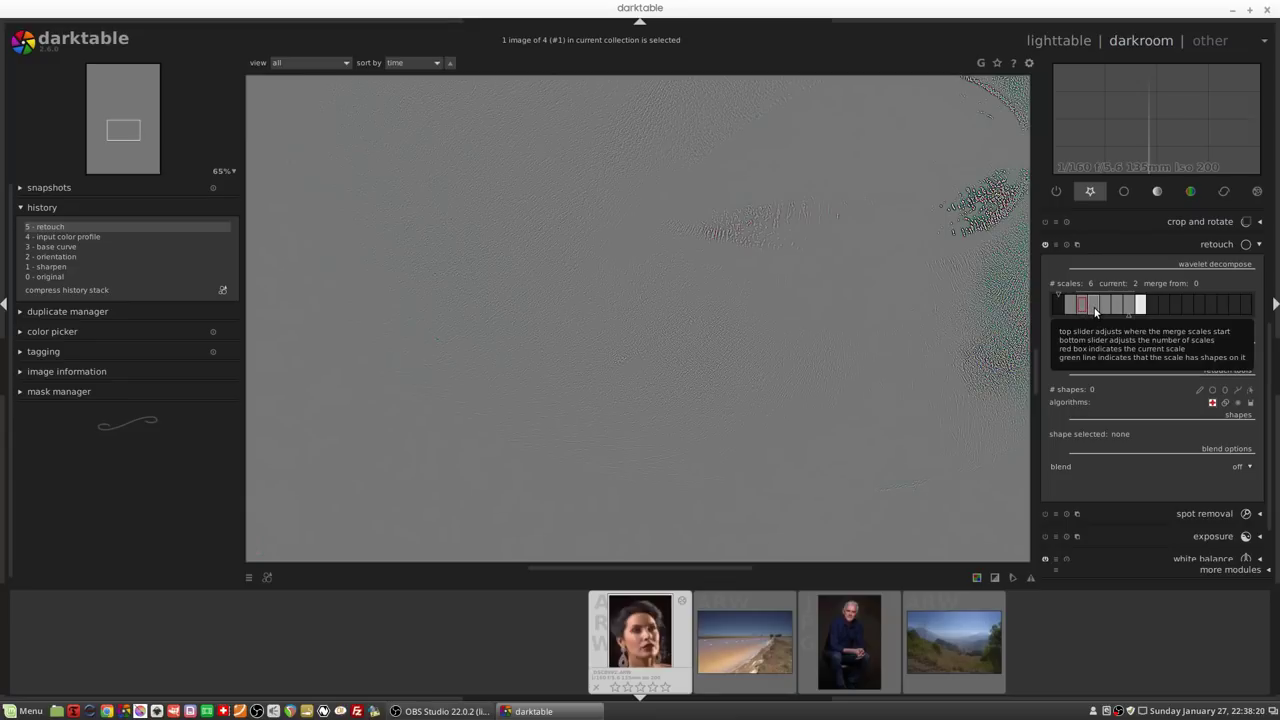
left_click(1095, 306)
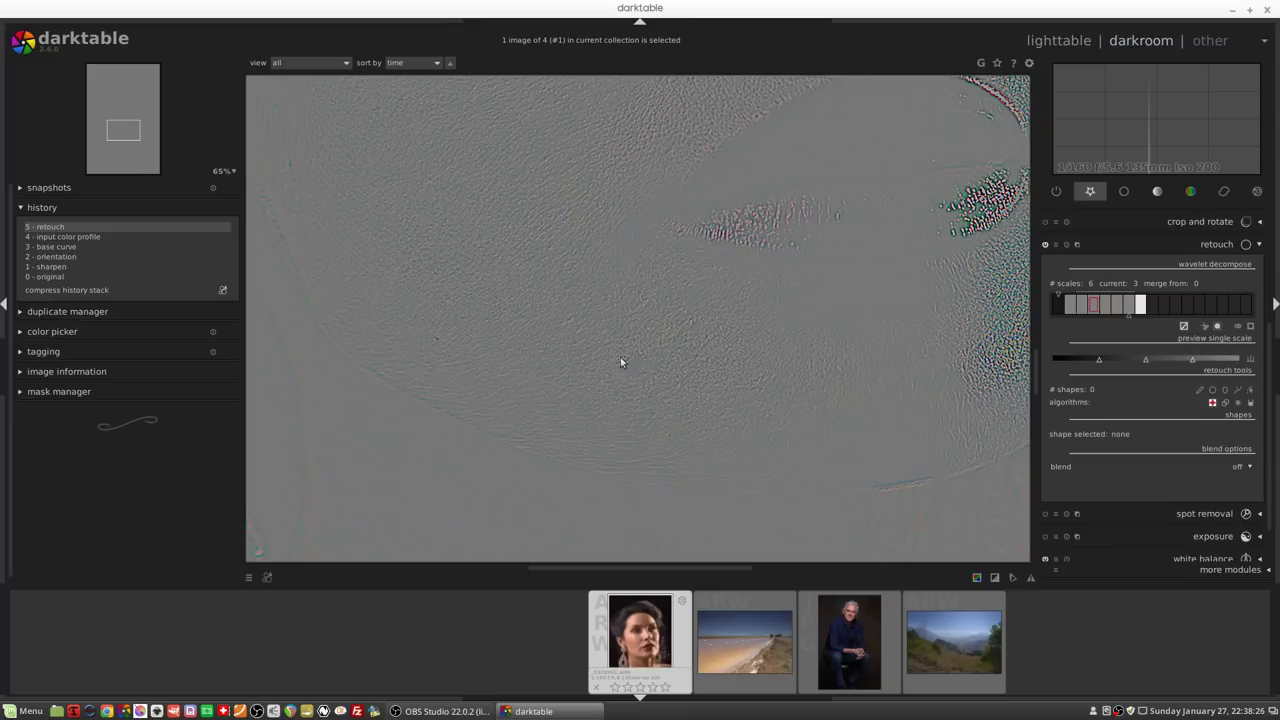
Step: Heal the chin mole with one circle shape on wavelet scale 3 and another on scale 4
left_click(1212, 390)
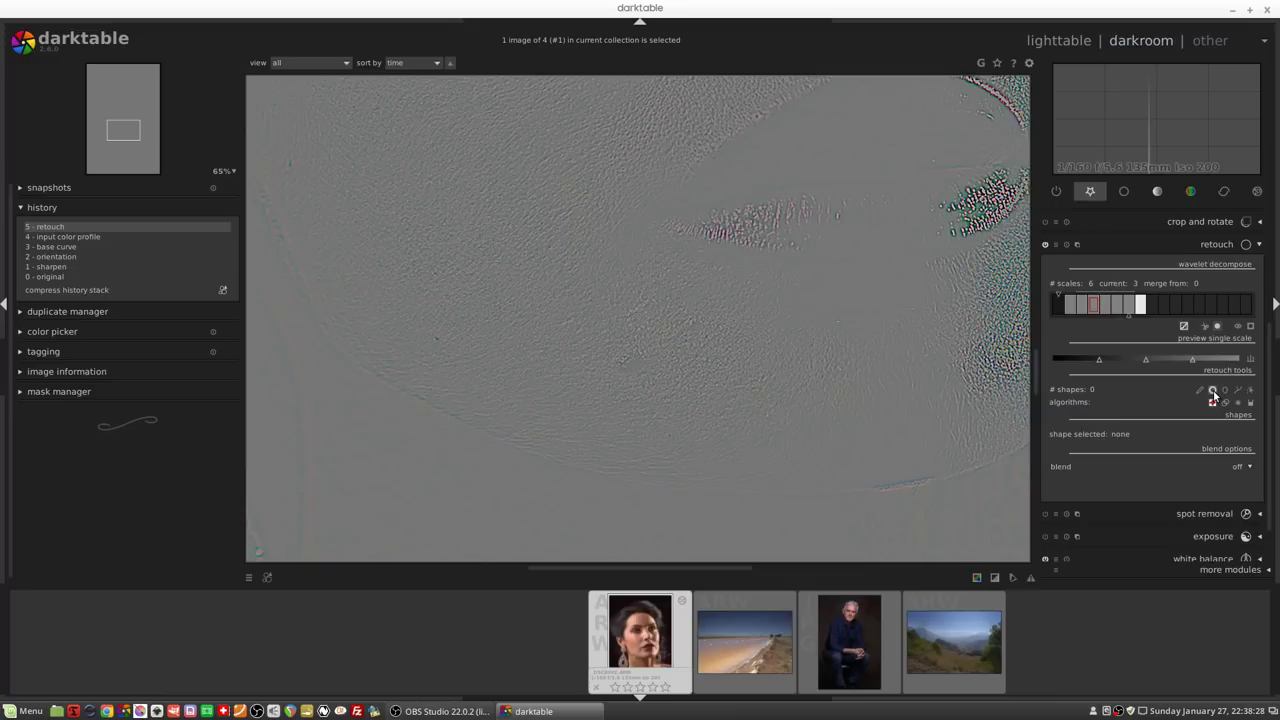
left_click(637, 367)
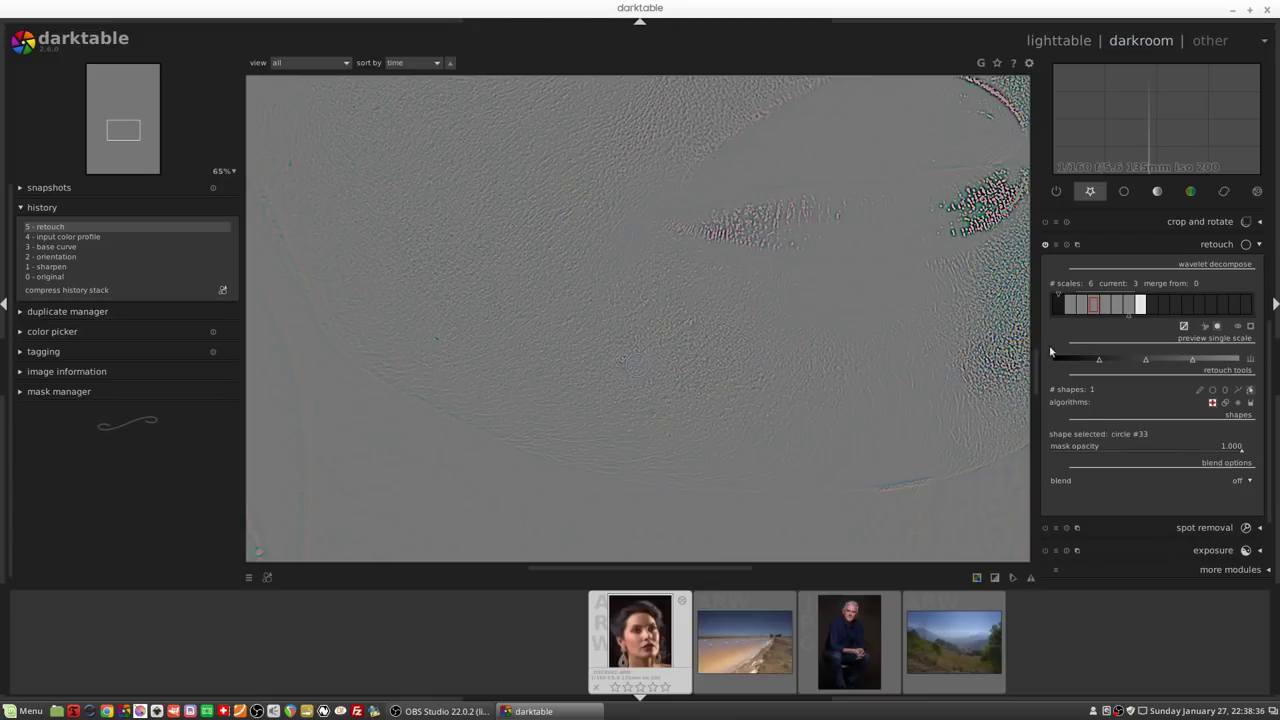
left_click(1104, 308)
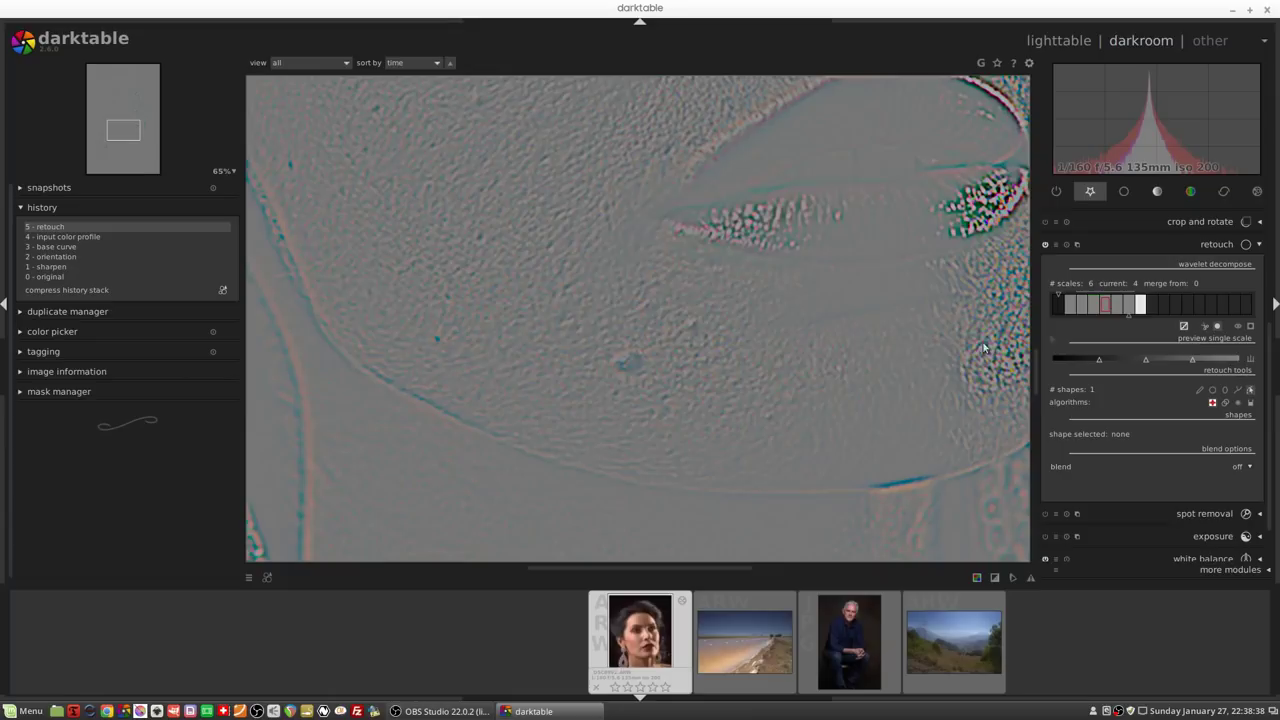
left_click(1212, 389)
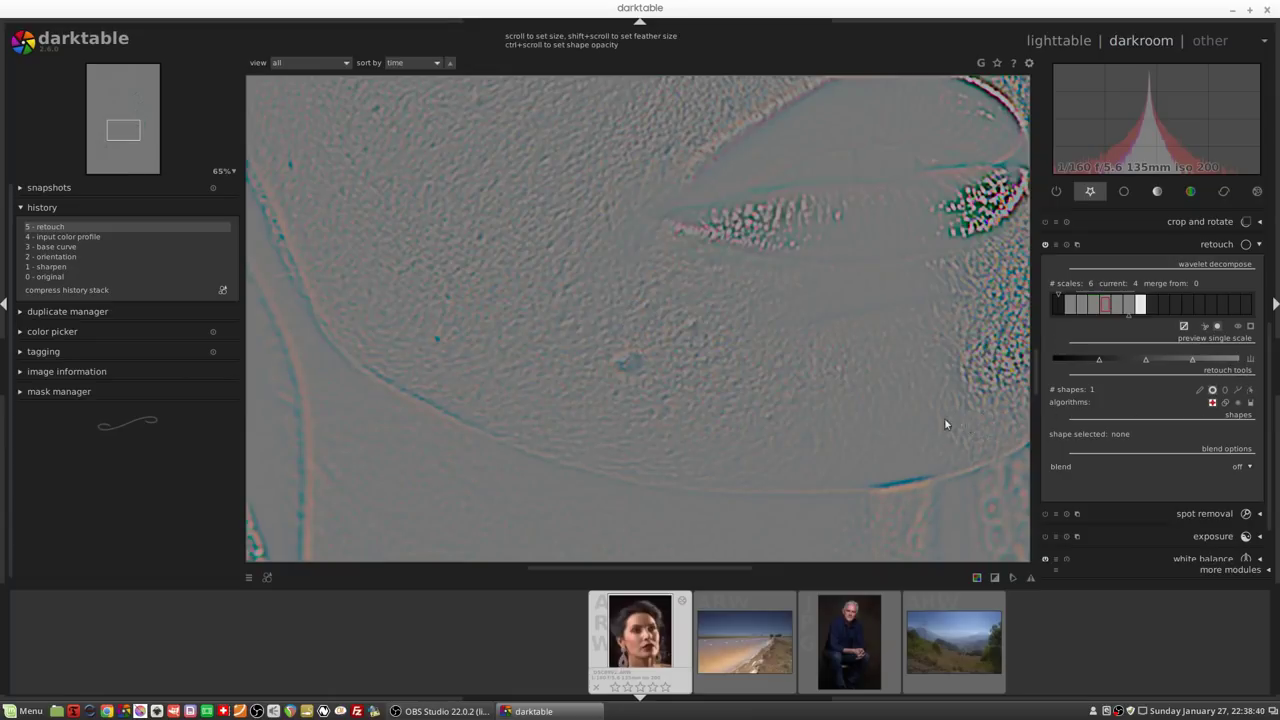
left_click(631, 365)
Step: Add heal circles over the chin mole on wavelet scales 5 and 6, then return to the original image
left_click(1117, 304)
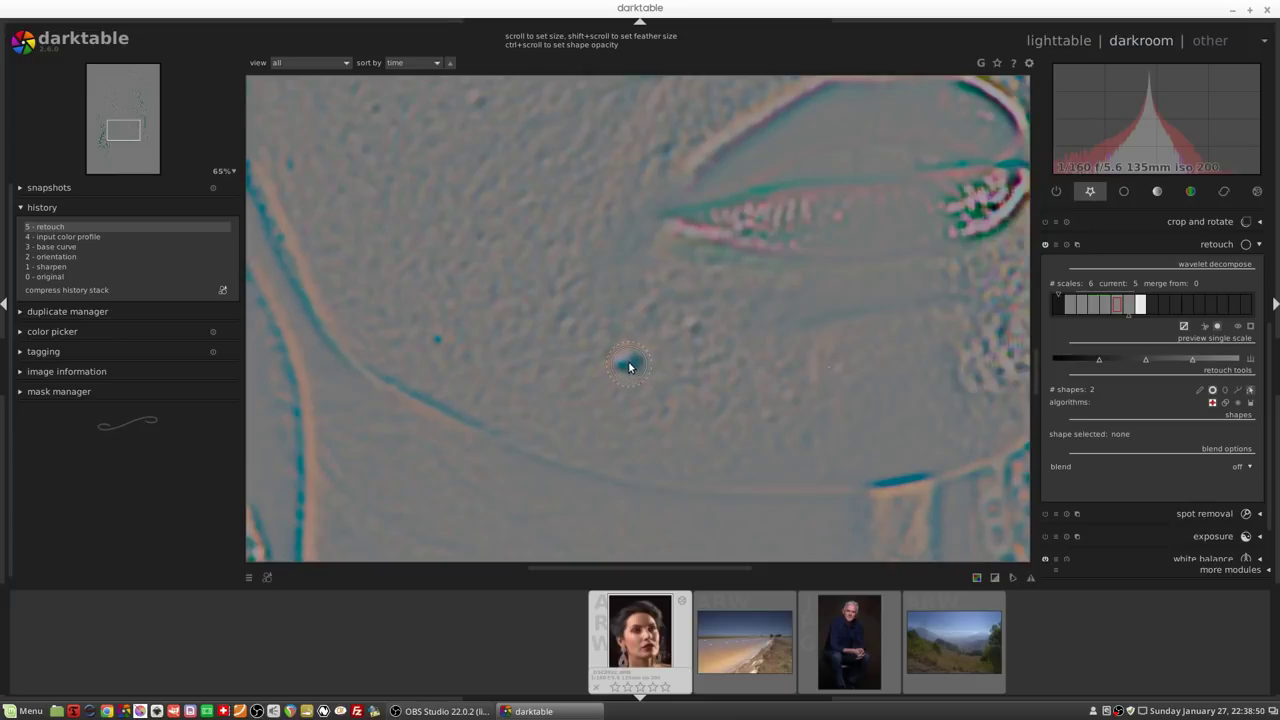
left_click(627, 364)
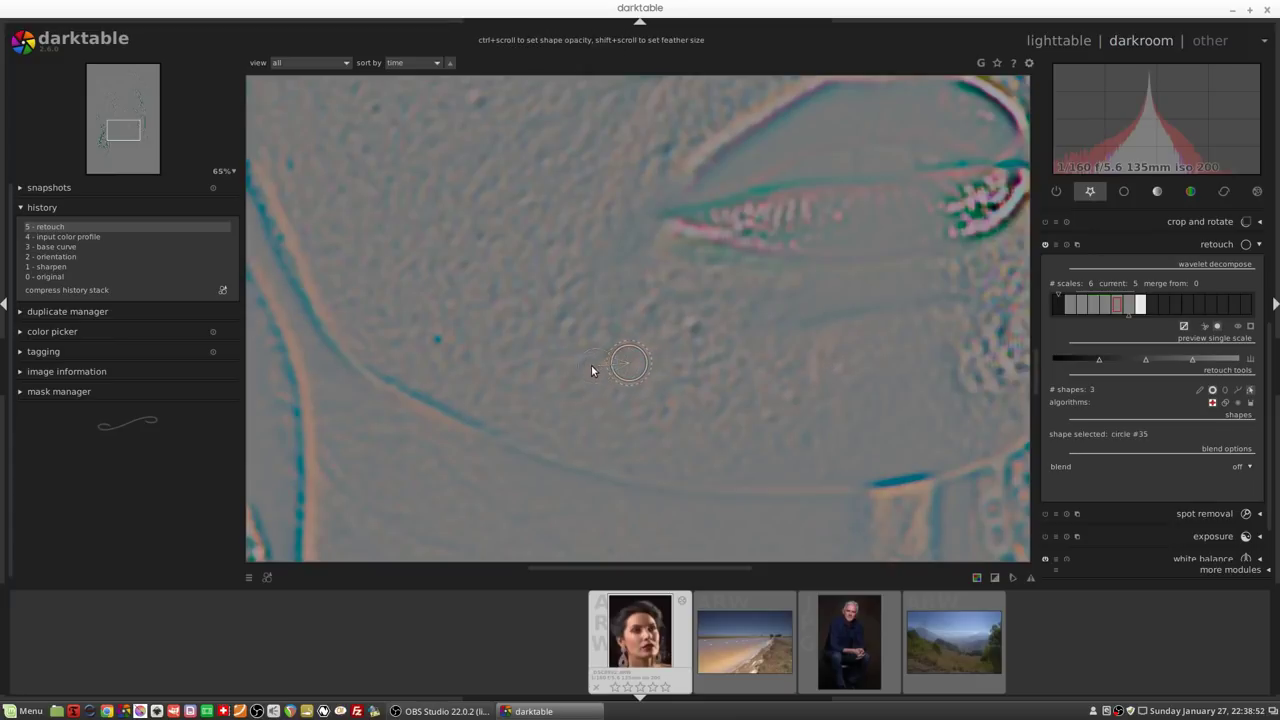
left_click(1128, 306)
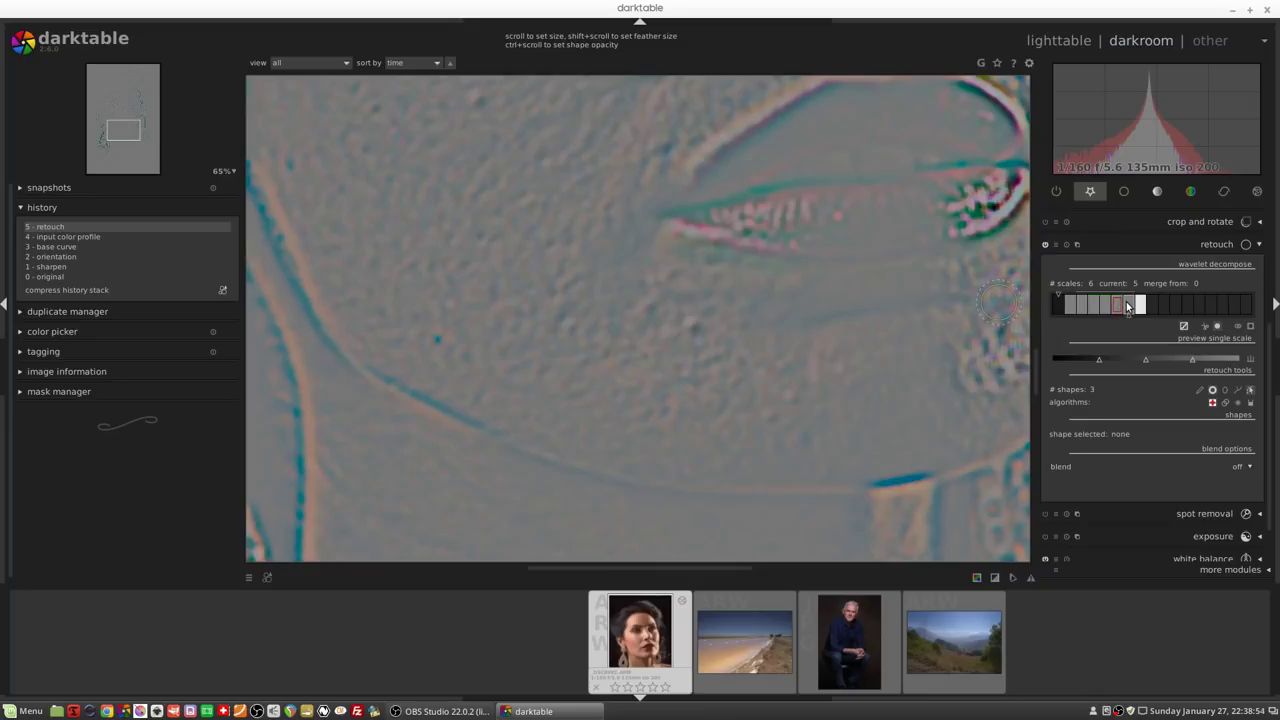
left_click(633, 369)
left_click(1058, 306)
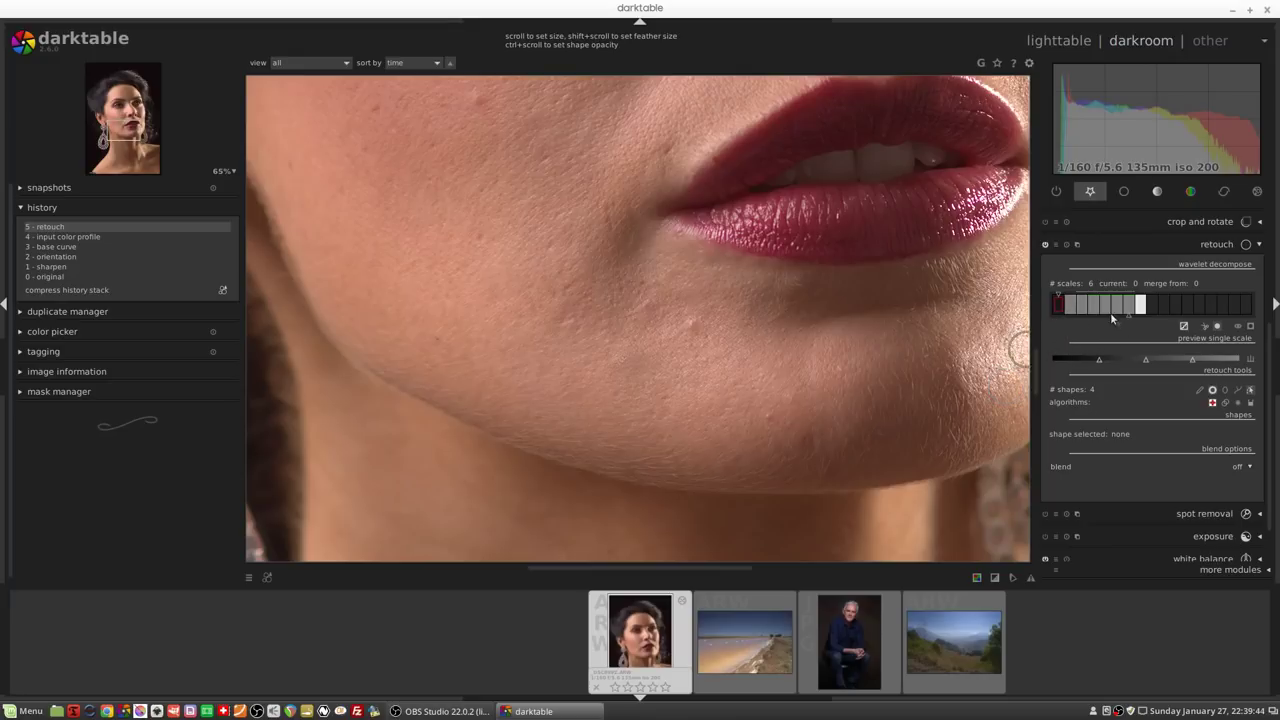
Step: Place heal circles over small blemishes on the chin and cheek in the original image, then reset the retouch module
left_click(690, 326)
left_click(698, 368)
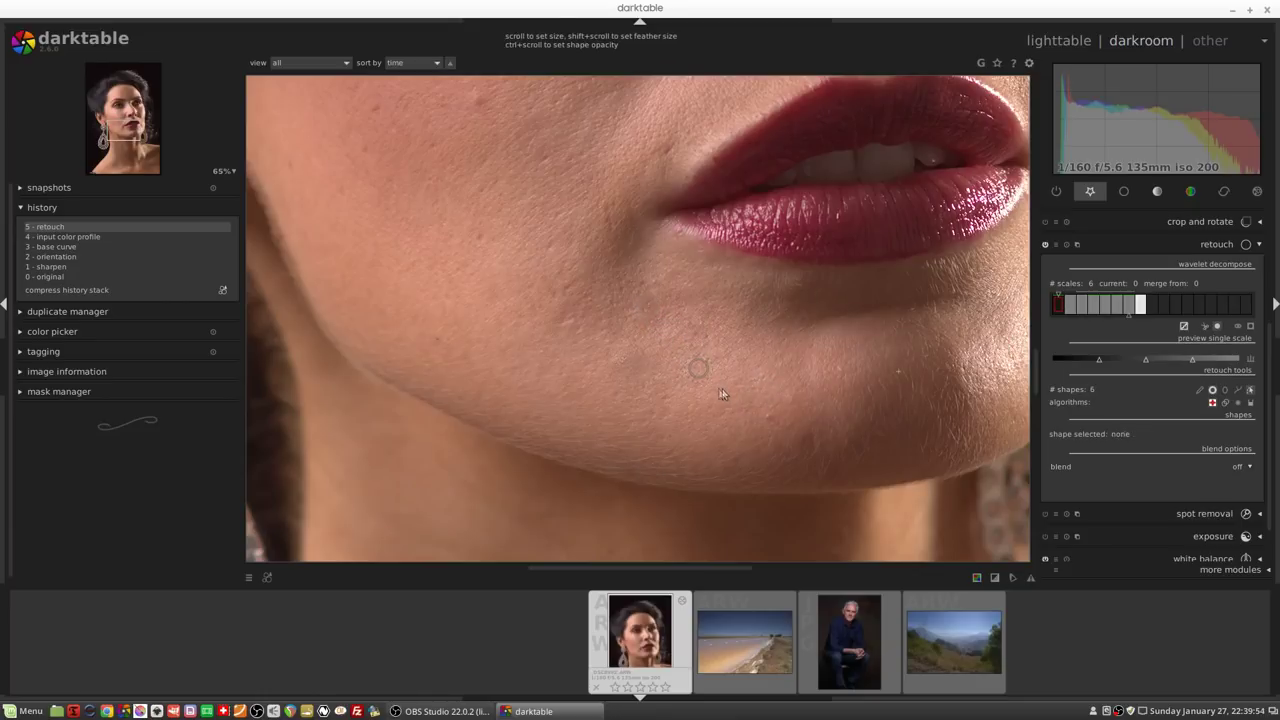
left_click(477, 101)
left_click(381, 118)
left_click(617, 253)
left_click(1066, 246)
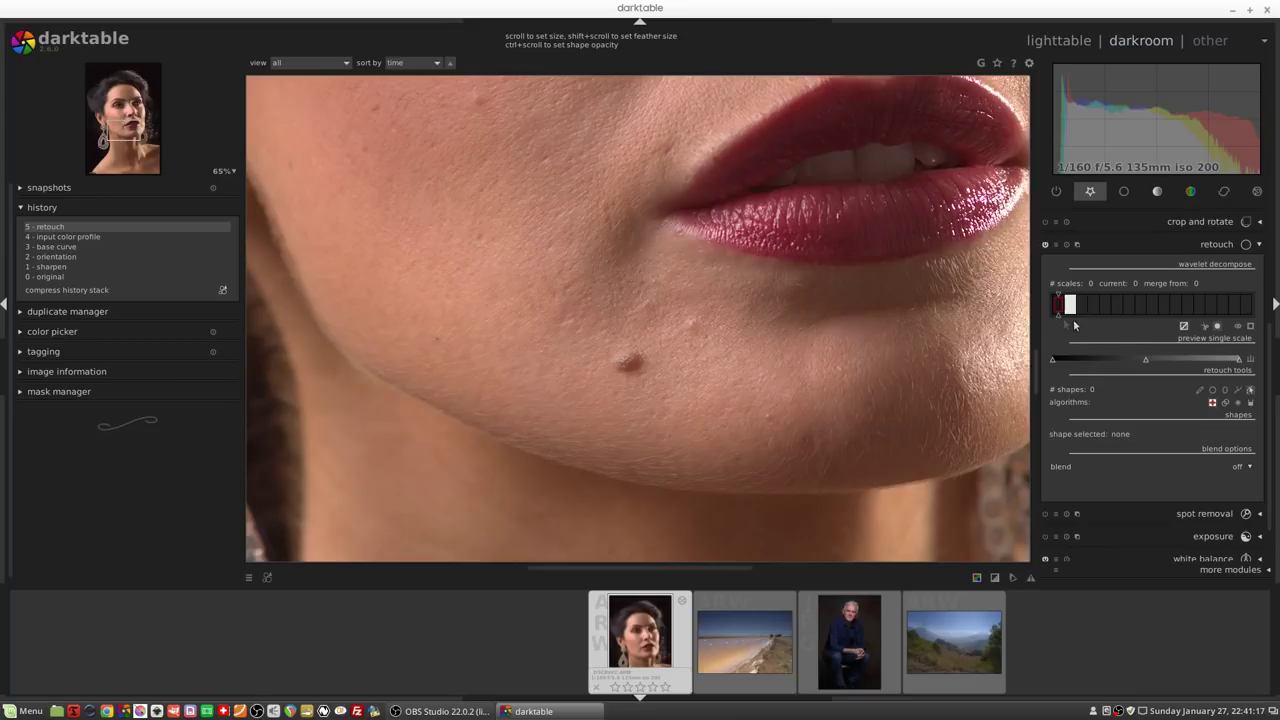
Step: Decompose the portrait into 6 wavelet scales and preview scales 4 and 3 around the chin mole with auto levels
left_click_drag(1060, 316, 1118, 323)
scroll(1128, 327, "up", 1)
left_click(1105, 305)
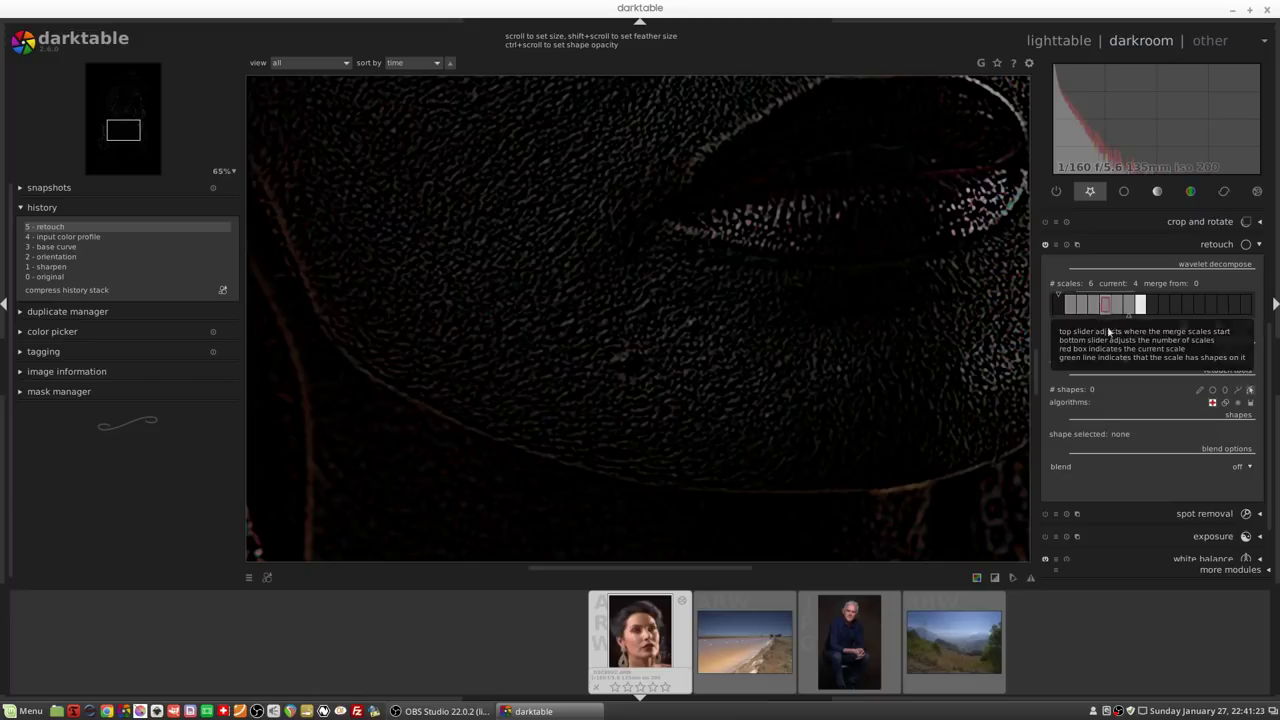
left_click(1251, 361)
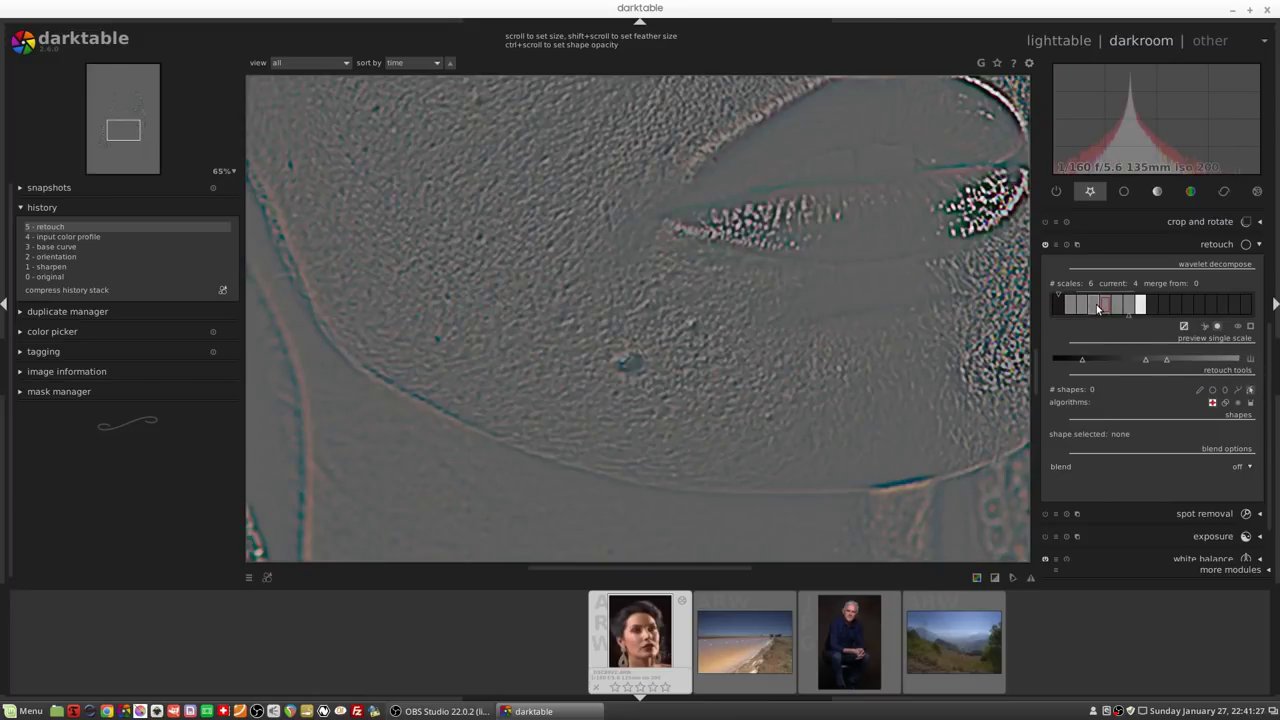
left_click(1090, 306)
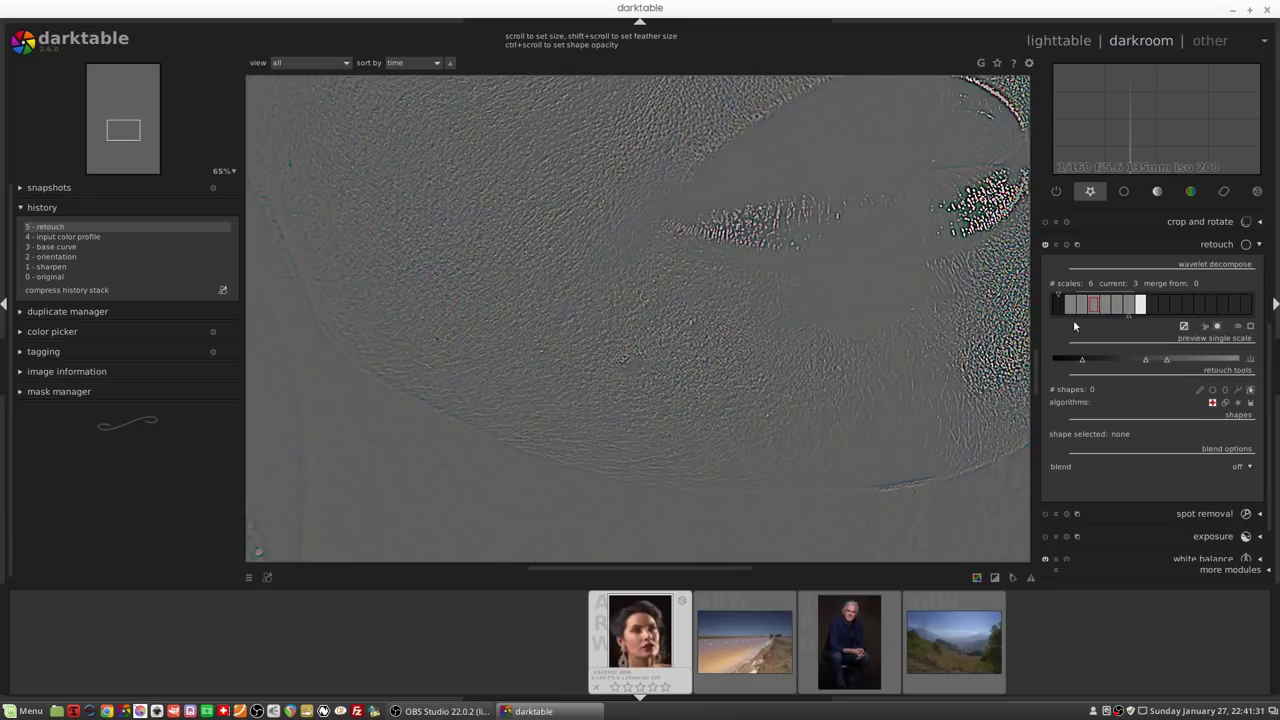
Step: Cover the chin mole with a slightly enlarged heal circle on wavelet scale 6
left_click(1125, 302)
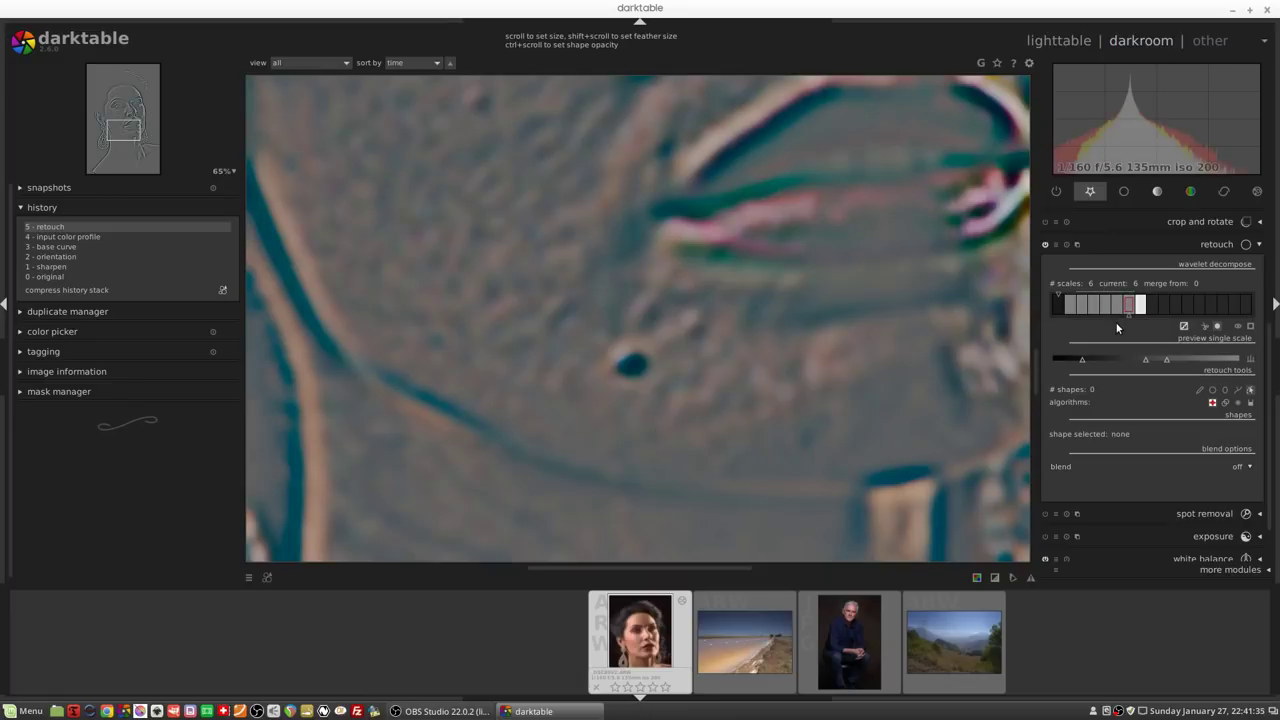
left_click(1213, 390)
scroll(630, 368, "up", 4)
left_click(634, 364)
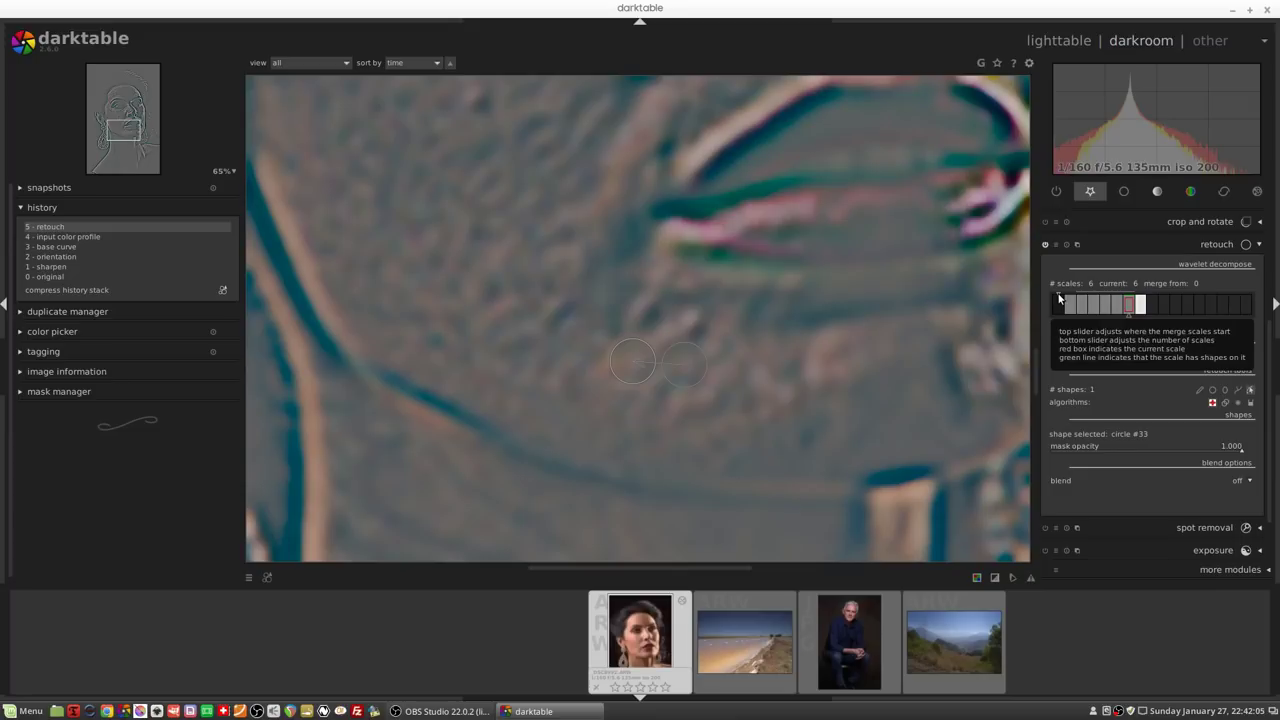
Step: Merge the wavelet scales from scale 4, check the original image, and set the merge start to scale 5
left_click_drag(1060, 298, 1105, 298)
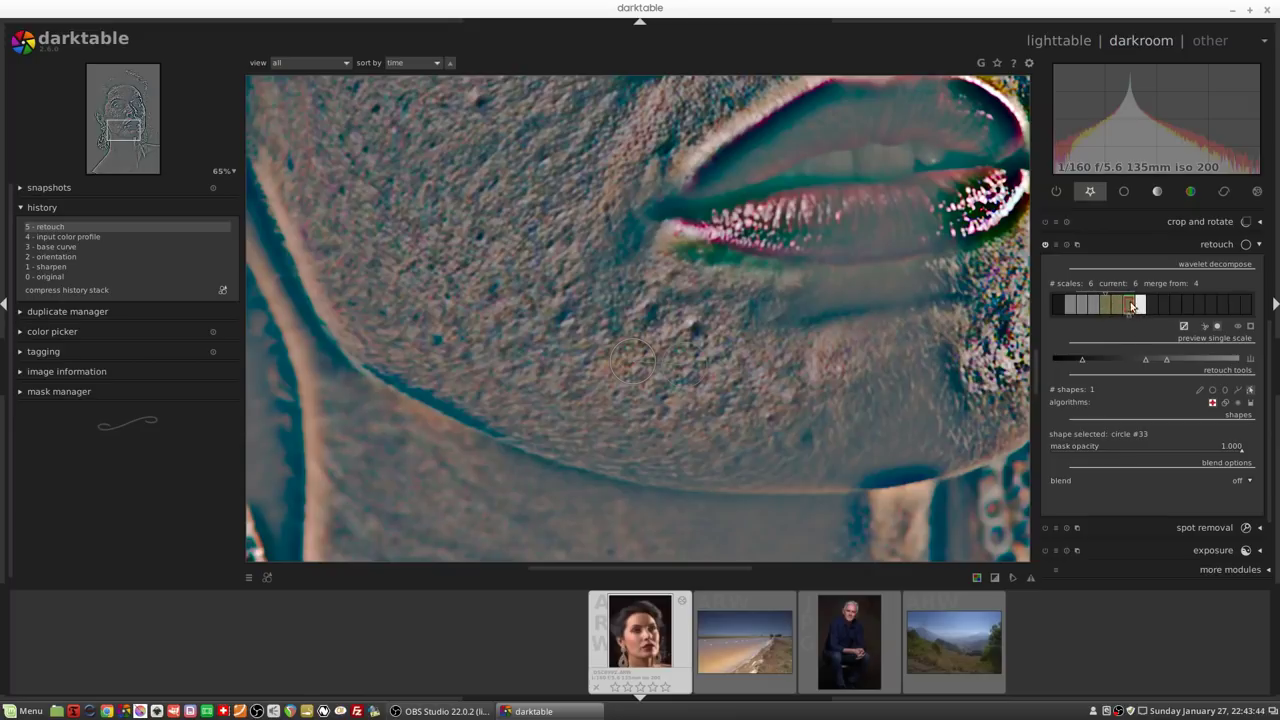
left_click(1057, 307)
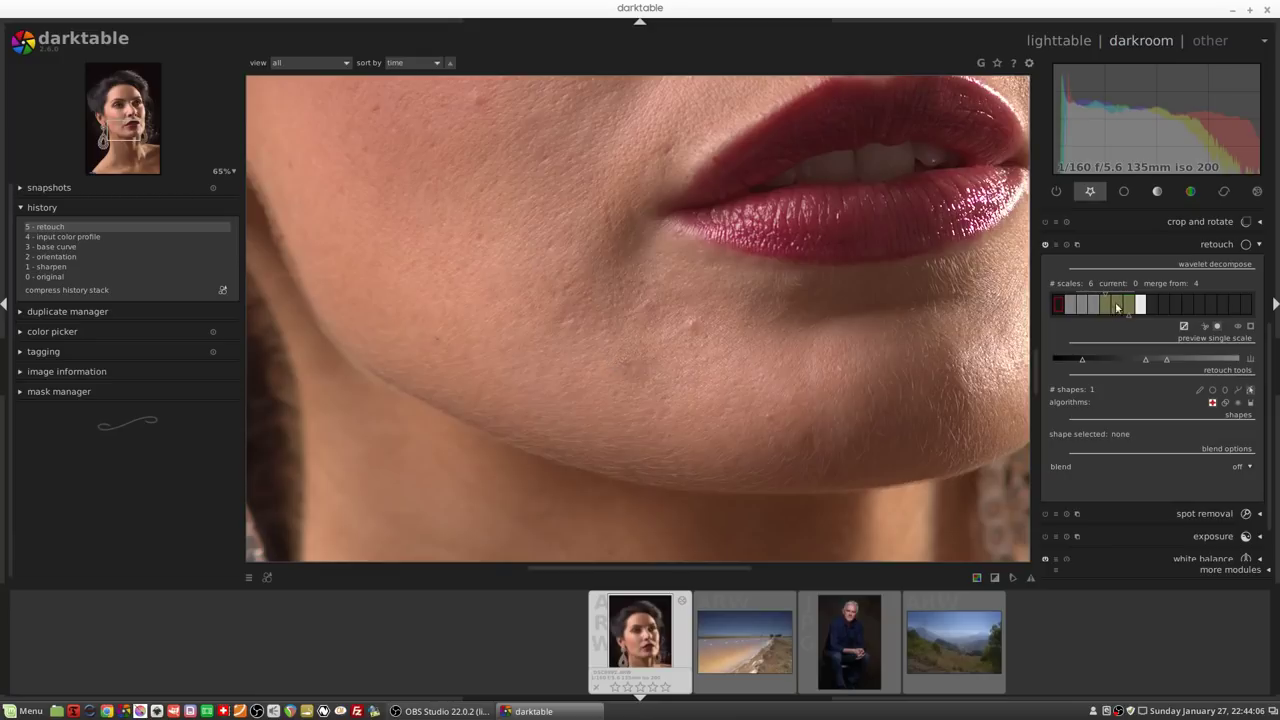
left_click_drag(1106, 292, 1117, 299)
Step: Reset the retouch module, then decompose the cheek area into 6 wavelet scales previewed with auto levels
left_click_drag(582, 263, 717, 480)
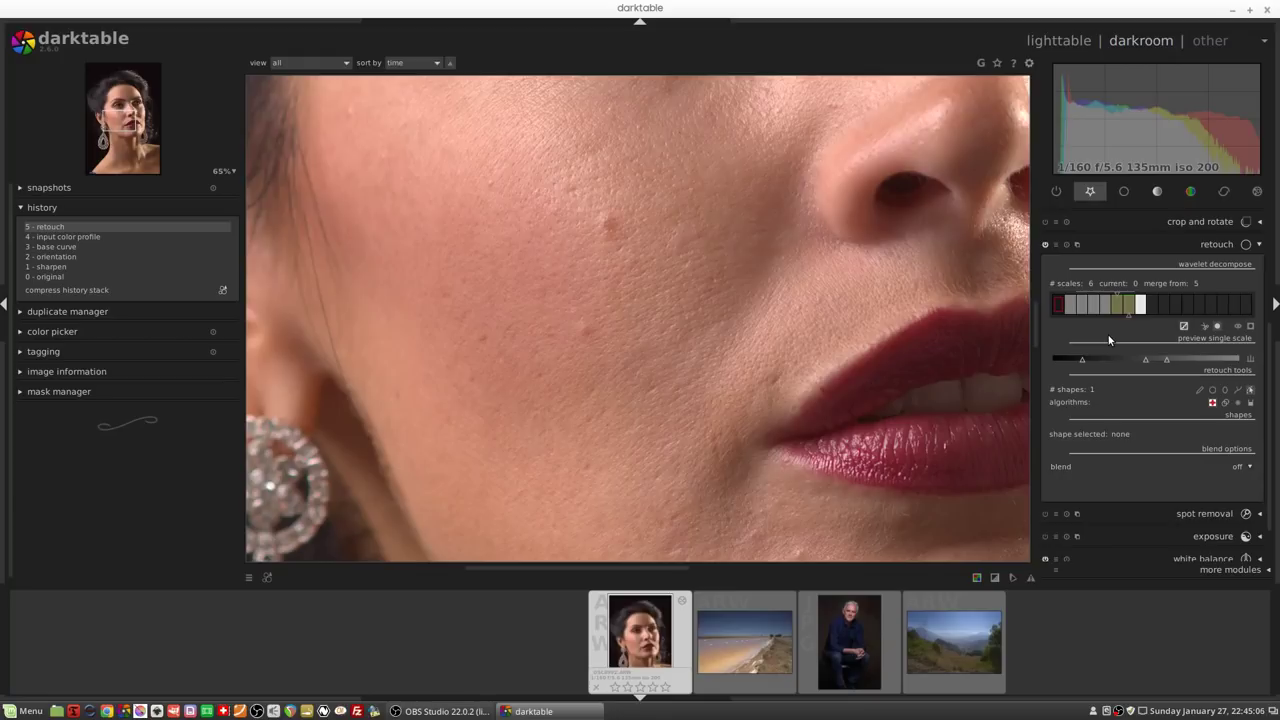
left_click(1066, 245)
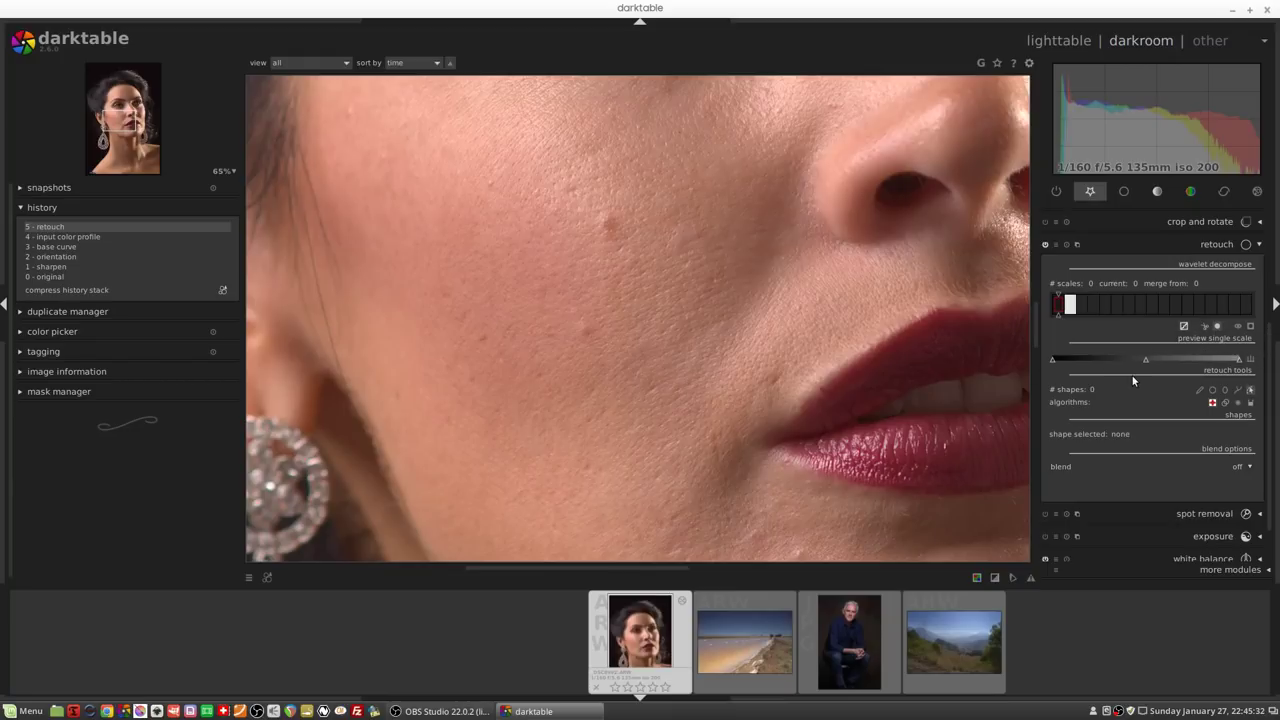
left_click_drag(1102, 329, 1127, 331)
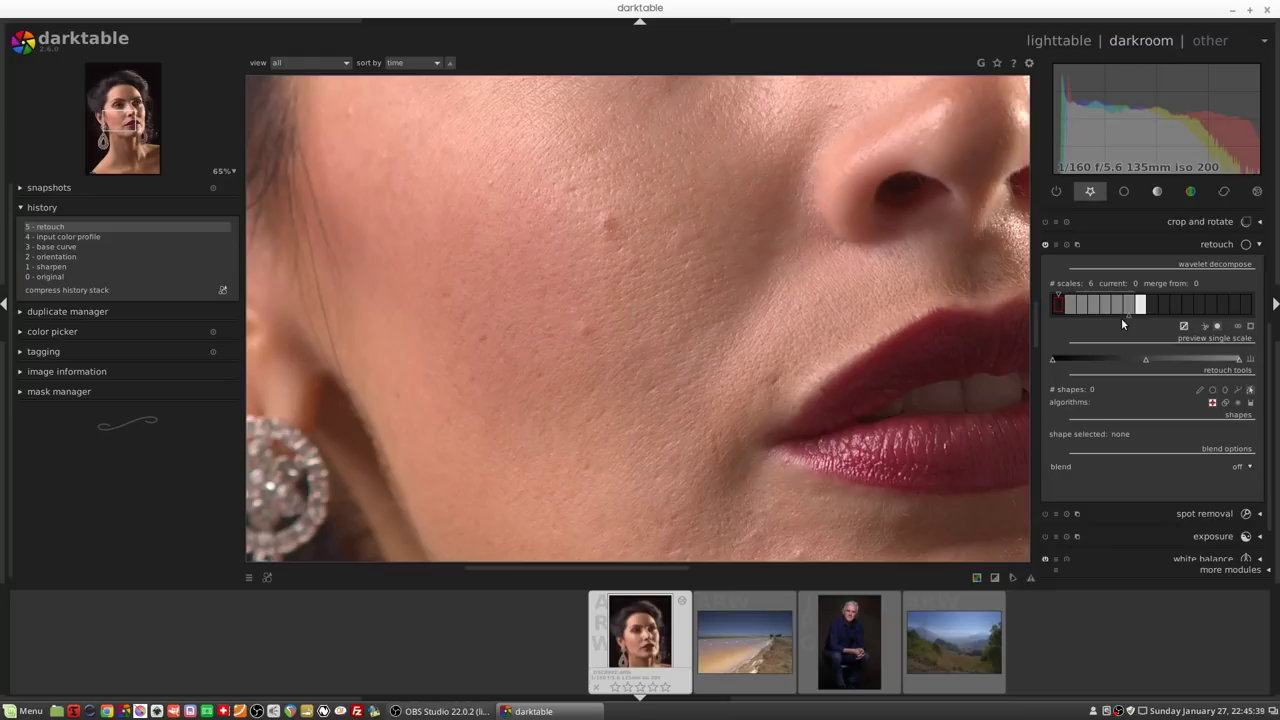
left_click(1104, 306)
left_click(1250, 359)
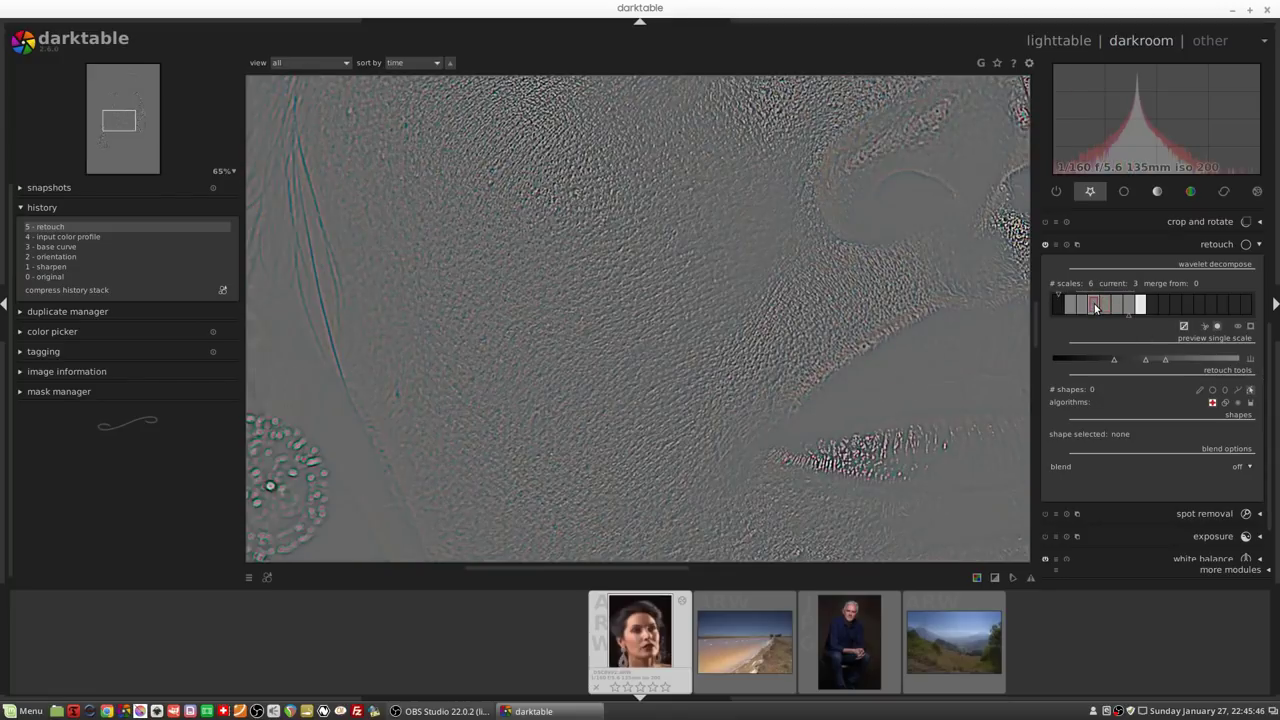
Step: Add a heal circle over the cheek mole and move it to wavelet scale 5
left_click(1213, 391)
left_click(603, 222)
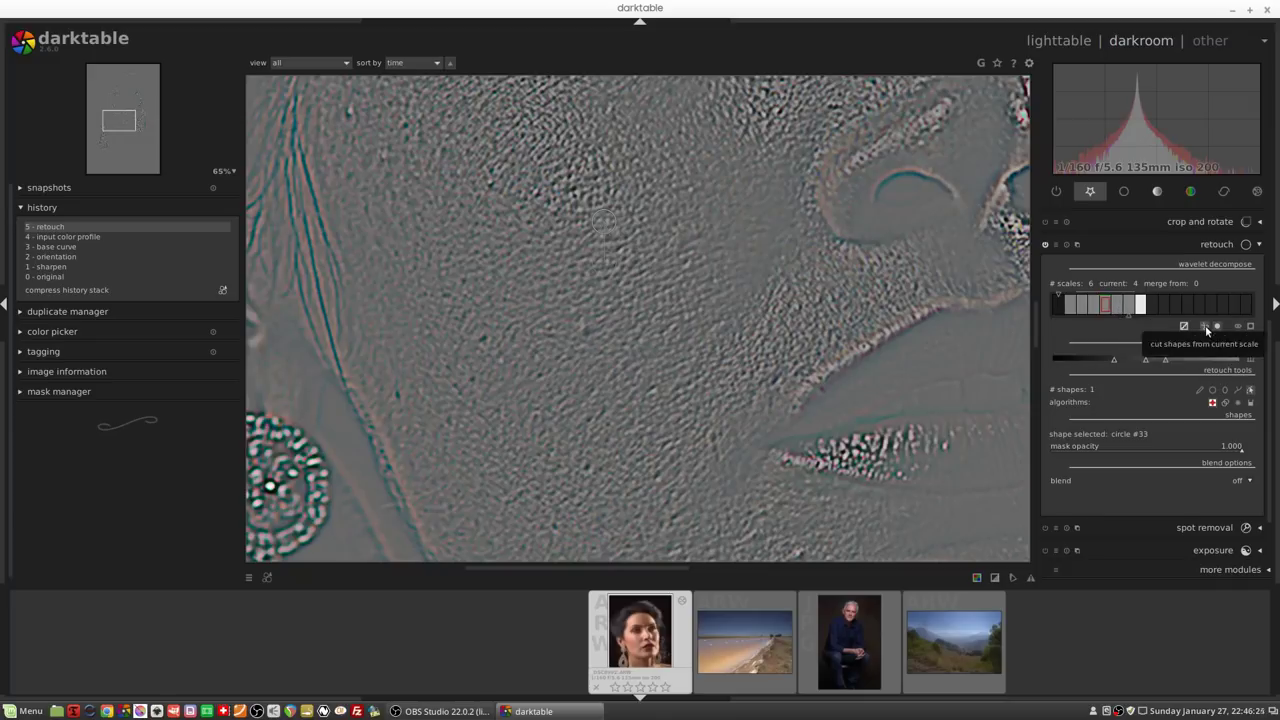
left_click(1116, 305)
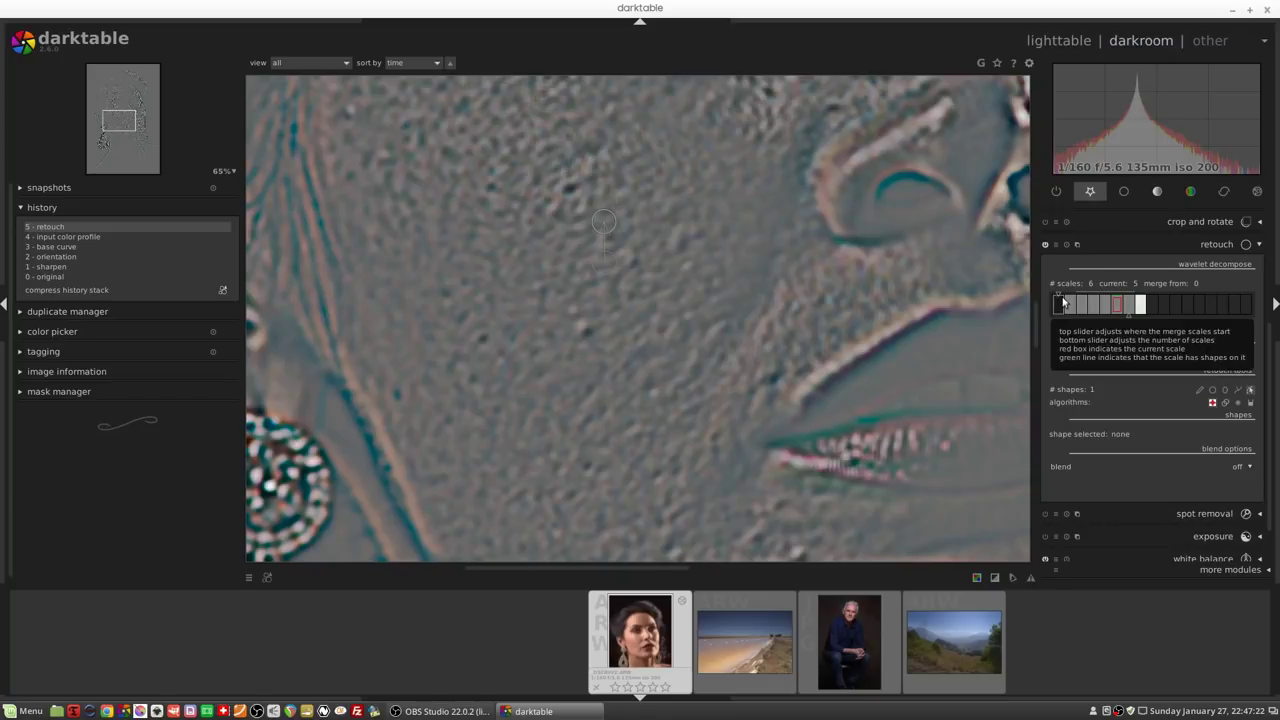
Step: Reset the retouch module and set up a circle shape using the fill algorithm in color mode
left_click(1066, 244)
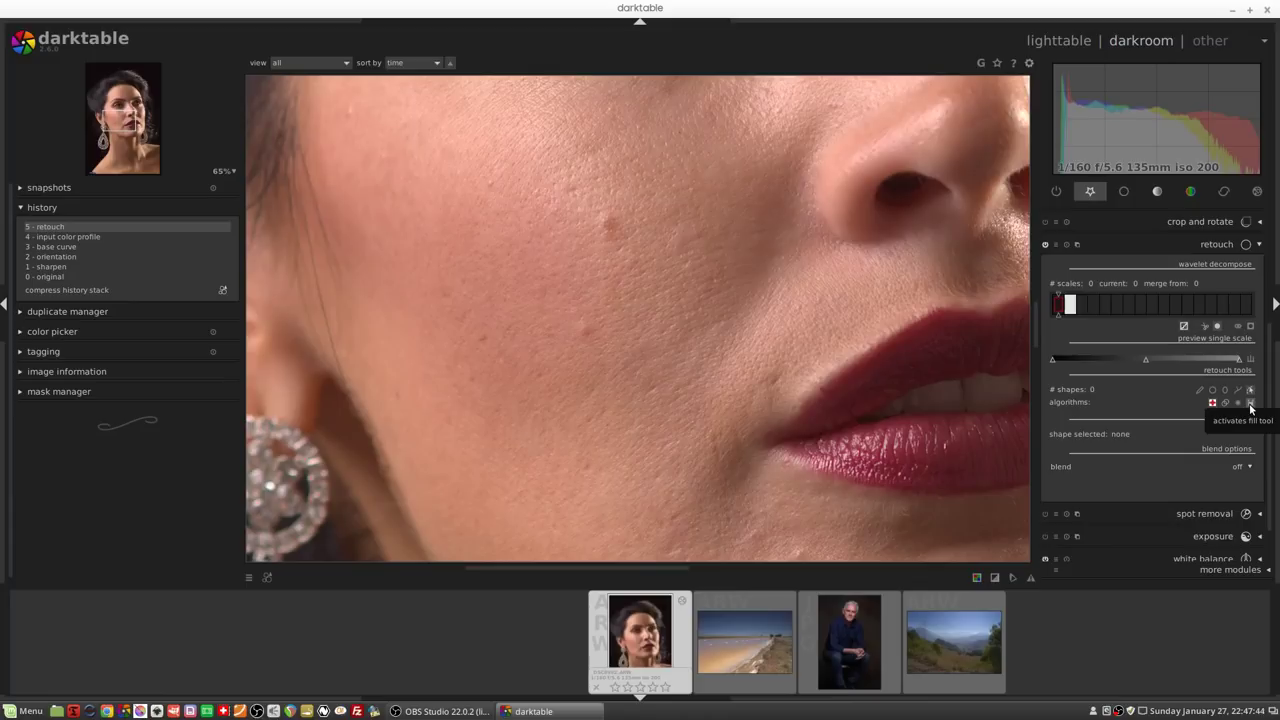
left_click(1250, 402)
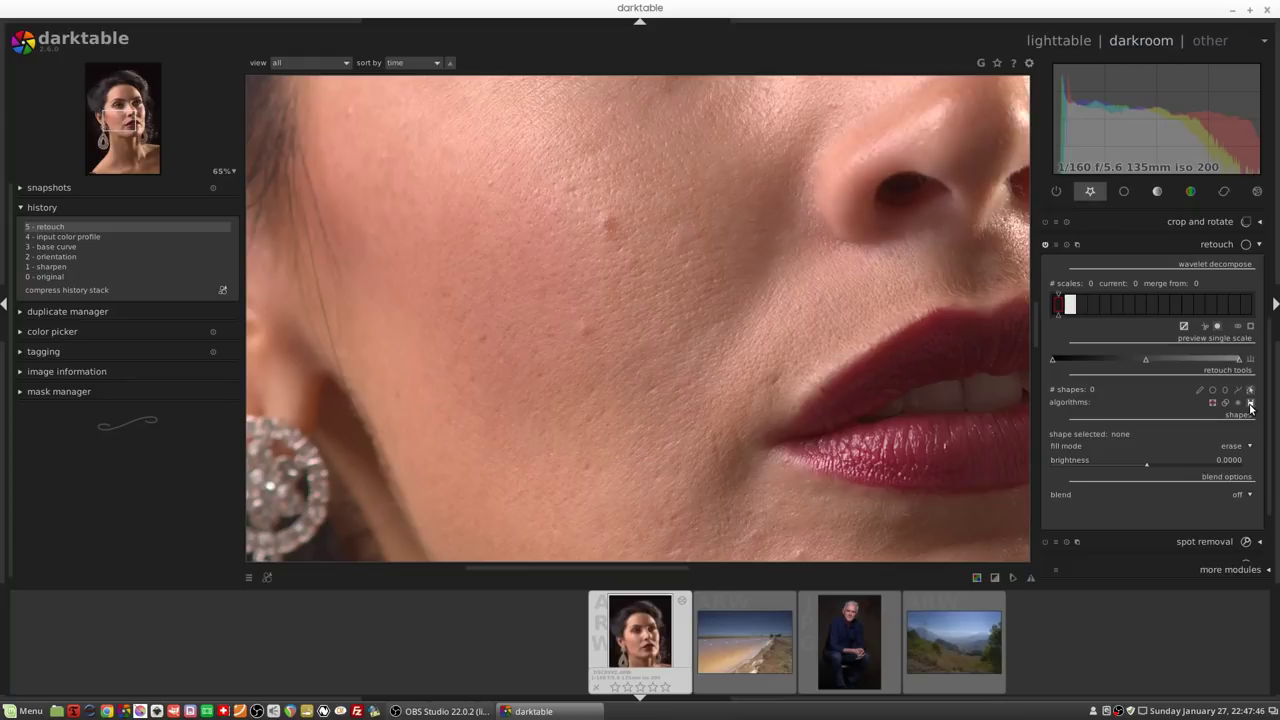
left_click(1213, 390)
left_click(1239, 452)
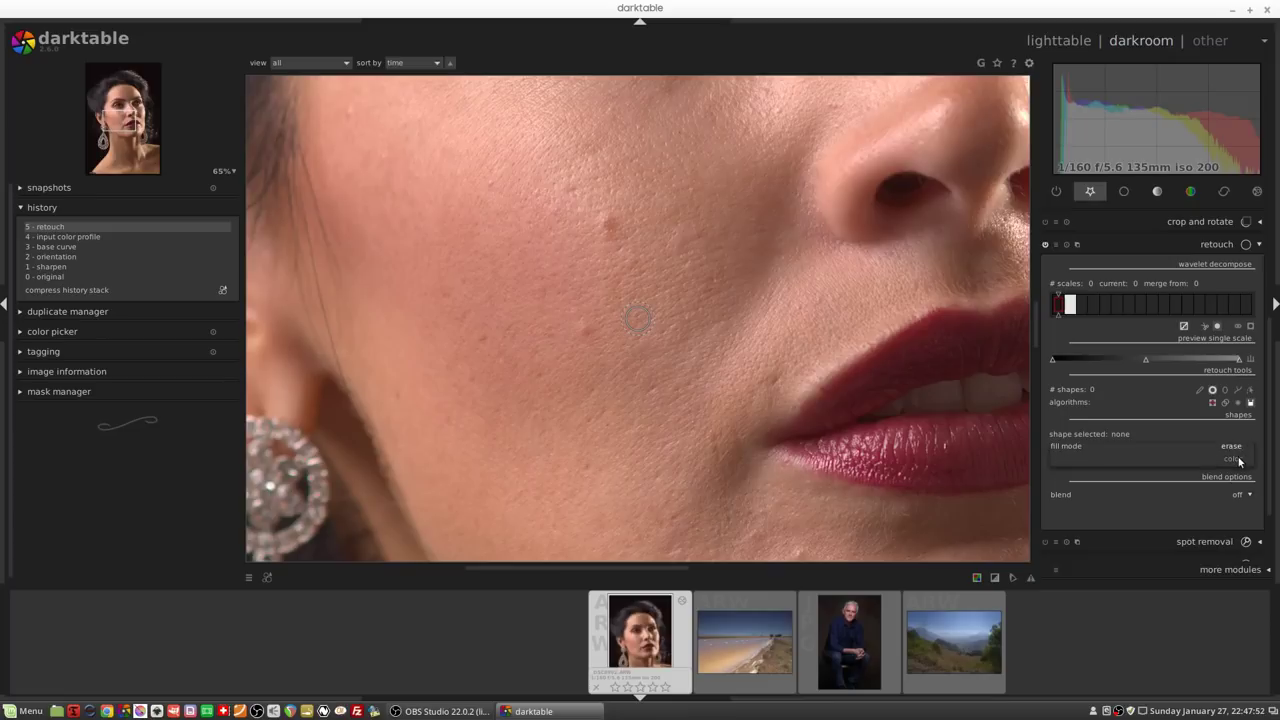
left_click(1235, 459)
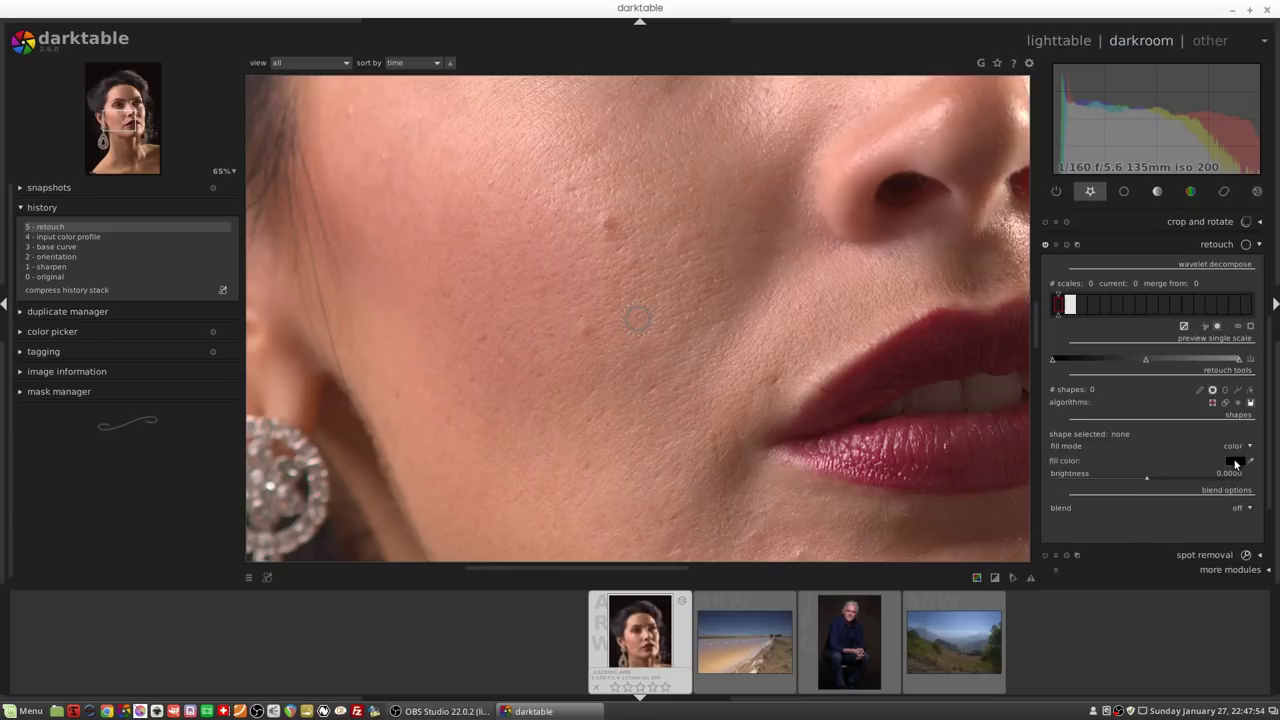
Step: Pick the fill color from the skin beside the cheek mole and place the fill circle over the mole
left_click(1250, 460)
left_click(656, 255)
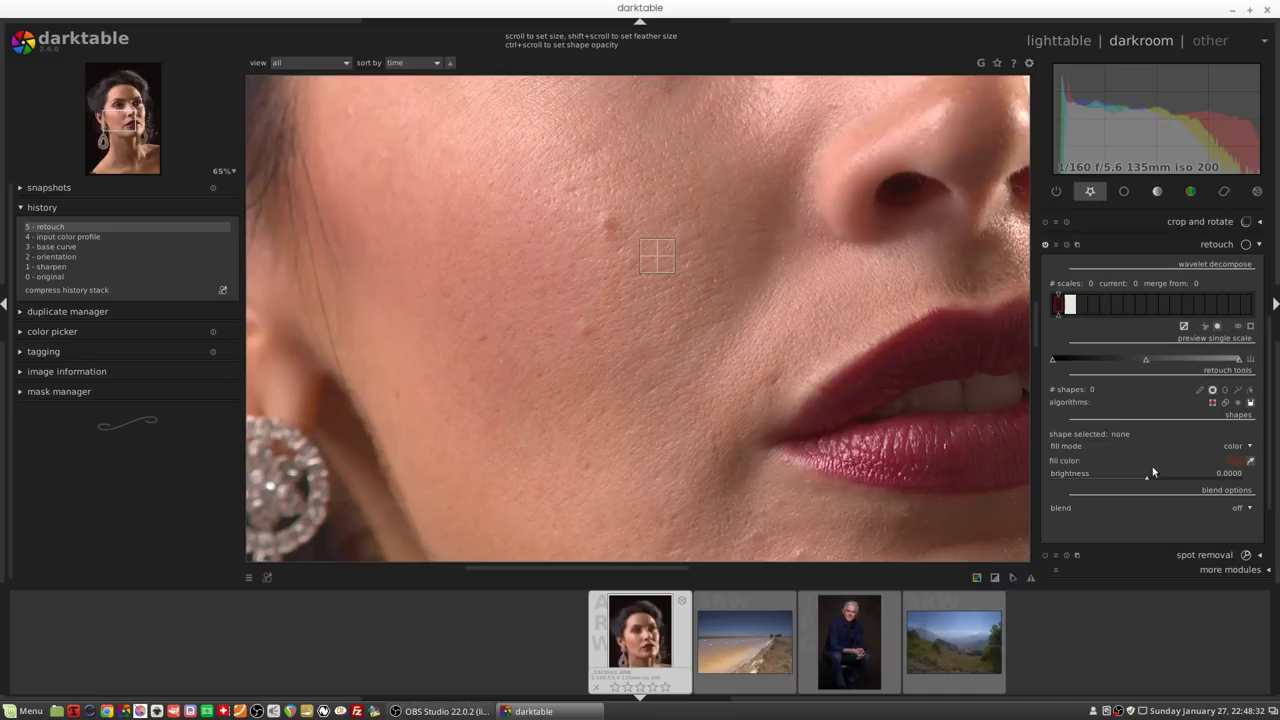
left_click(609, 223)
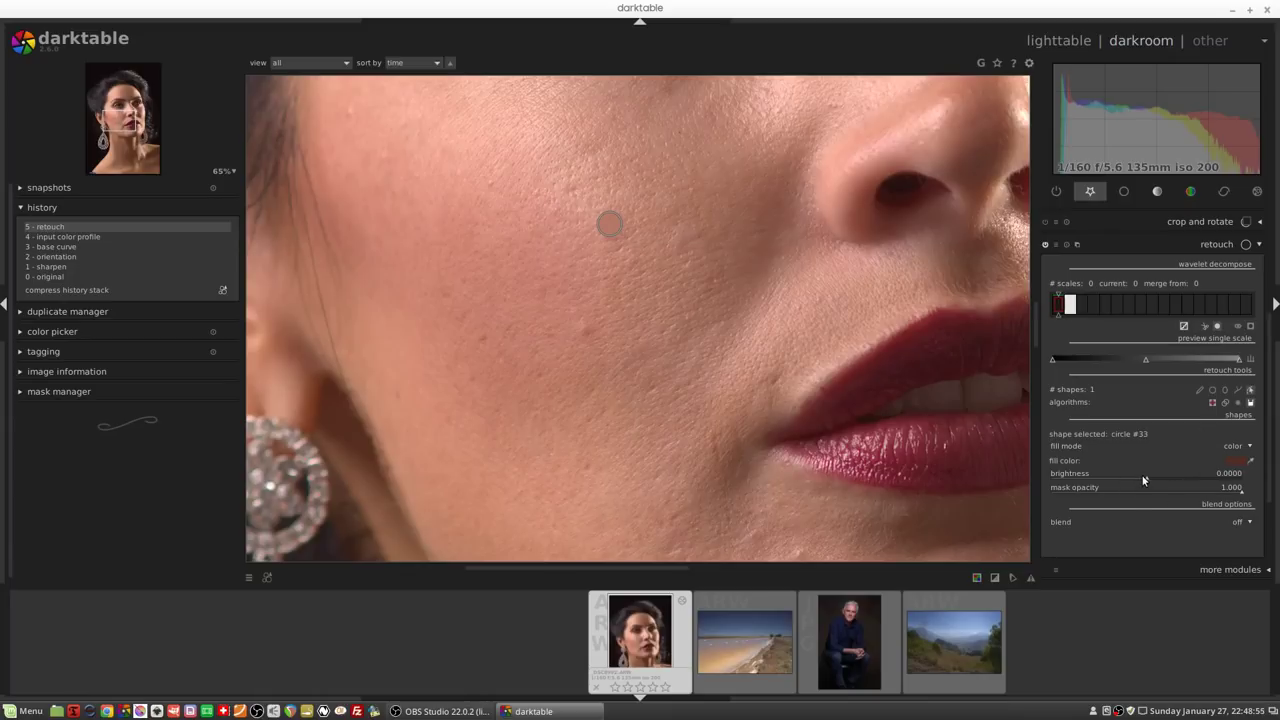
Step: Set the brightness of the cheek mole's fill circle to 0.0135
scroll(1155, 482, "up", 4)
scroll(1140, 484, "down", 2)
scroll(1143, 484, "down", 2)
scroll(1146, 486, "up", 1)
scroll(1145, 484, "up", 2)
scroll(1146, 484, "up", 3)
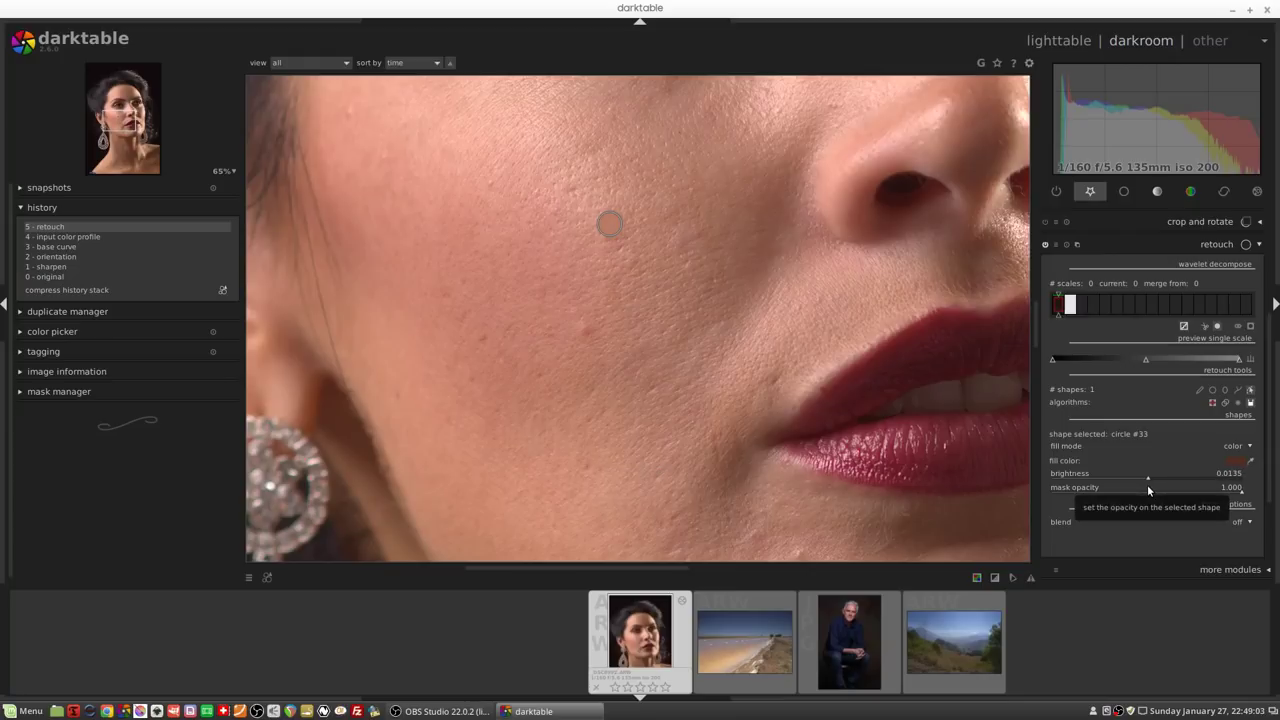